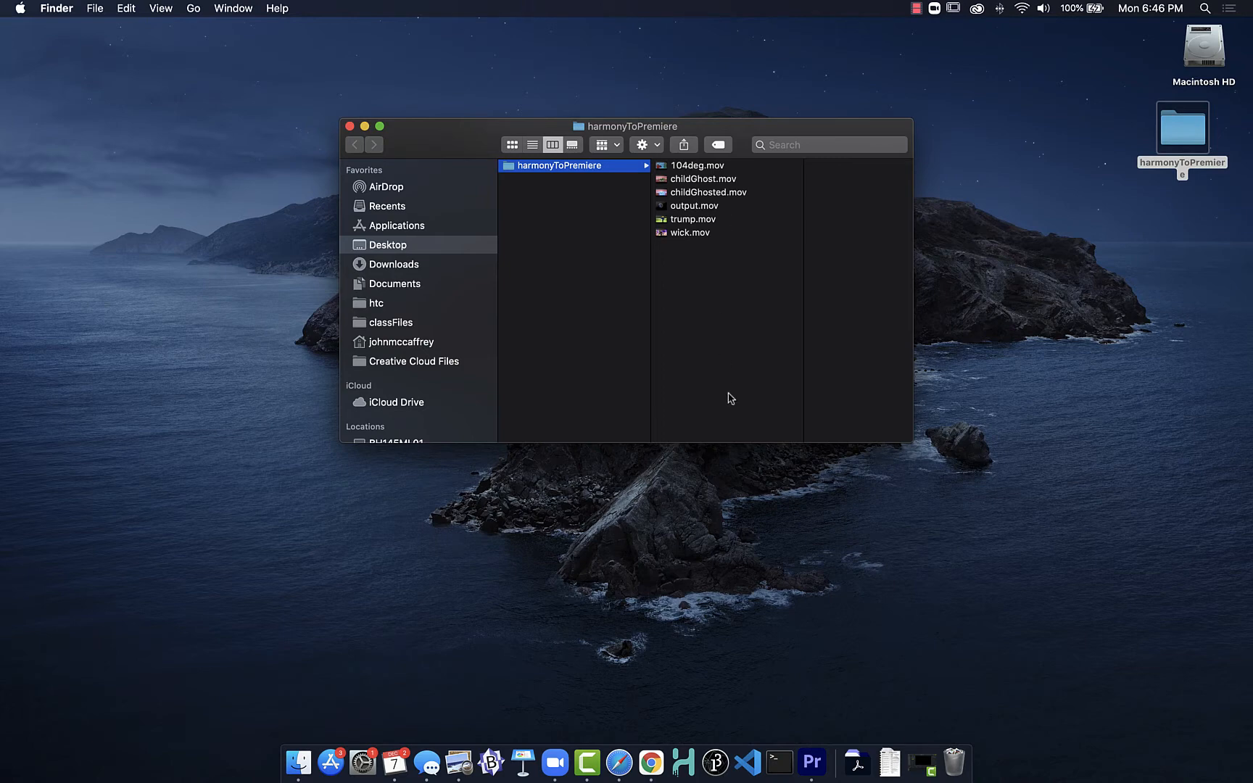
Step: Switch to Premiere Pro and start a new project located in the Desktop's harmonyToPremiere folder
left_click(815, 766)
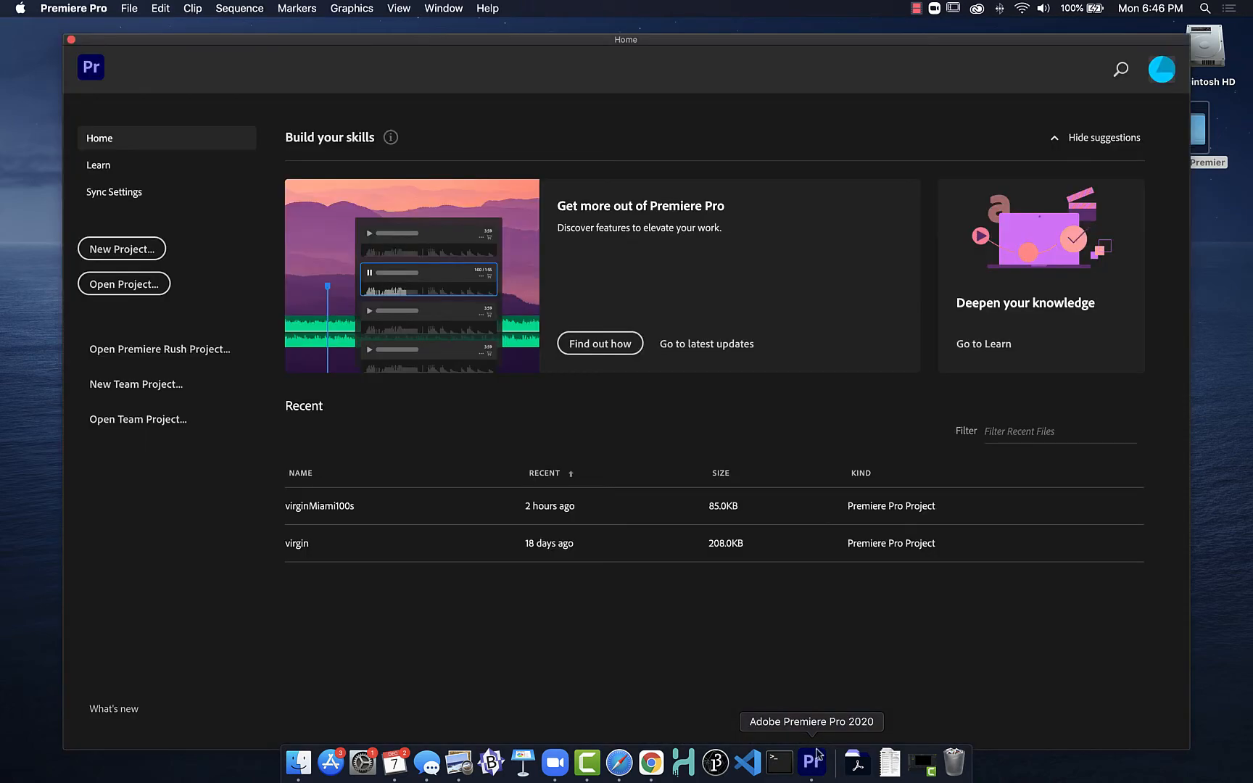
left_click(122, 250)
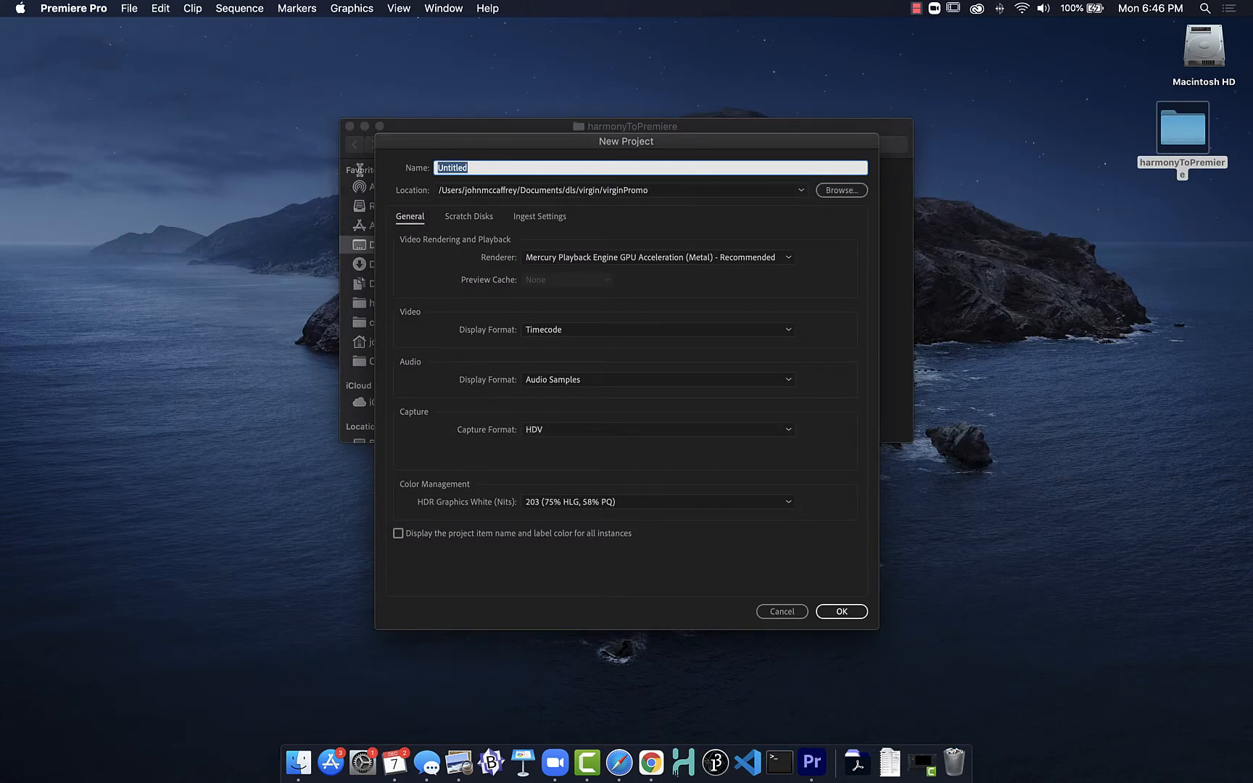
left_click(834, 191)
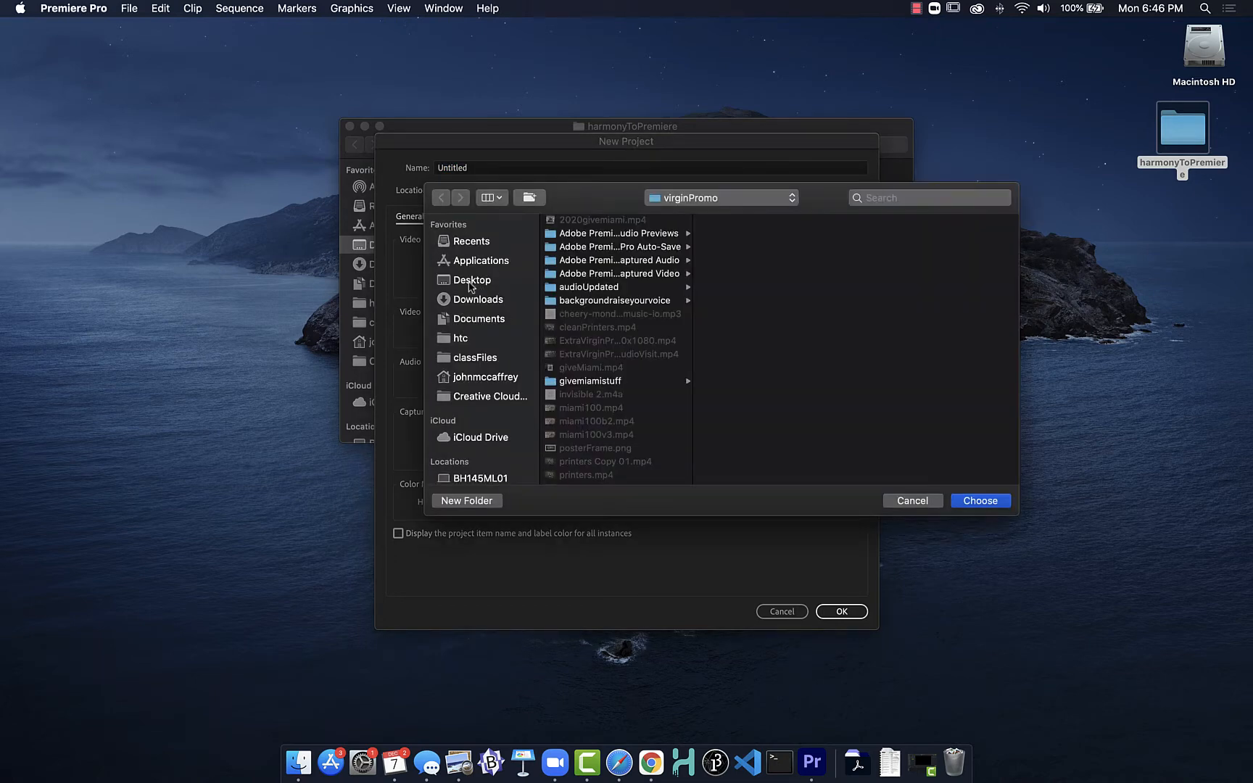
left_click(473, 285)
left_click(586, 224)
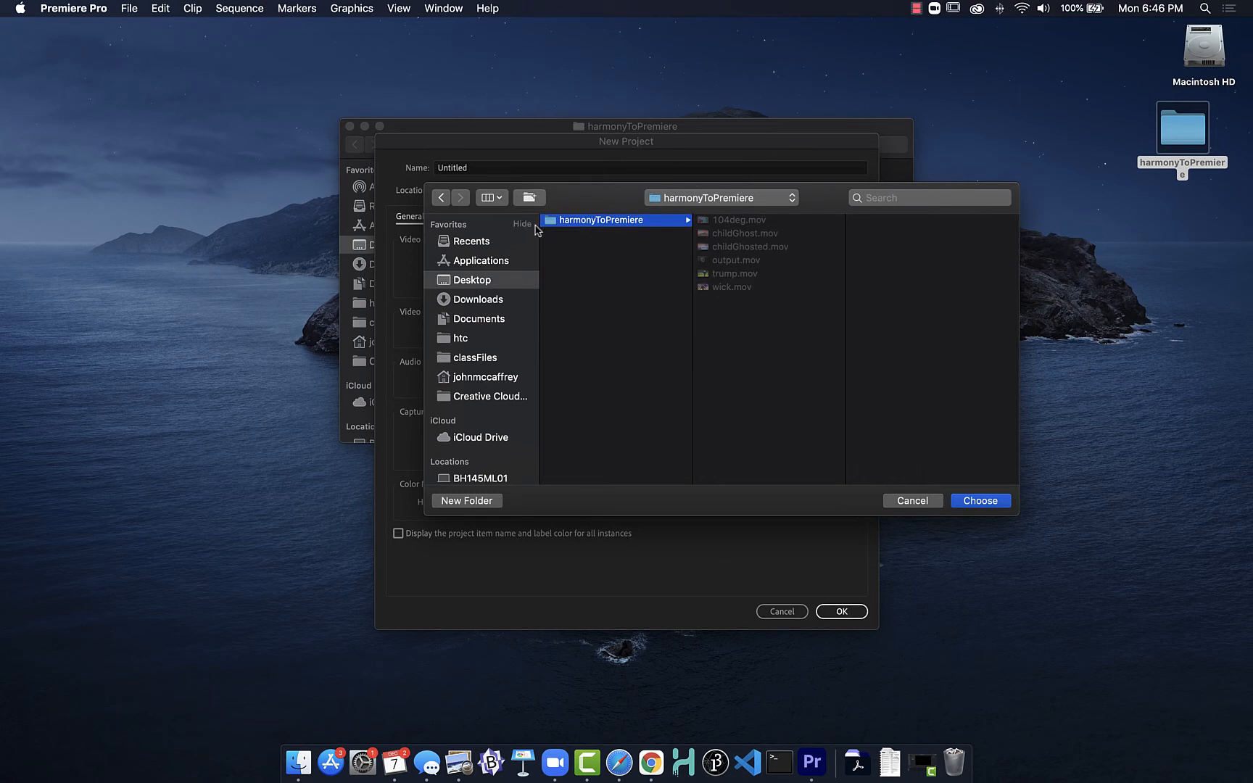
left_click(978, 501)
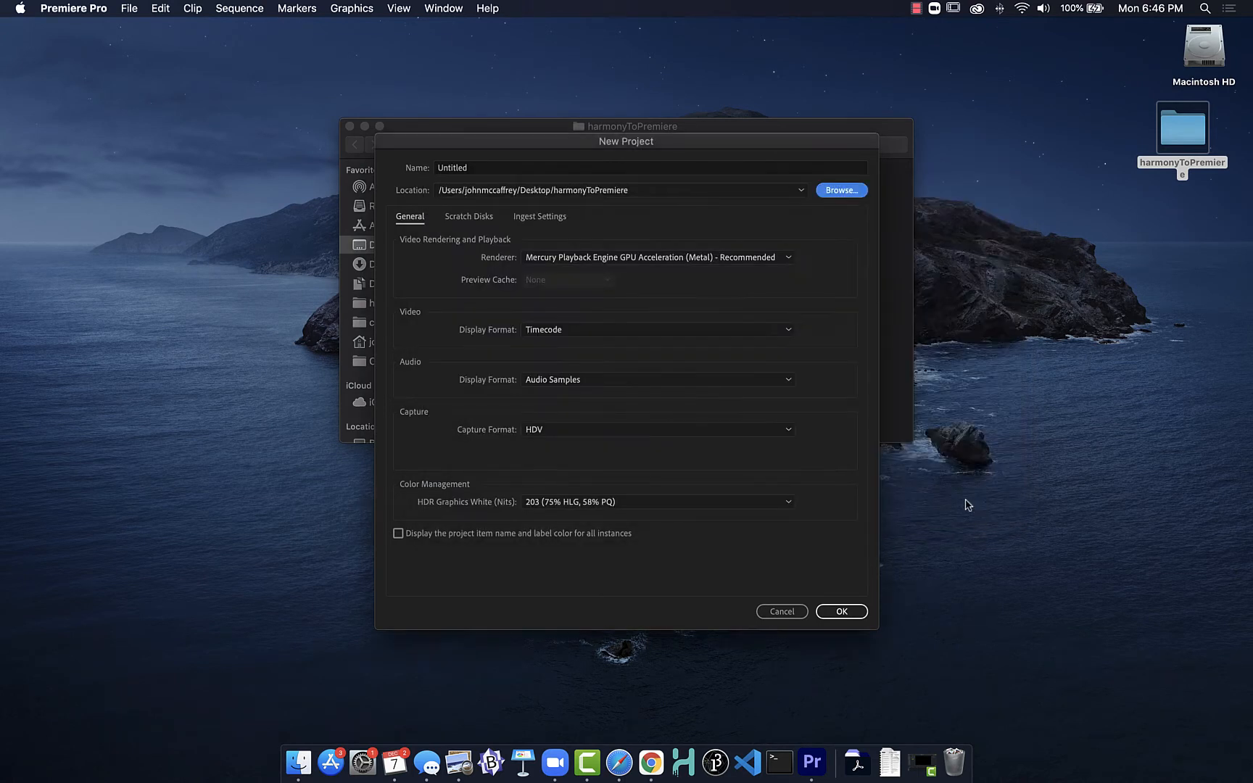
Step: Name the new project hToP and create it
left_click(487, 169)
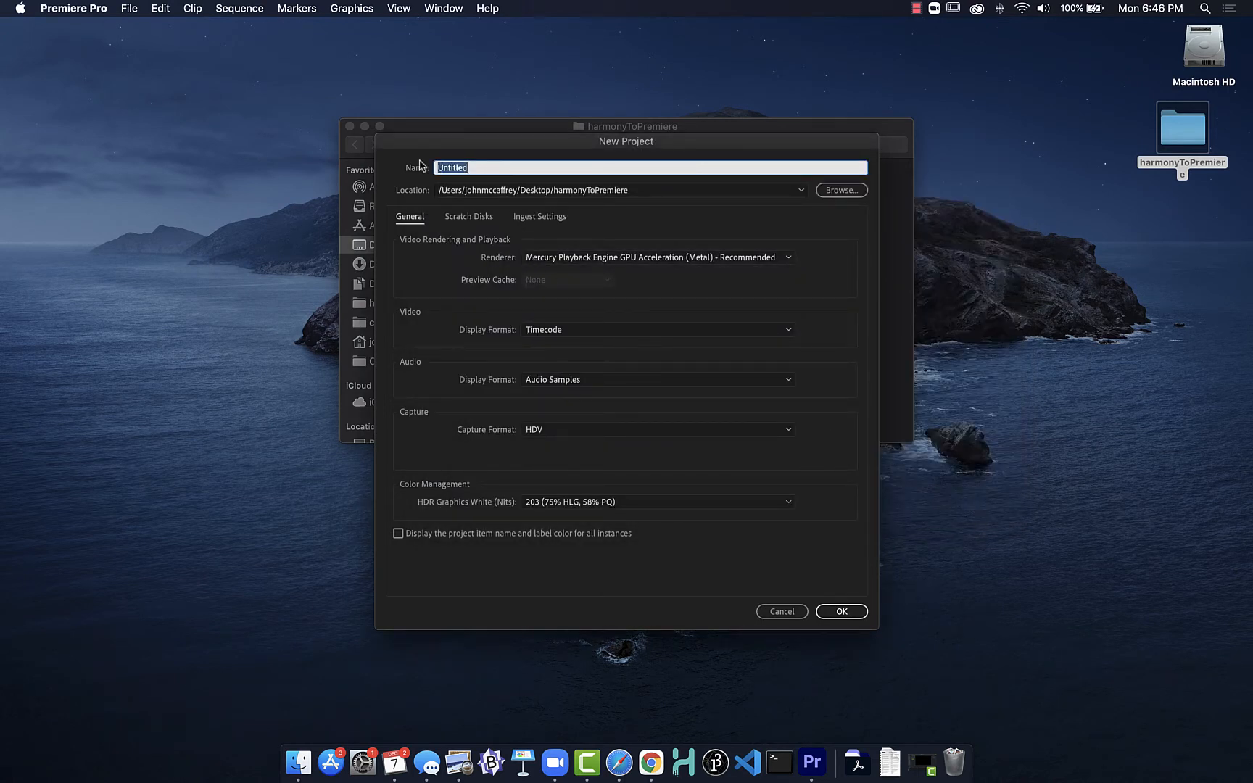
type("hToP")
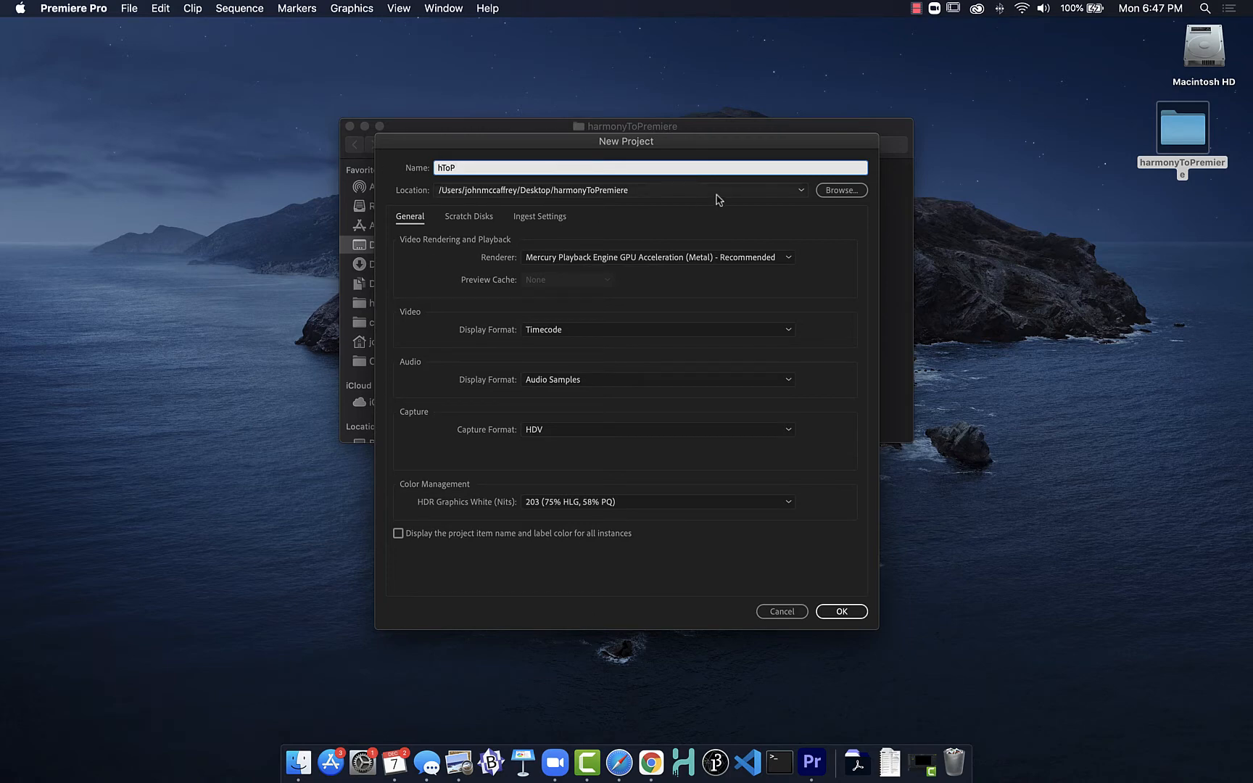
left_click(840, 612)
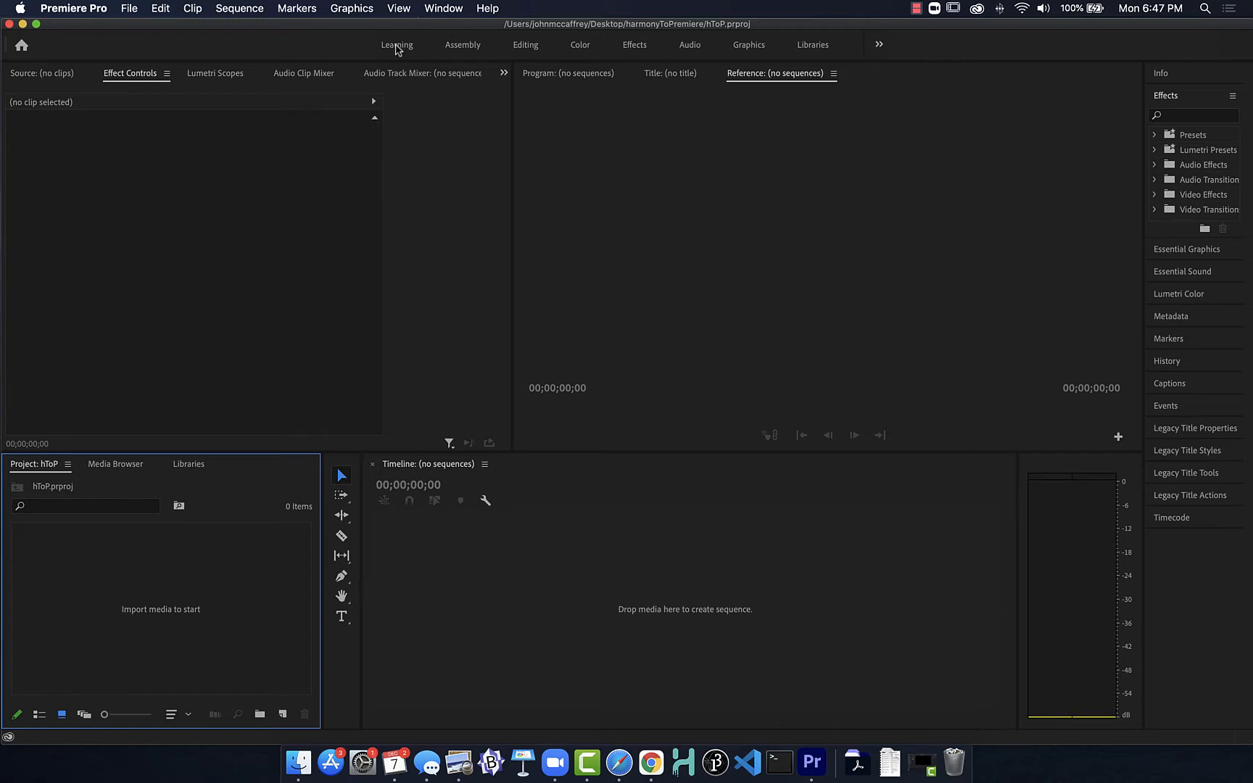
Step: Try the Color, Learning and Assembly workspaces and settle on the Editing workspace
left_click(525, 47)
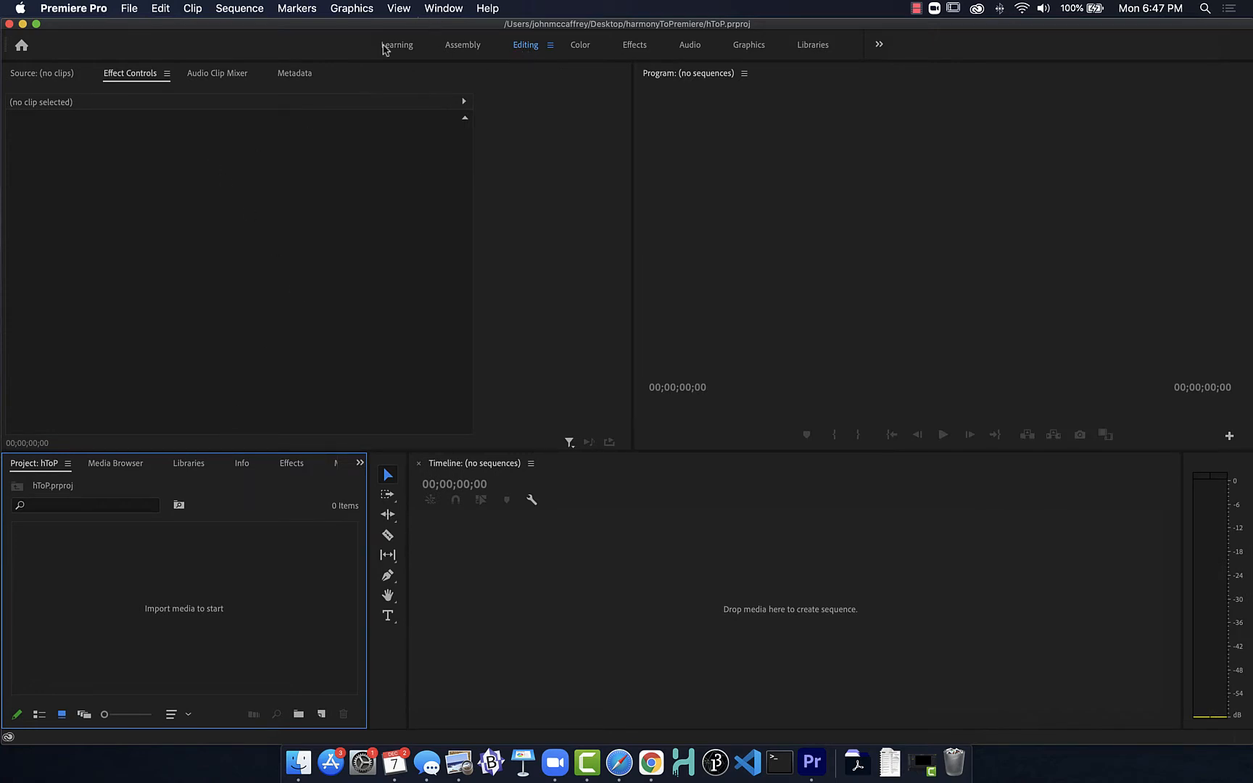
left_click(577, 45)
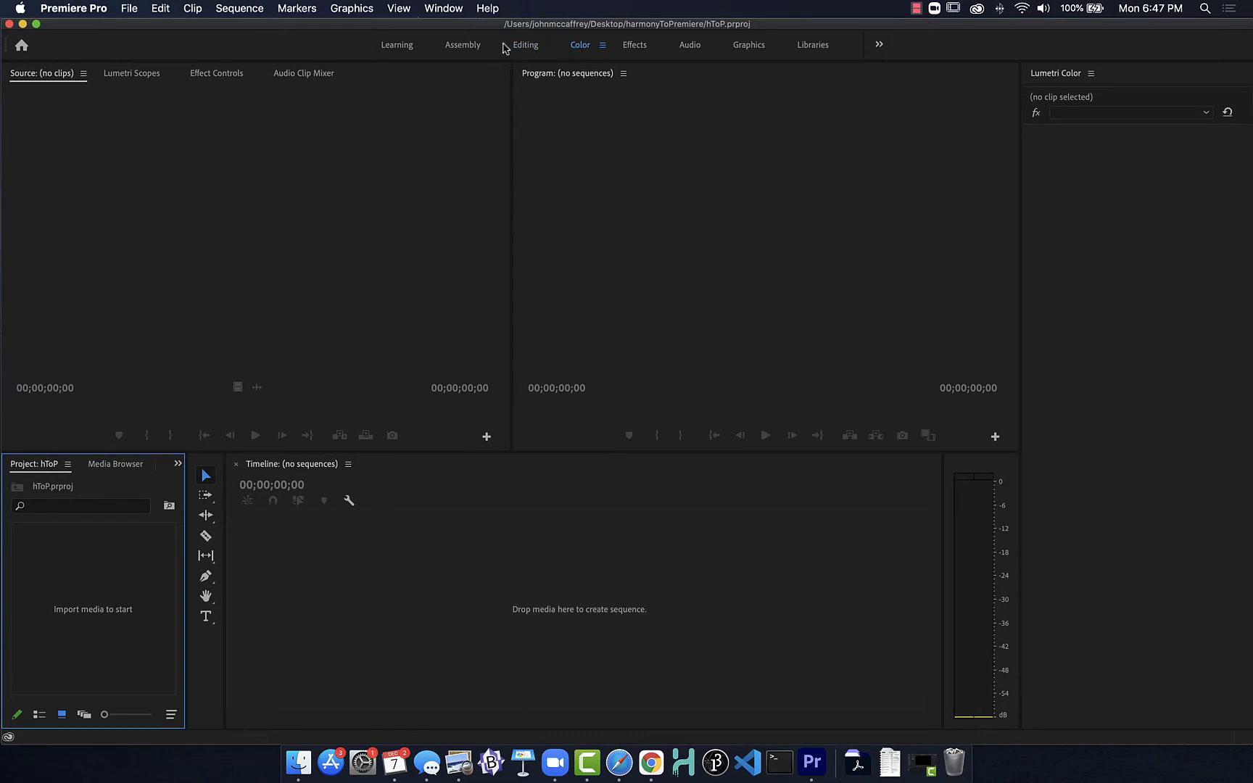
left_click(395, 45)
left_click(455, 45)
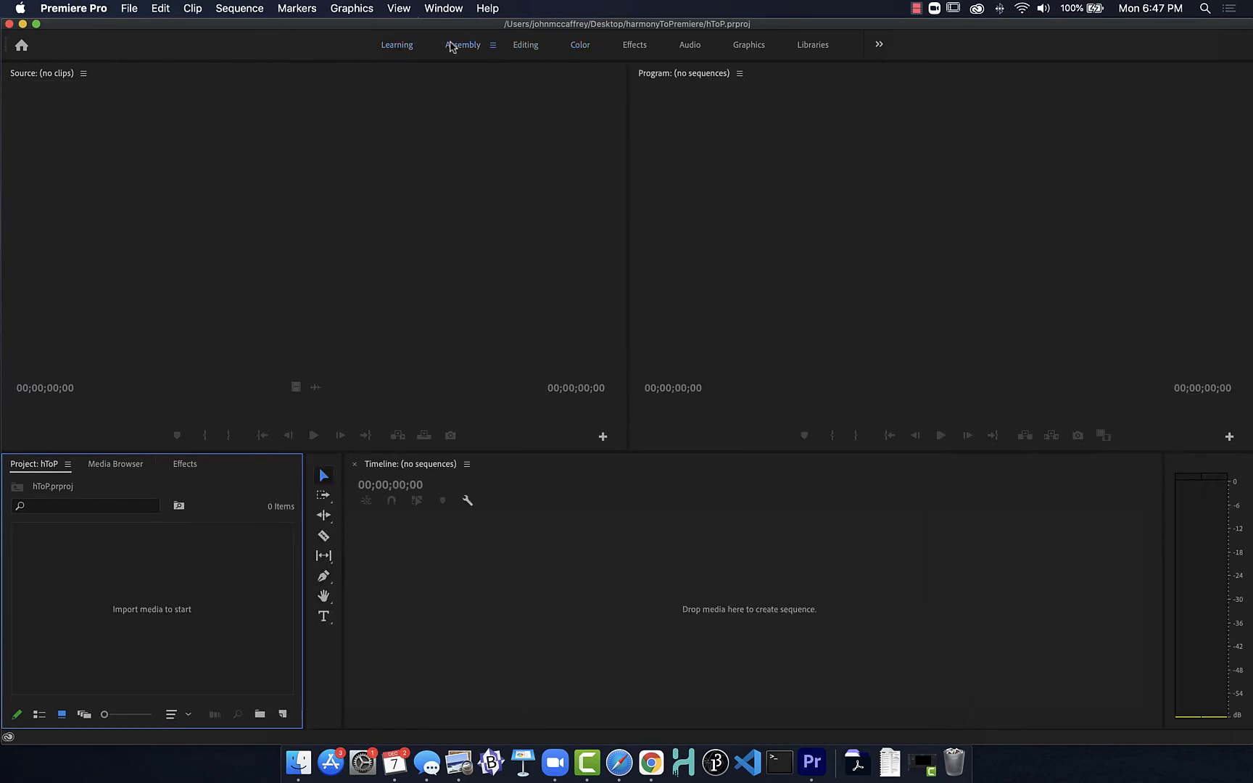
left_click(524, 46)
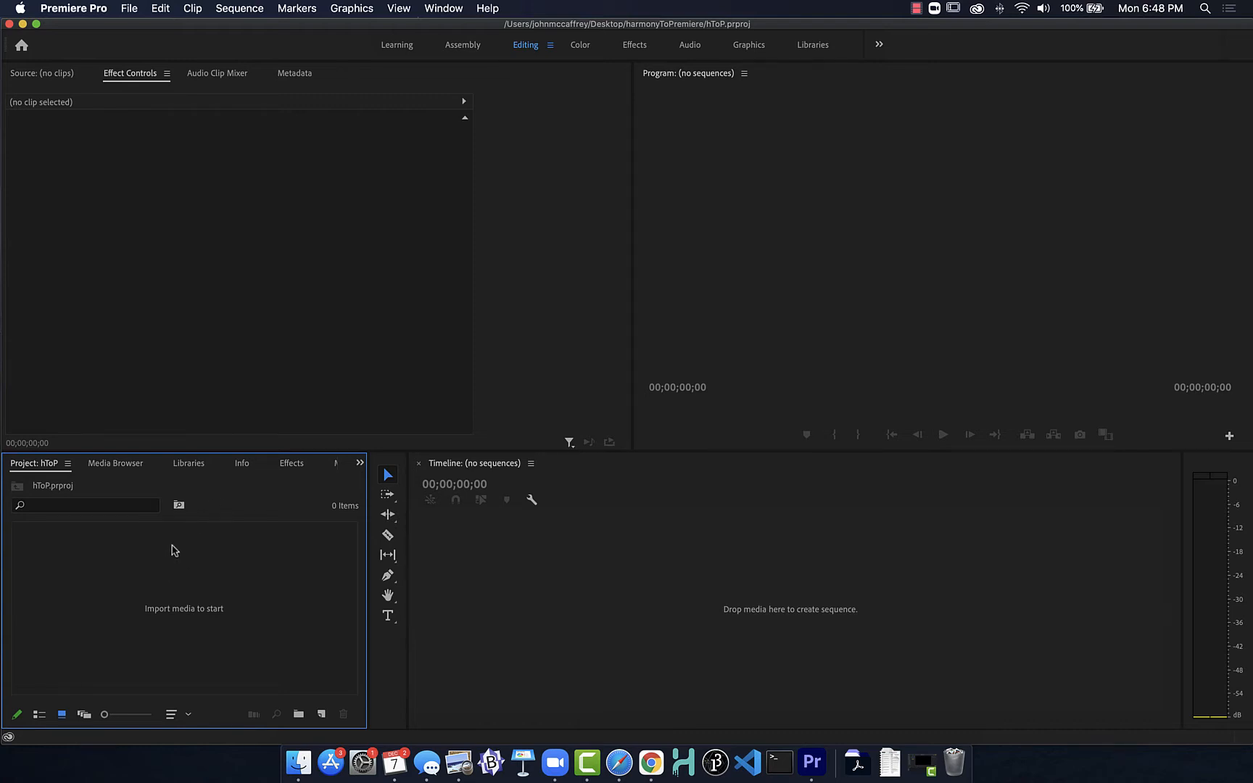
left_click(427, 5)
mouse_move(449, 27)
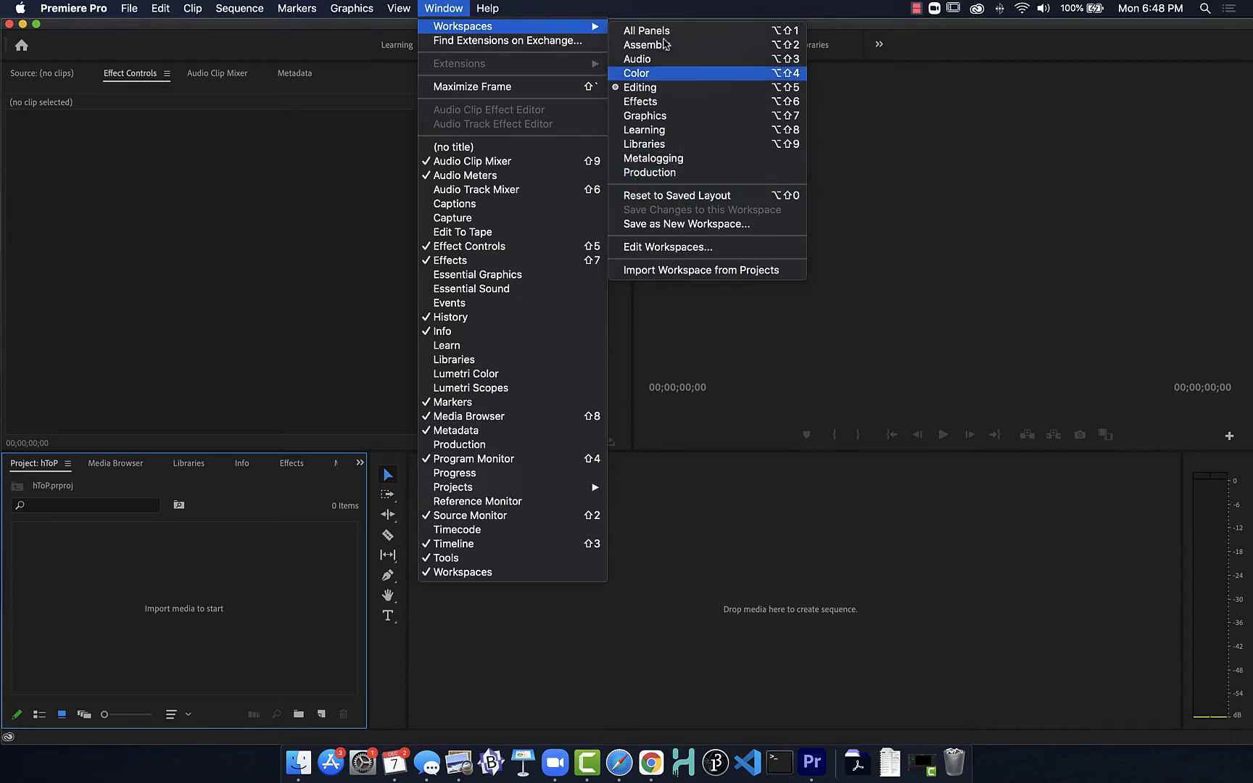
left_click(385, 6)
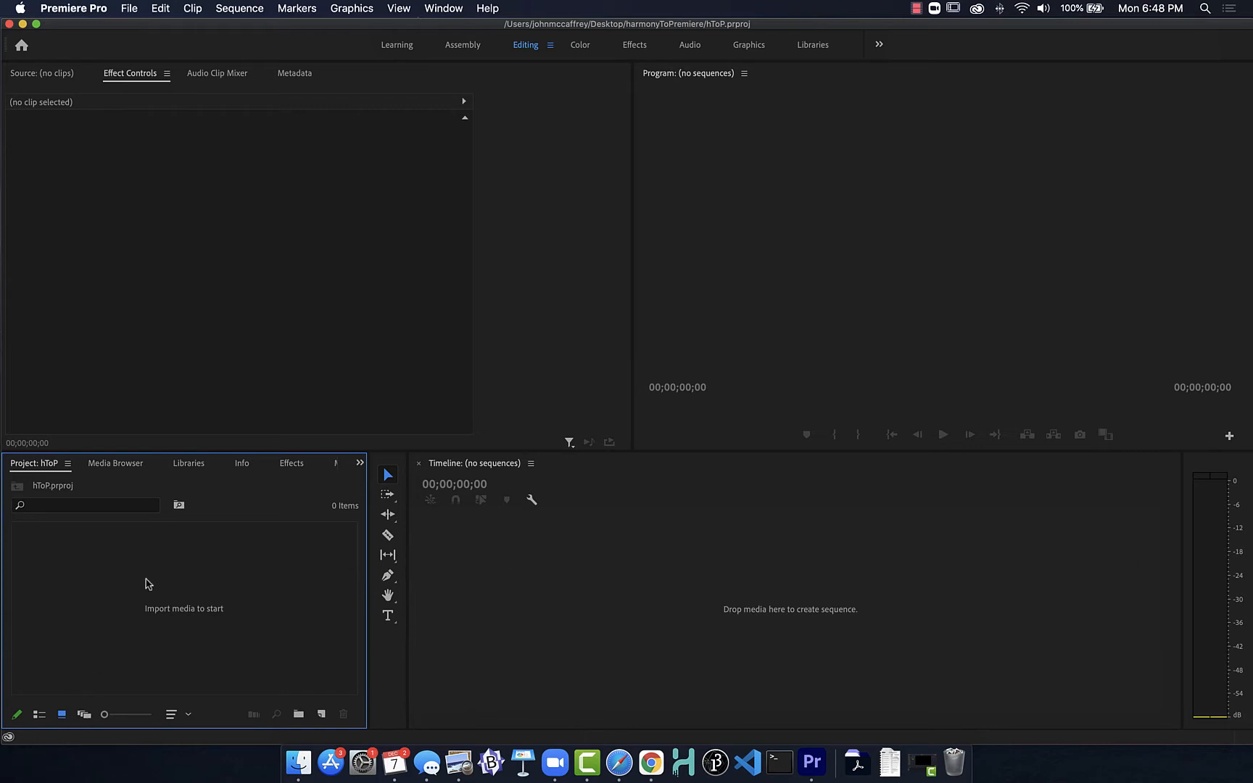
left_click(129, 8)
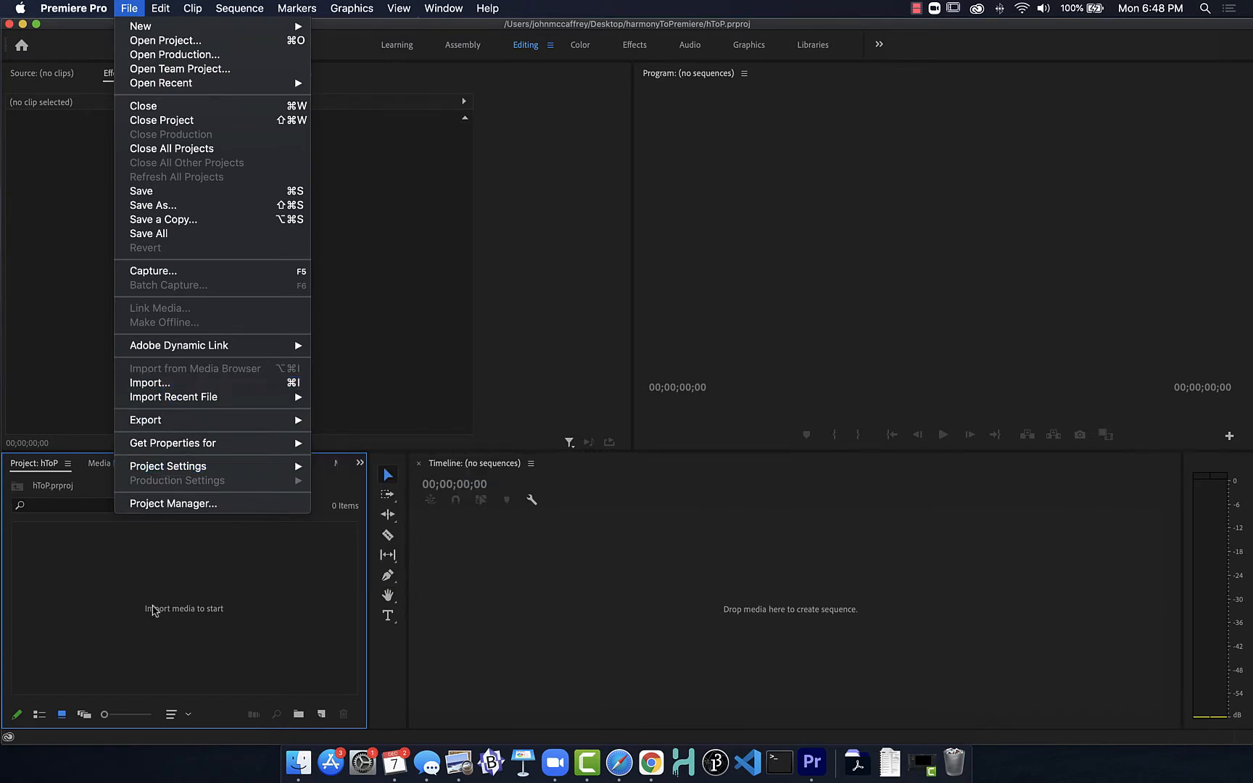
left_click(105, 589)
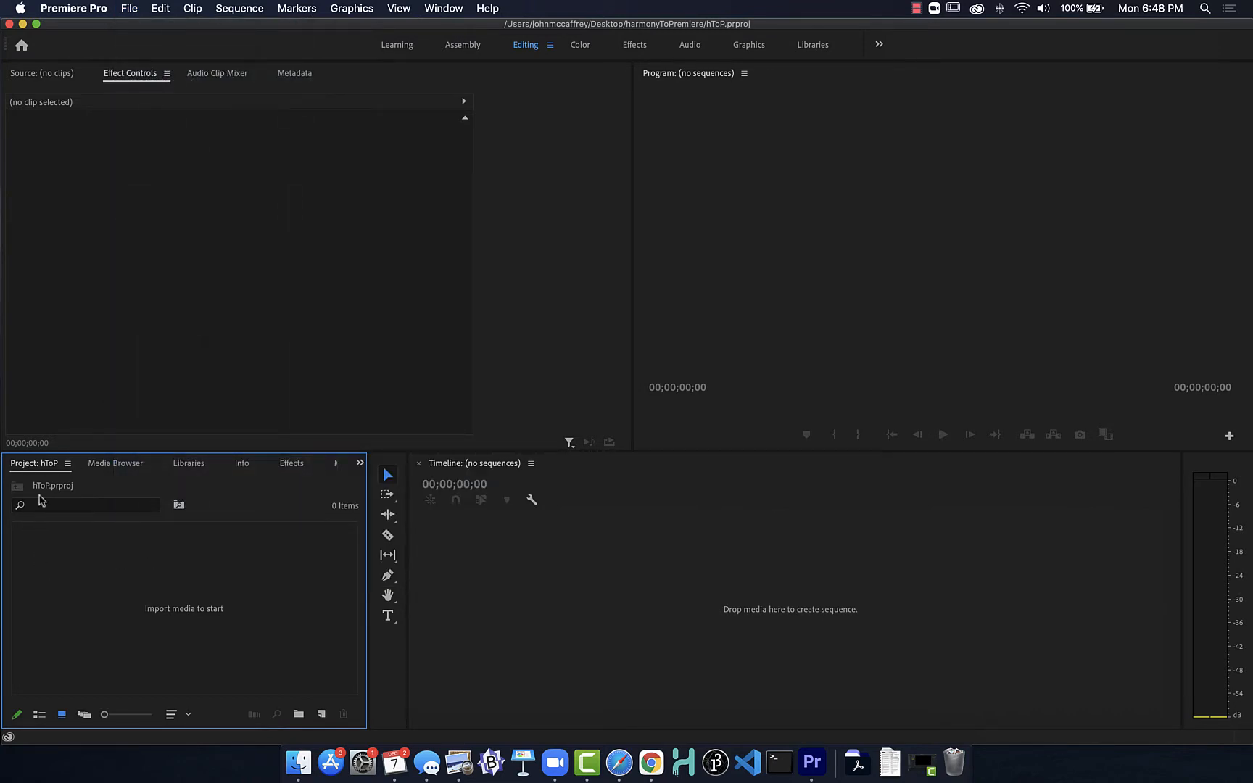
double_click(85, 590)
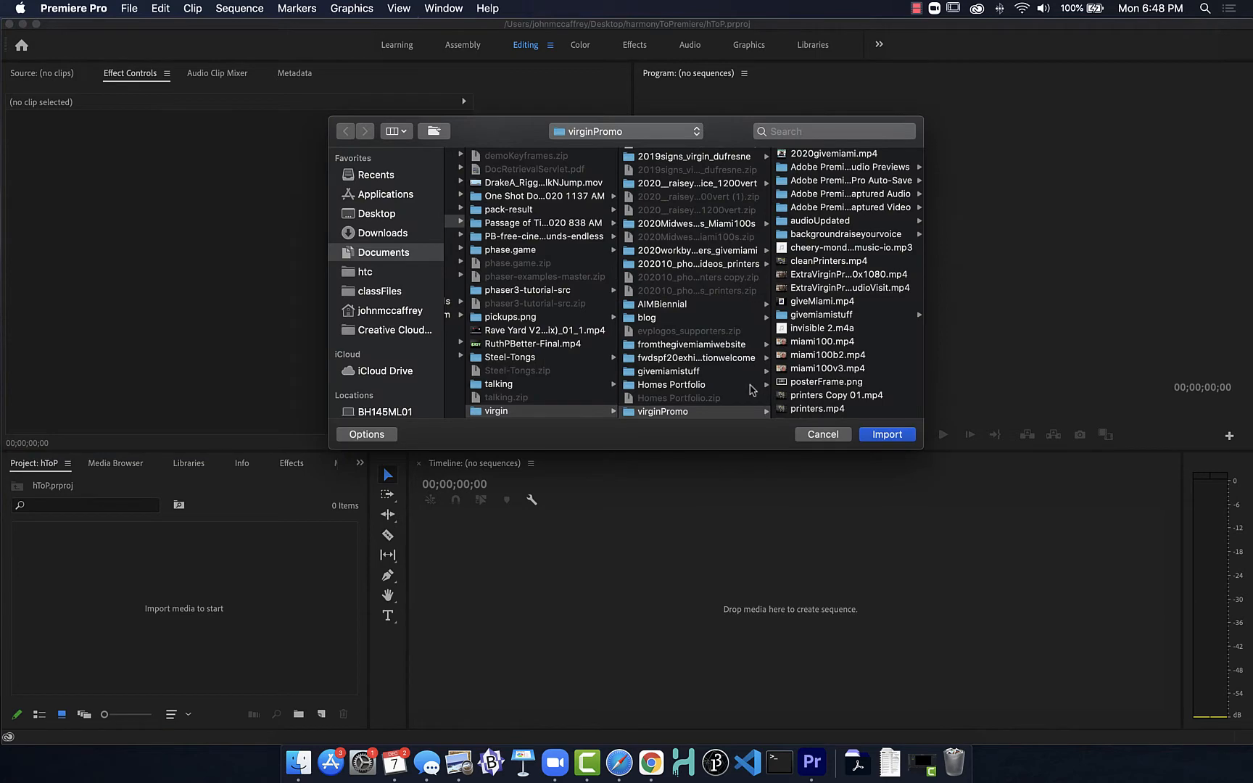
left_click(821, 435)
Step: Import the six .mov clips from the Desktop's harmonyToPremiere folder, leaving out the two captured-media folders and hToP.prproj
right_click(159, 545)
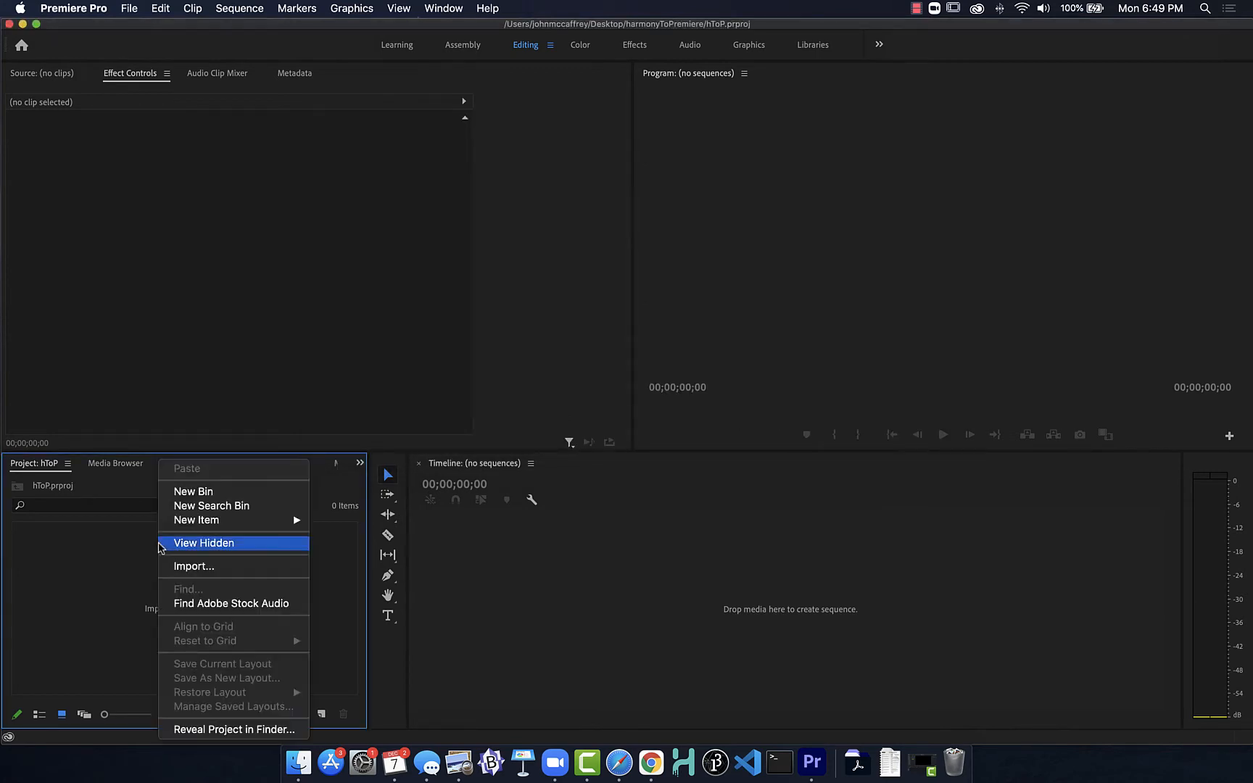
left_click(182, 569)
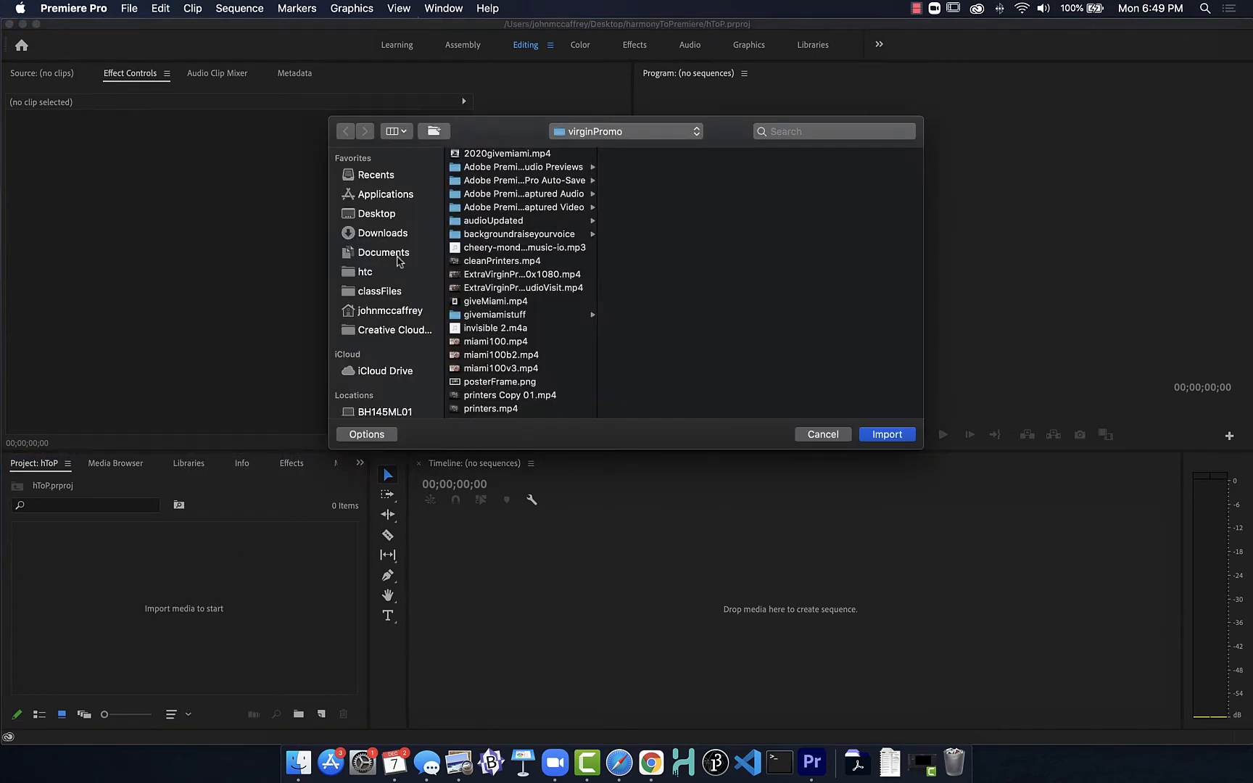
left_click(391, 216)
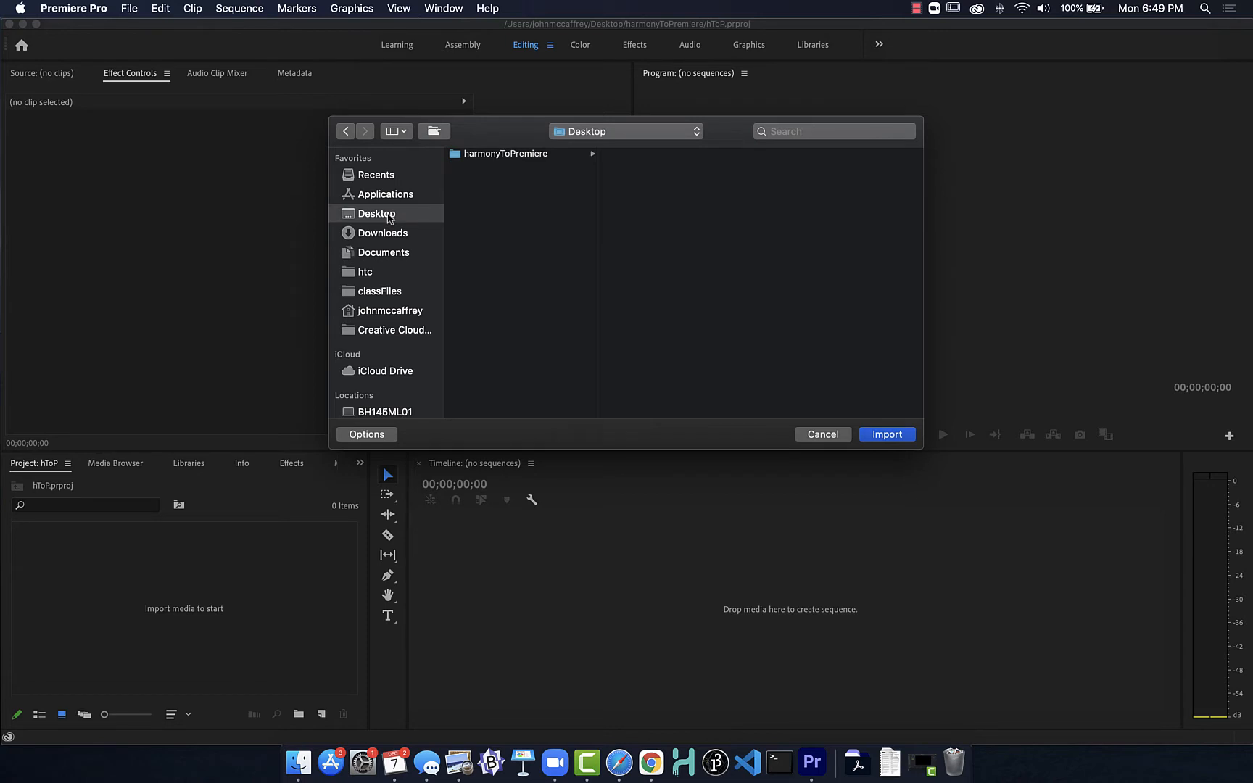
left_click(527, 156)
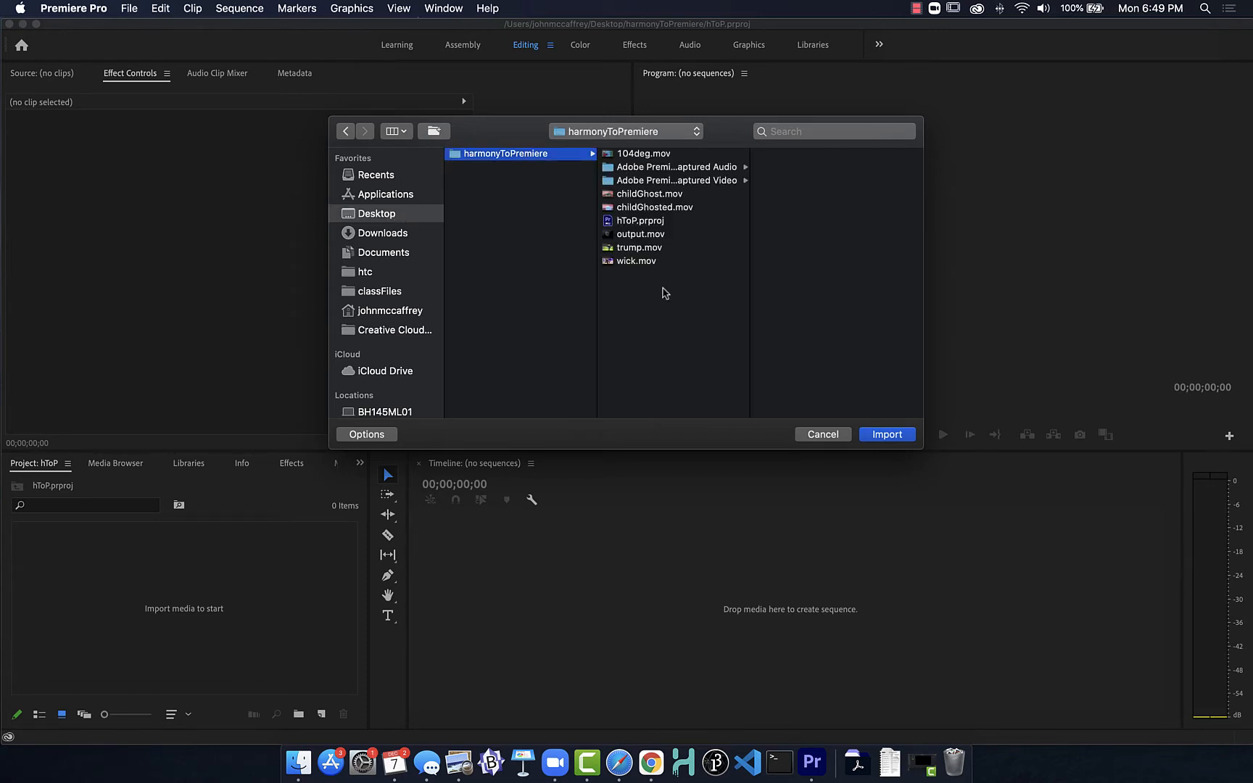
left_click_drag(657, 285, 634, 124)
left_click_drag(633, 262, 633, 260)
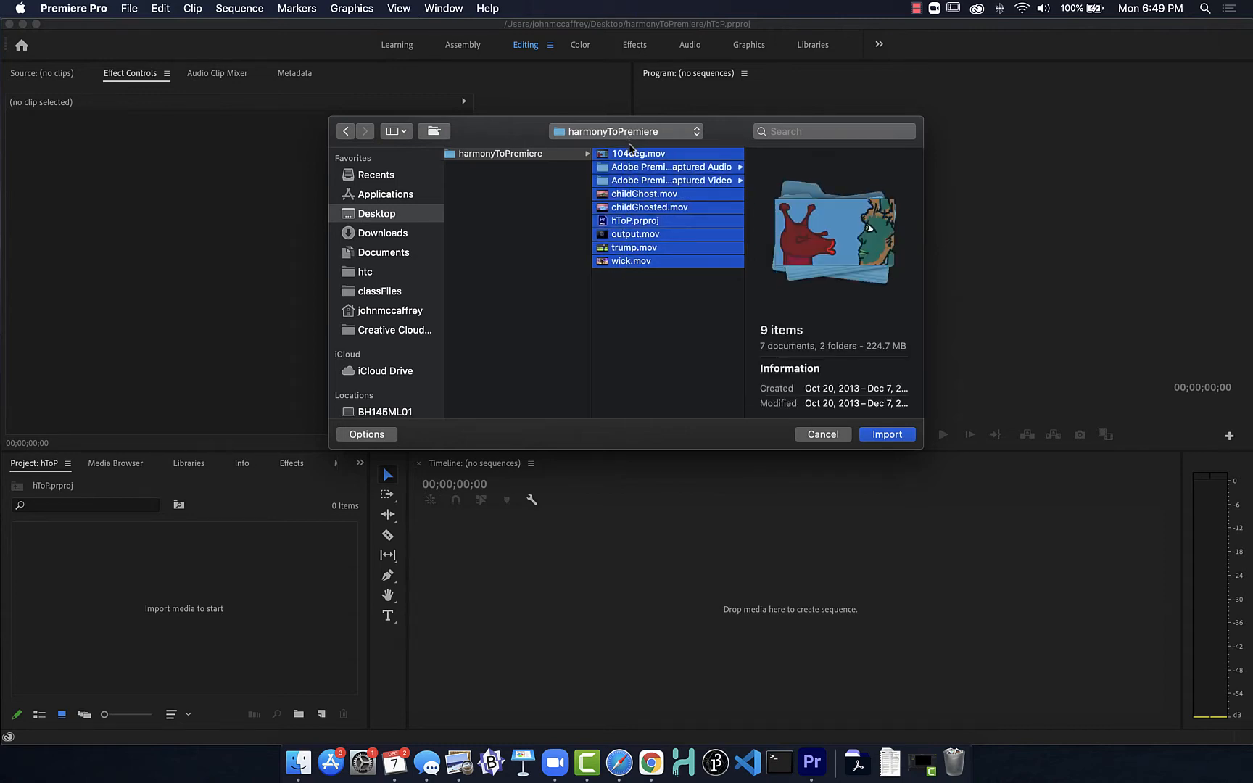
left_click(634, 171, "super")
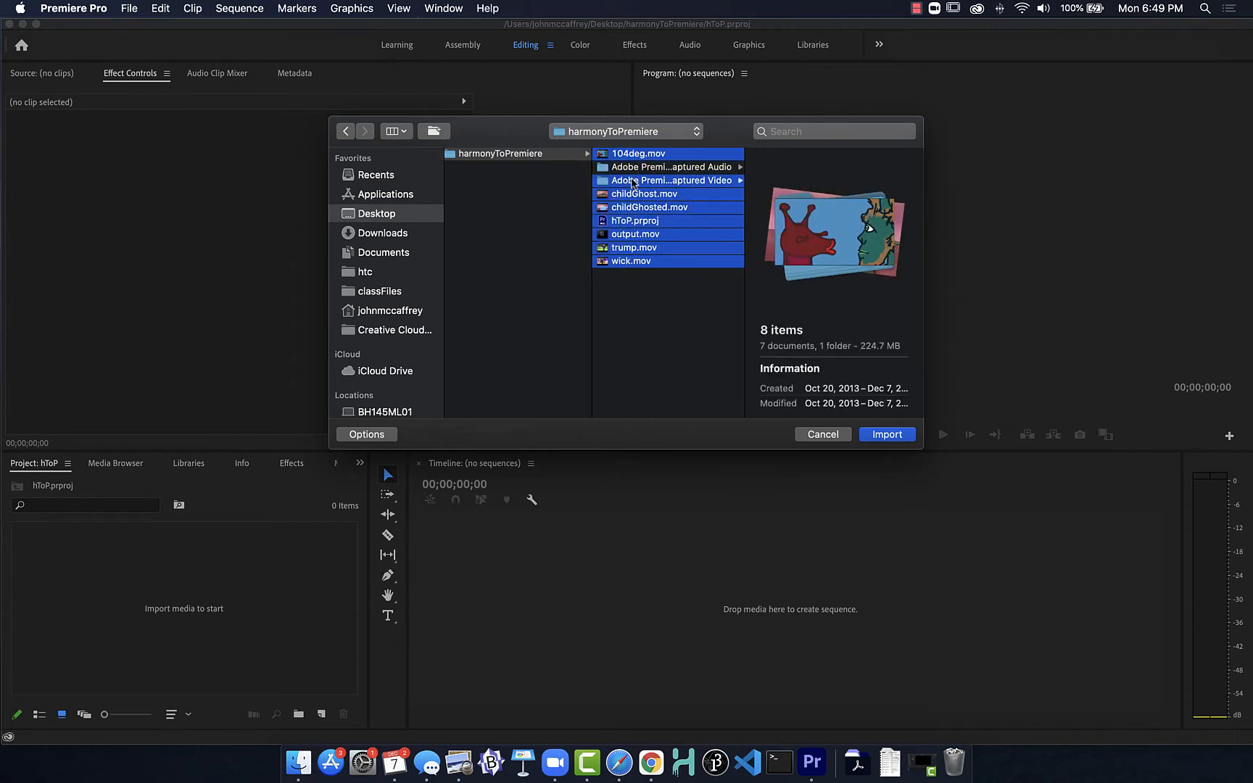
left_click(632, 181, "super")
left_click(630, 221, "super")
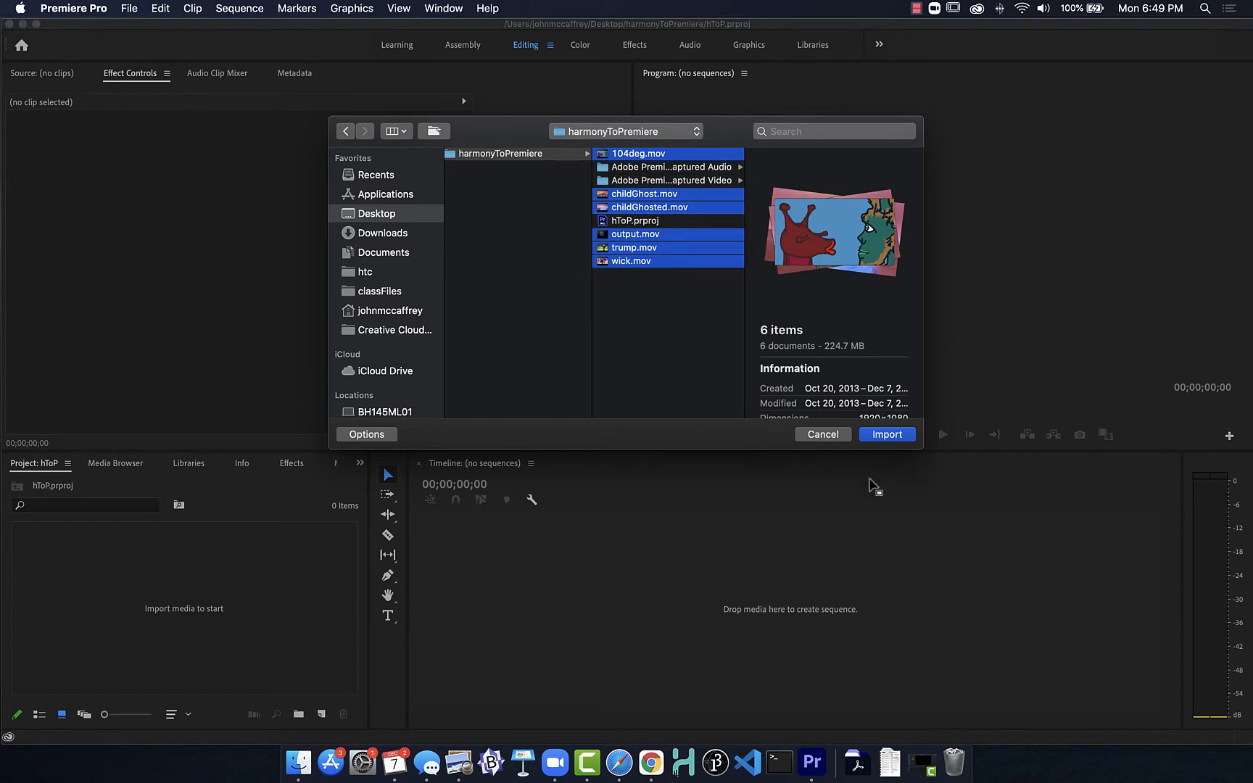
left_click(881, 436)
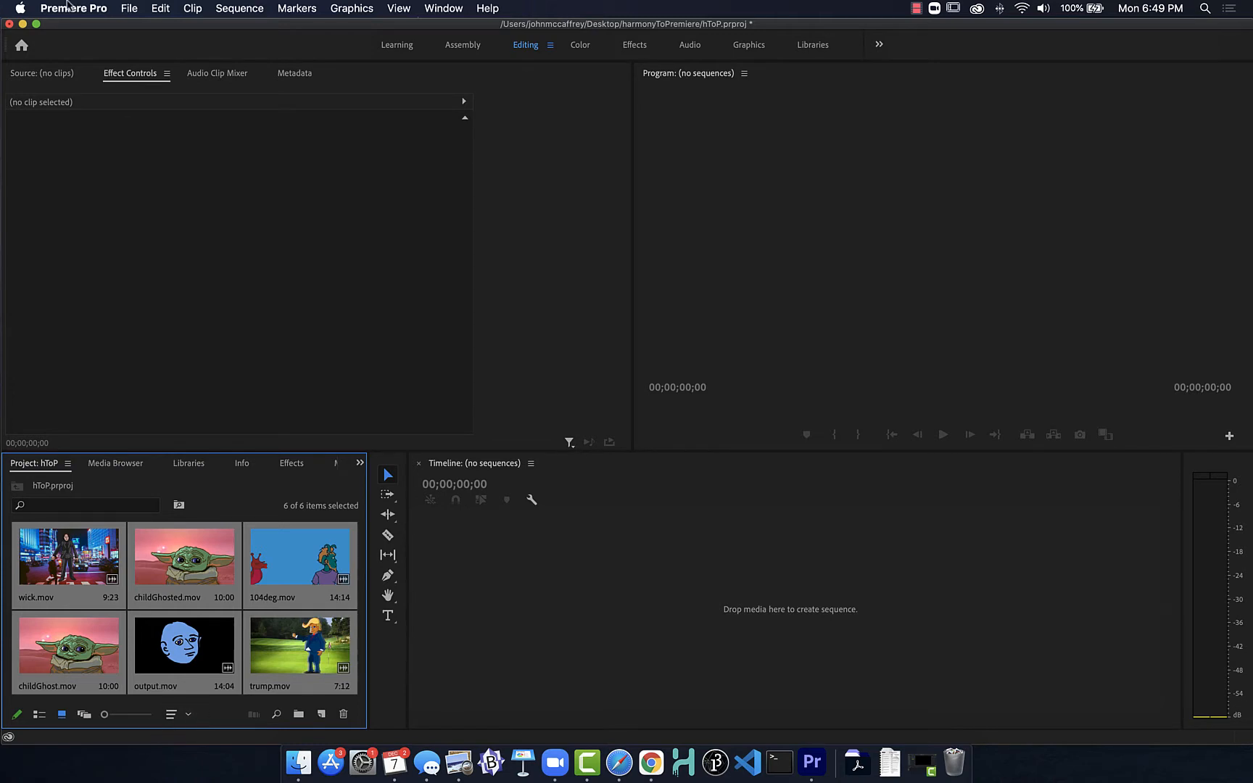
left_click(128, 9)
mouse_move(154, 31)
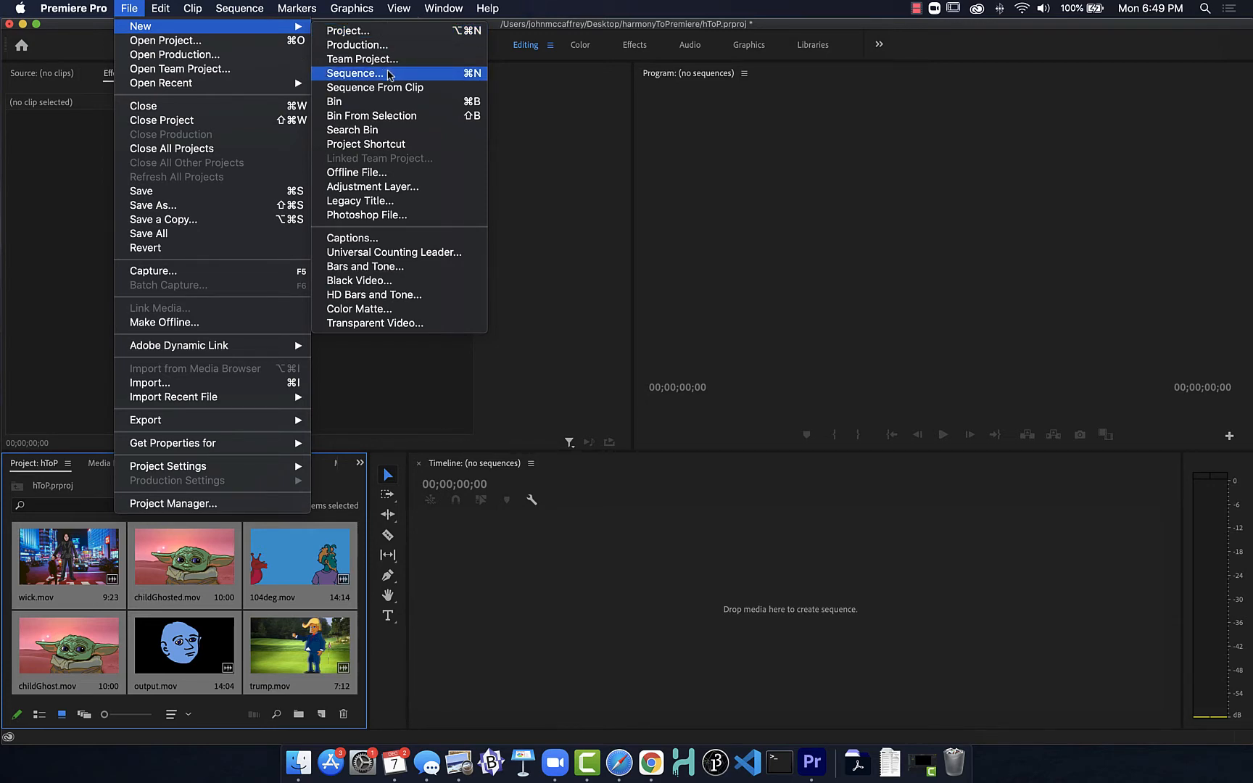
left_click(190, 707)
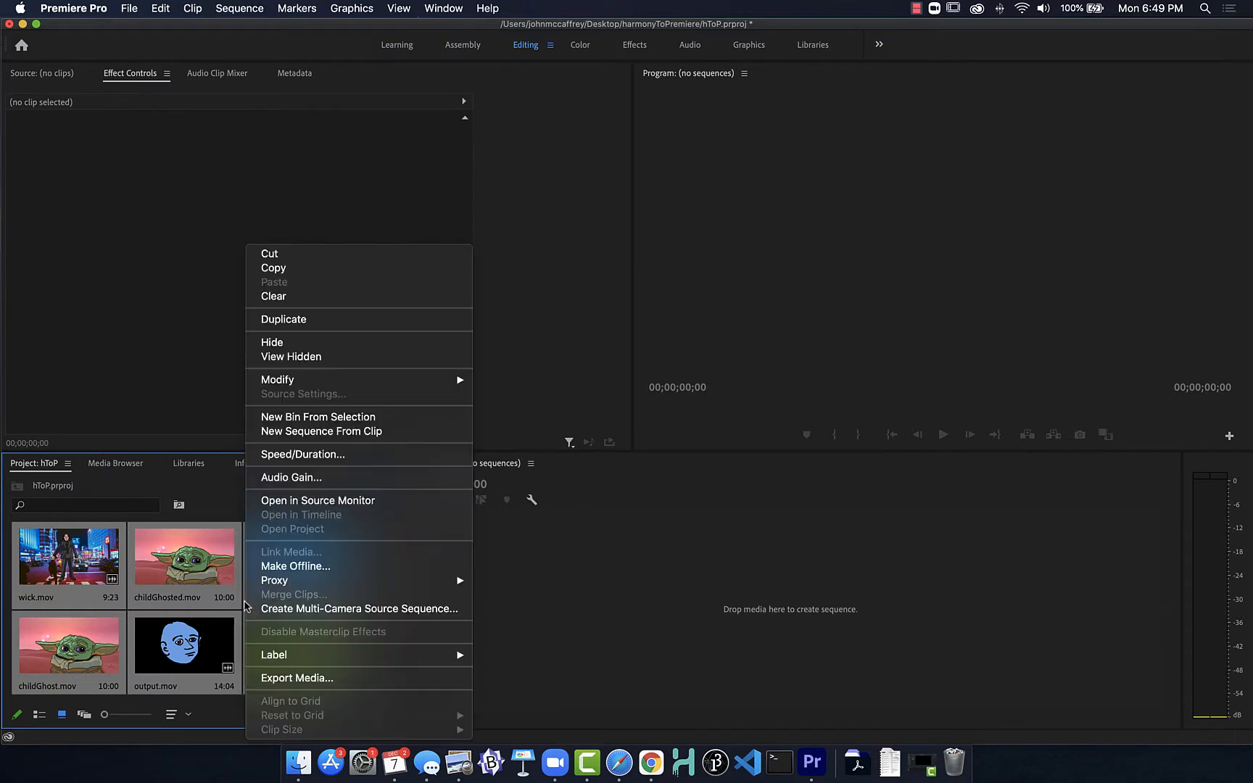
right_click(245, 601)
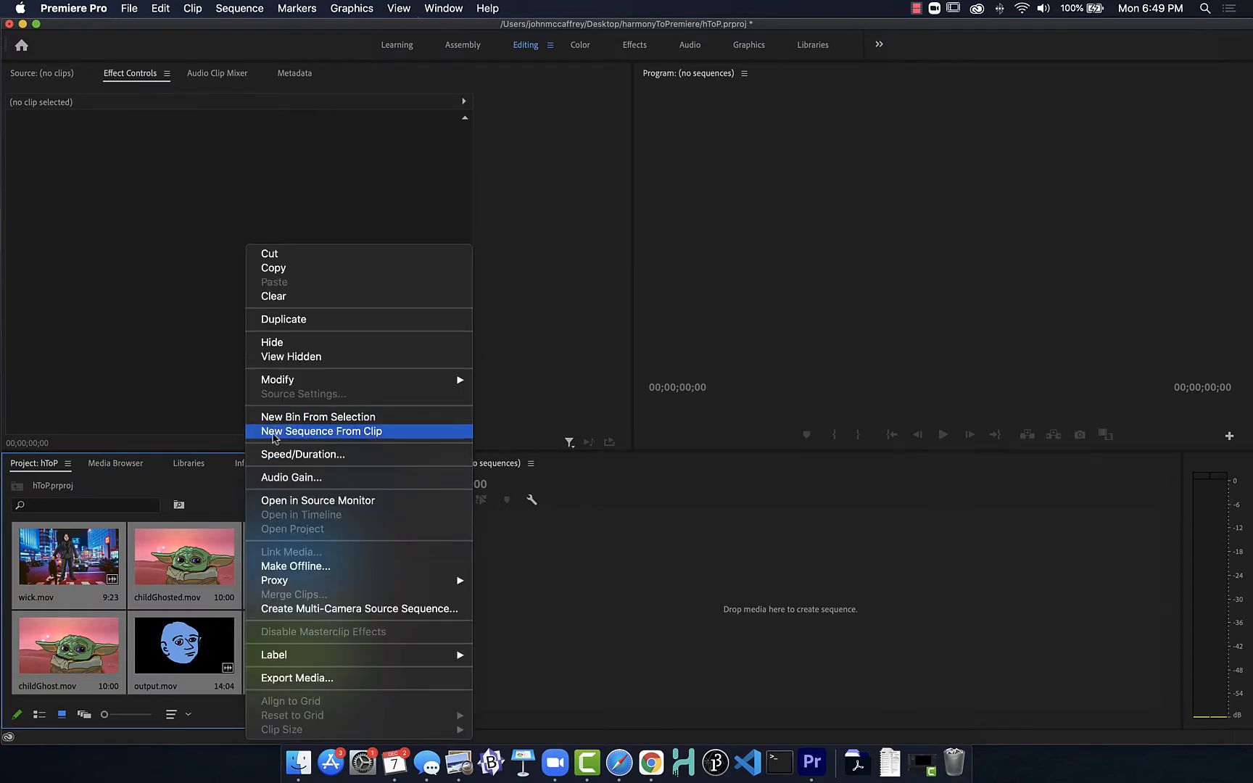
left_click(222, 487)
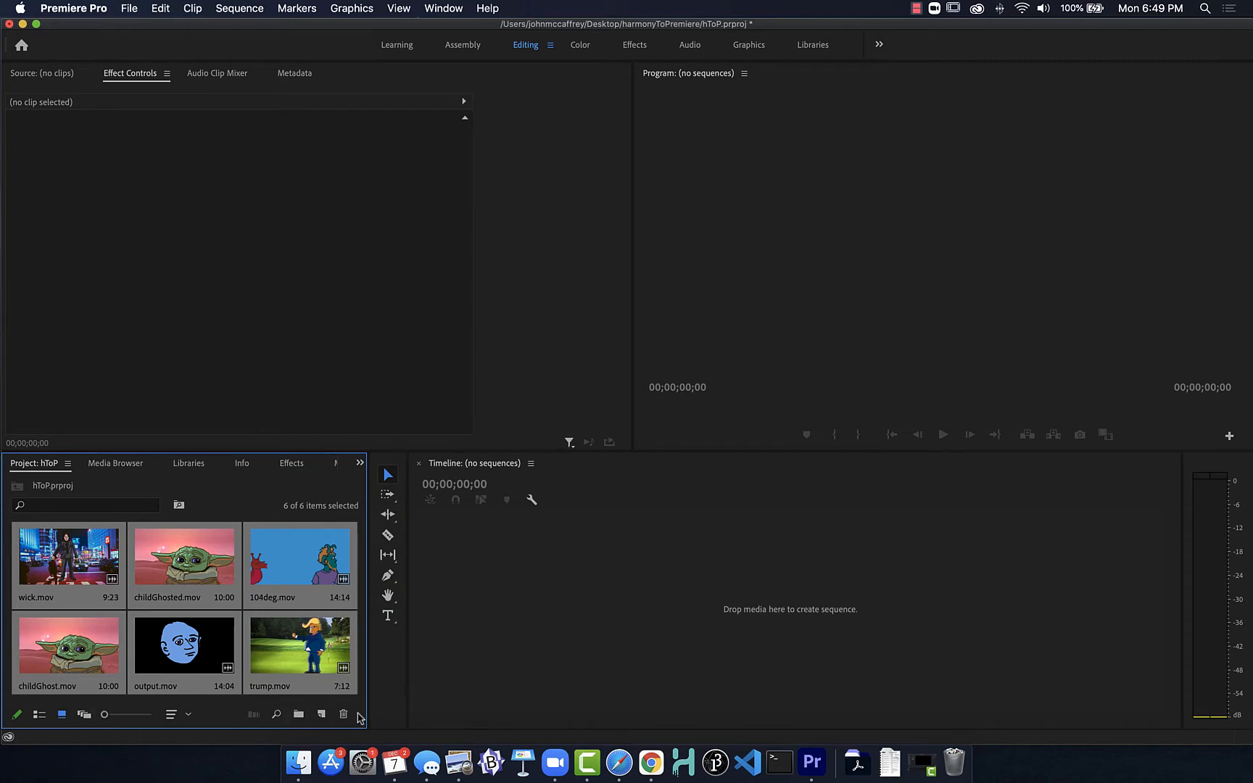
left_click_drag(104, 714, 104, 714)
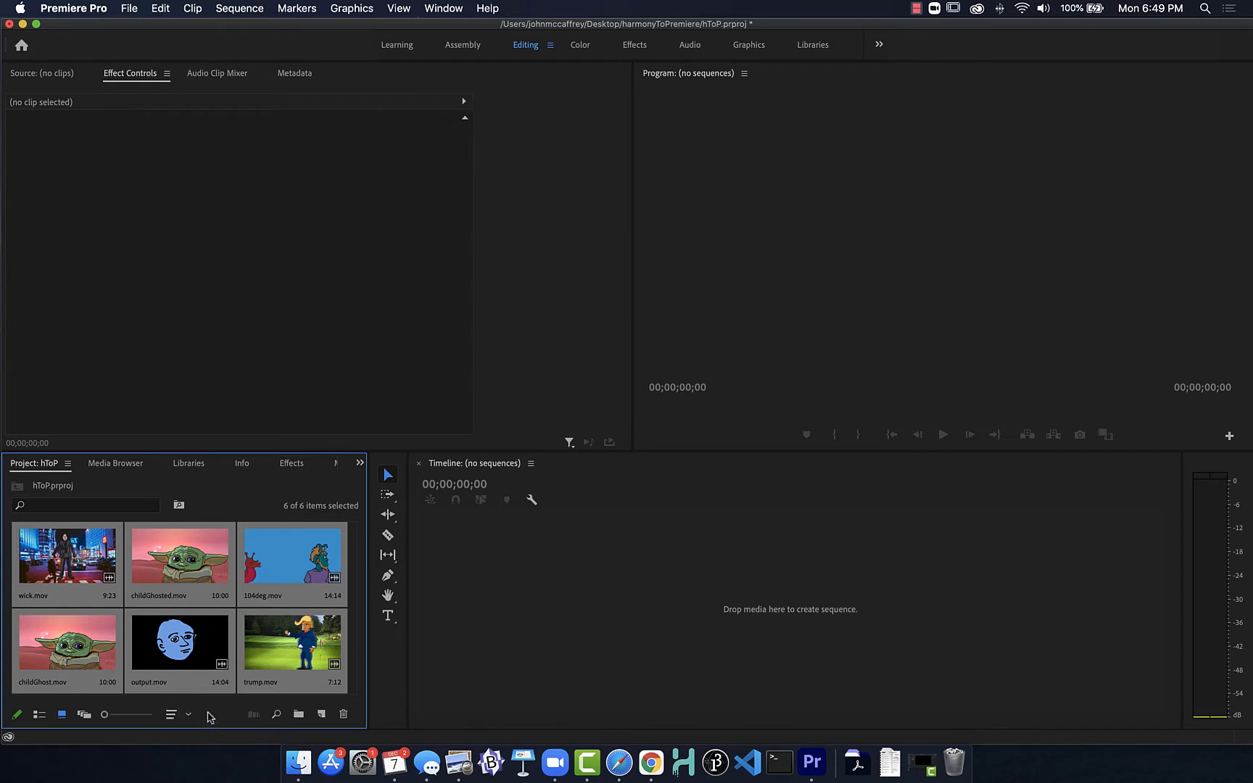
left_click(321, 714)
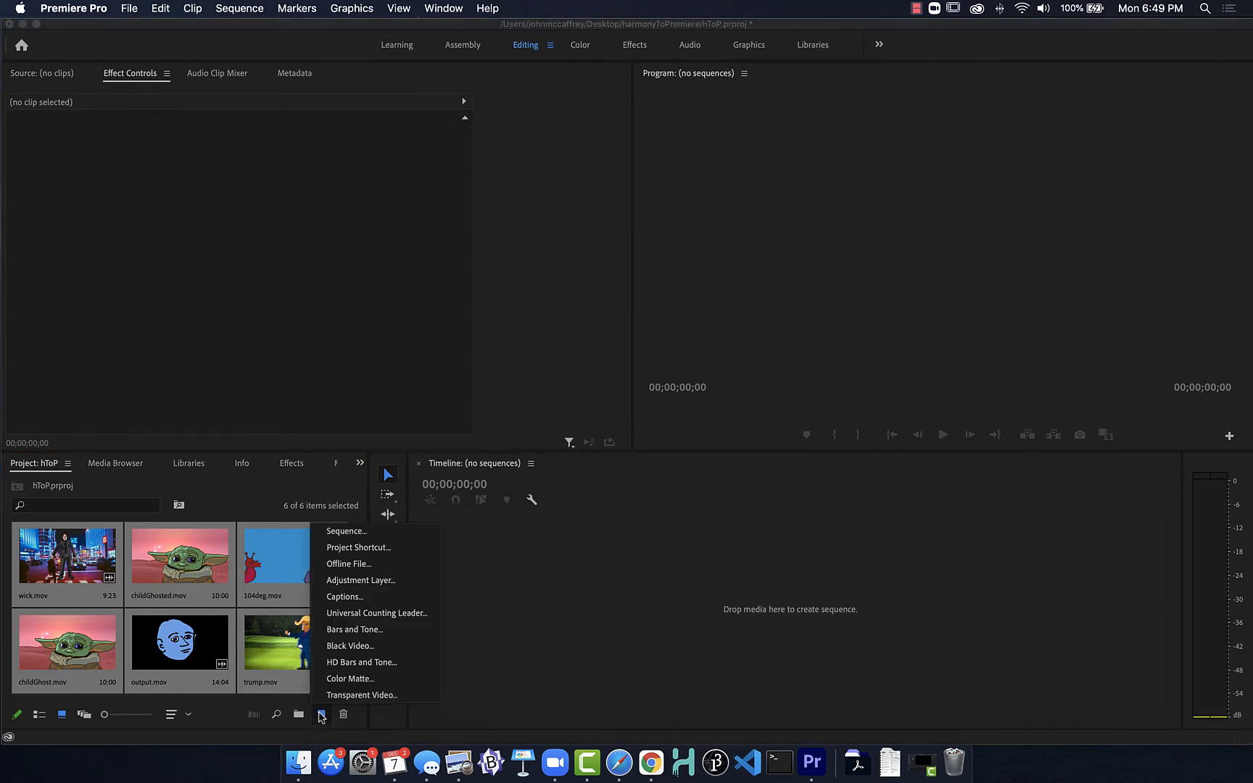
left_click(342, 532)
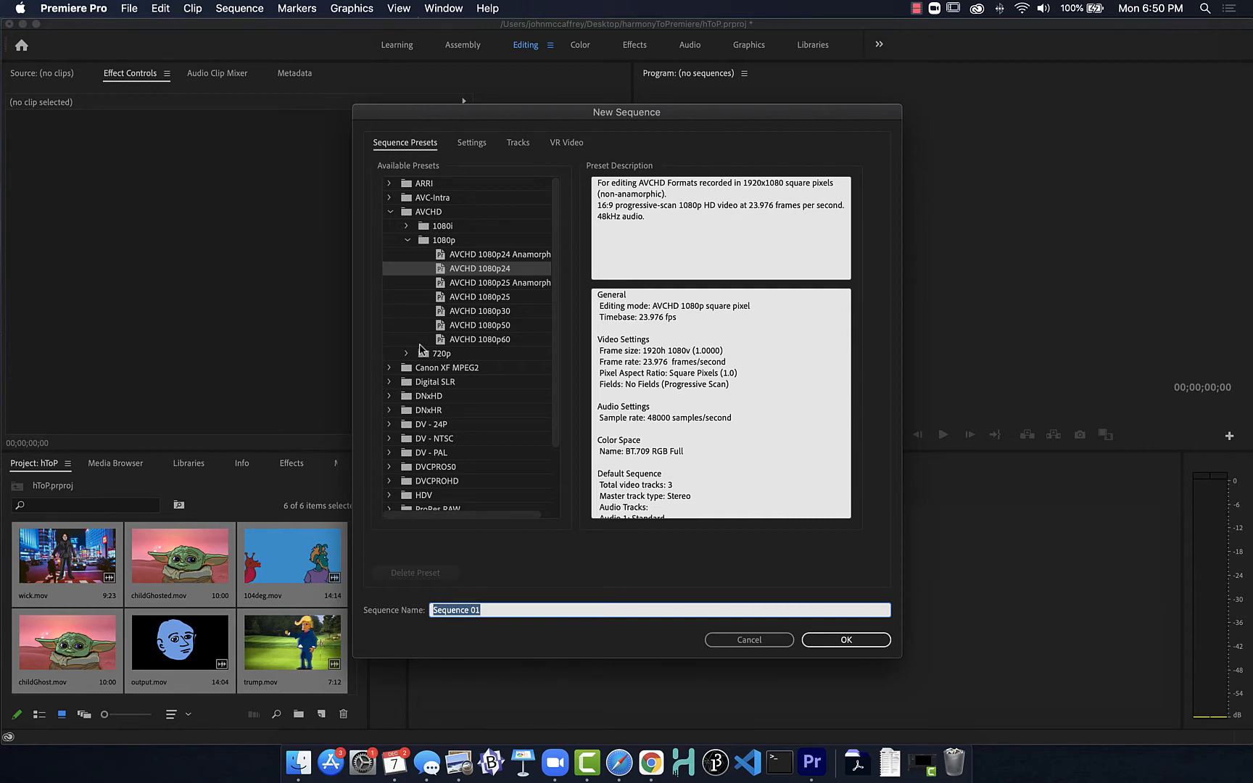
left_click(735, 641)
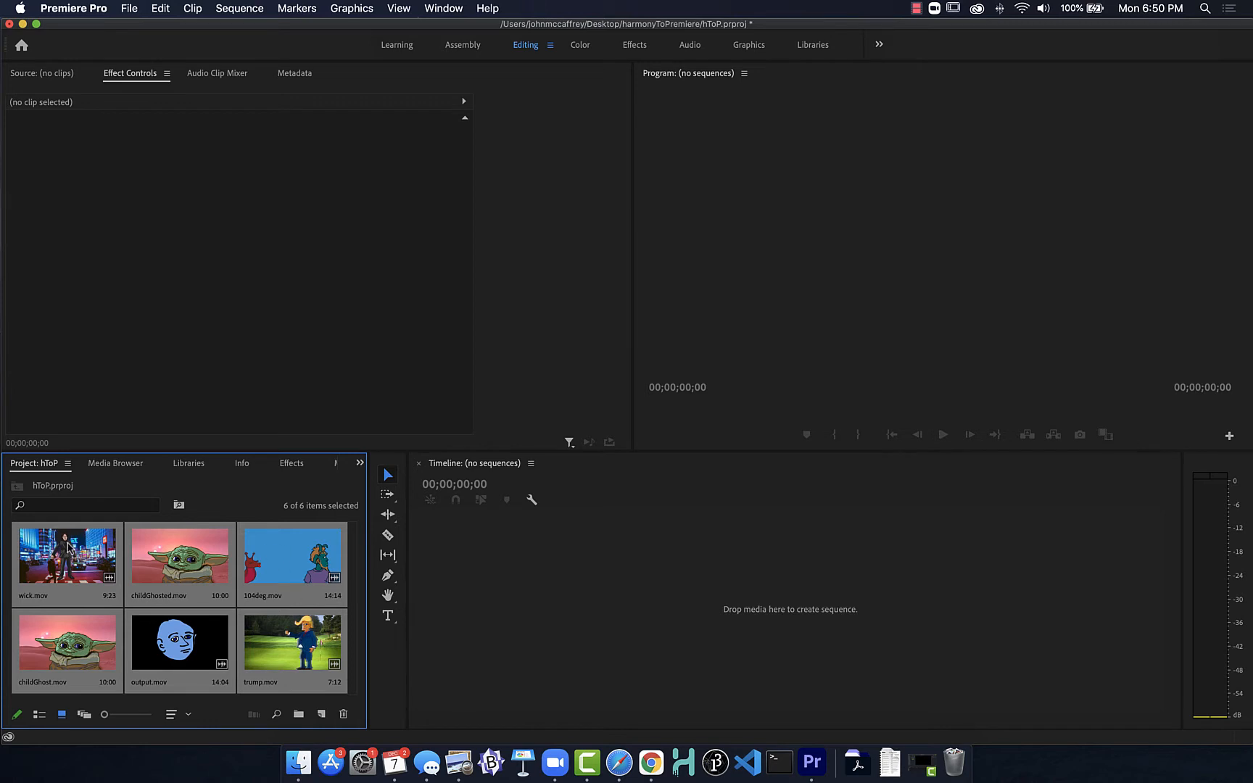
Step: Create a new sequence from the six selected .mov clips in the project
right_click(69, 549)
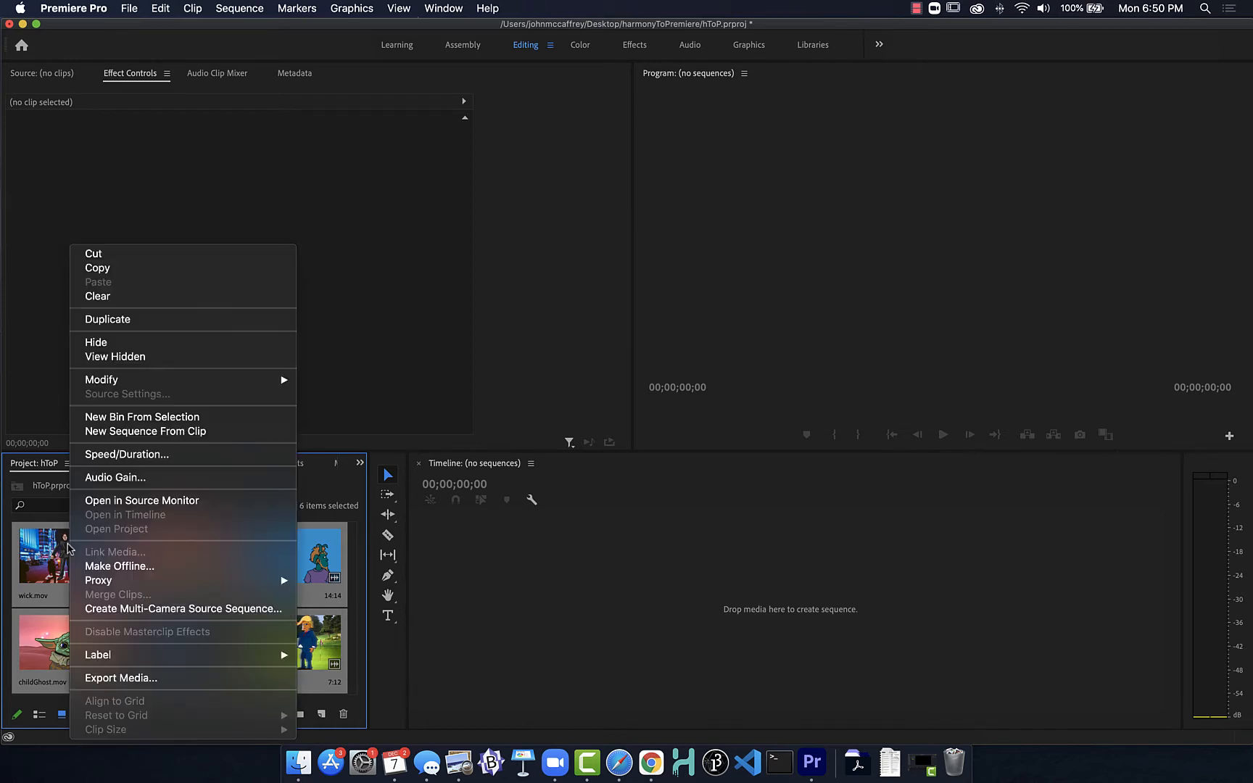
left_click(314, 553)
right_click(300, 553)
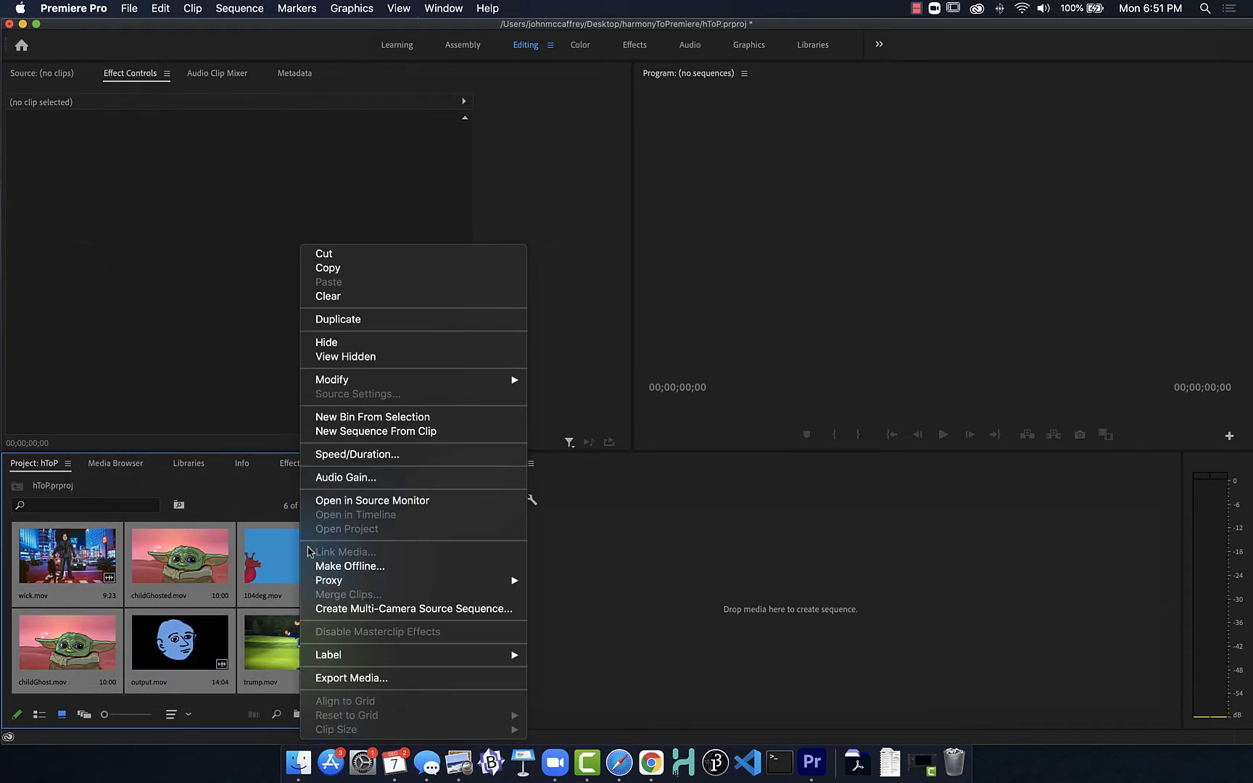
left_click(344, 432)
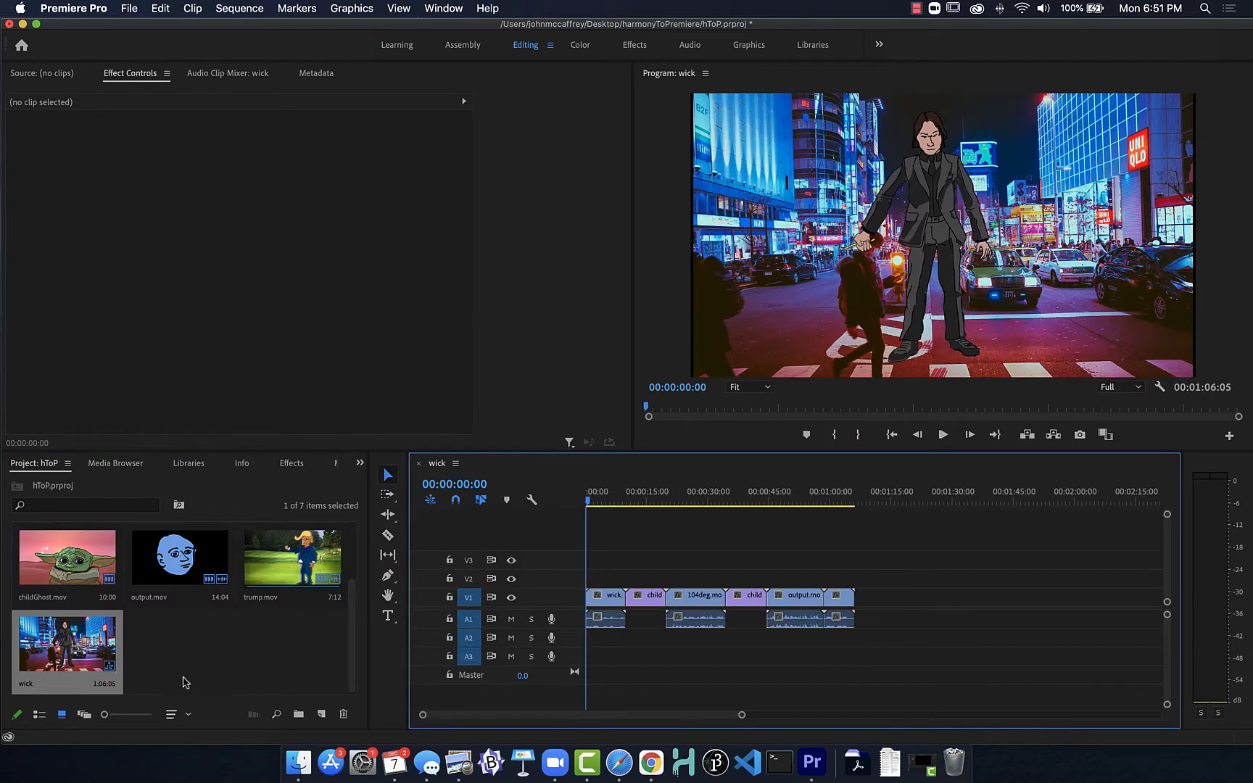
Step: Enlarge the Project panel so that all clips and the new sequence fit in view
scroll(207, 643, "up", 3)
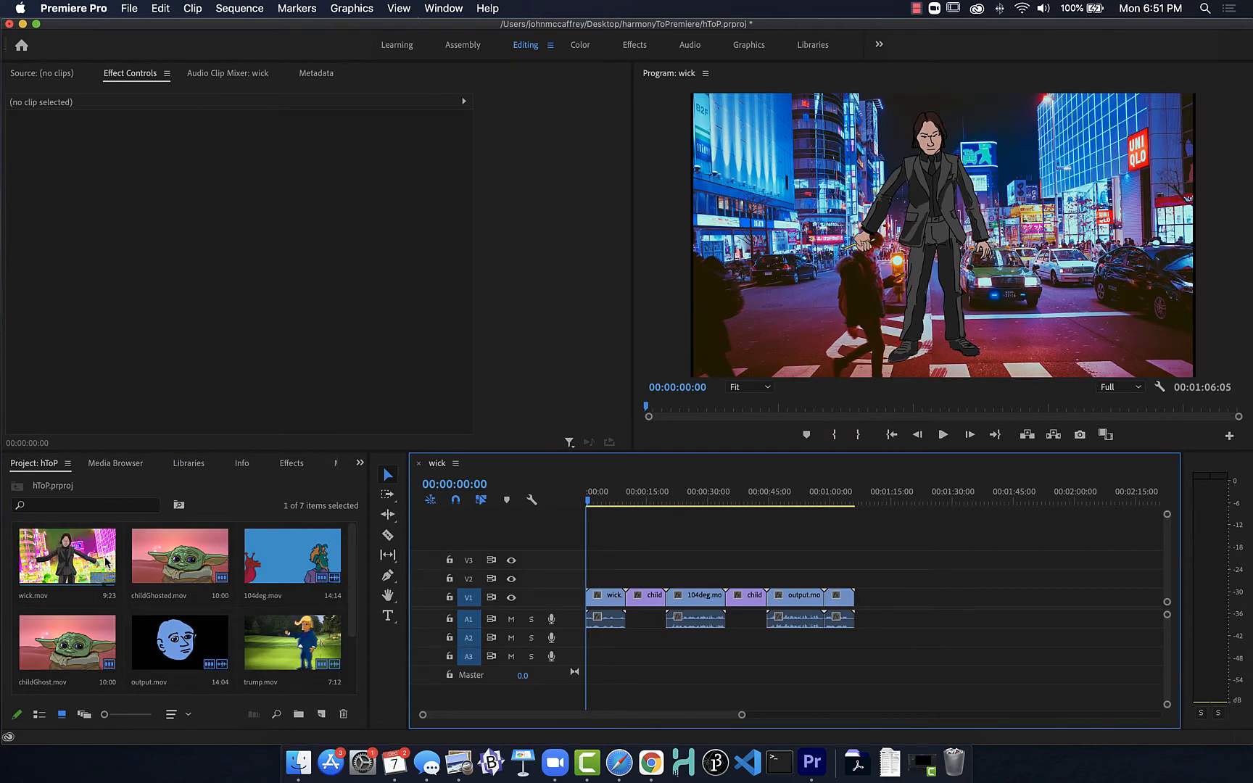
scroll(164, 593, "down", 2)
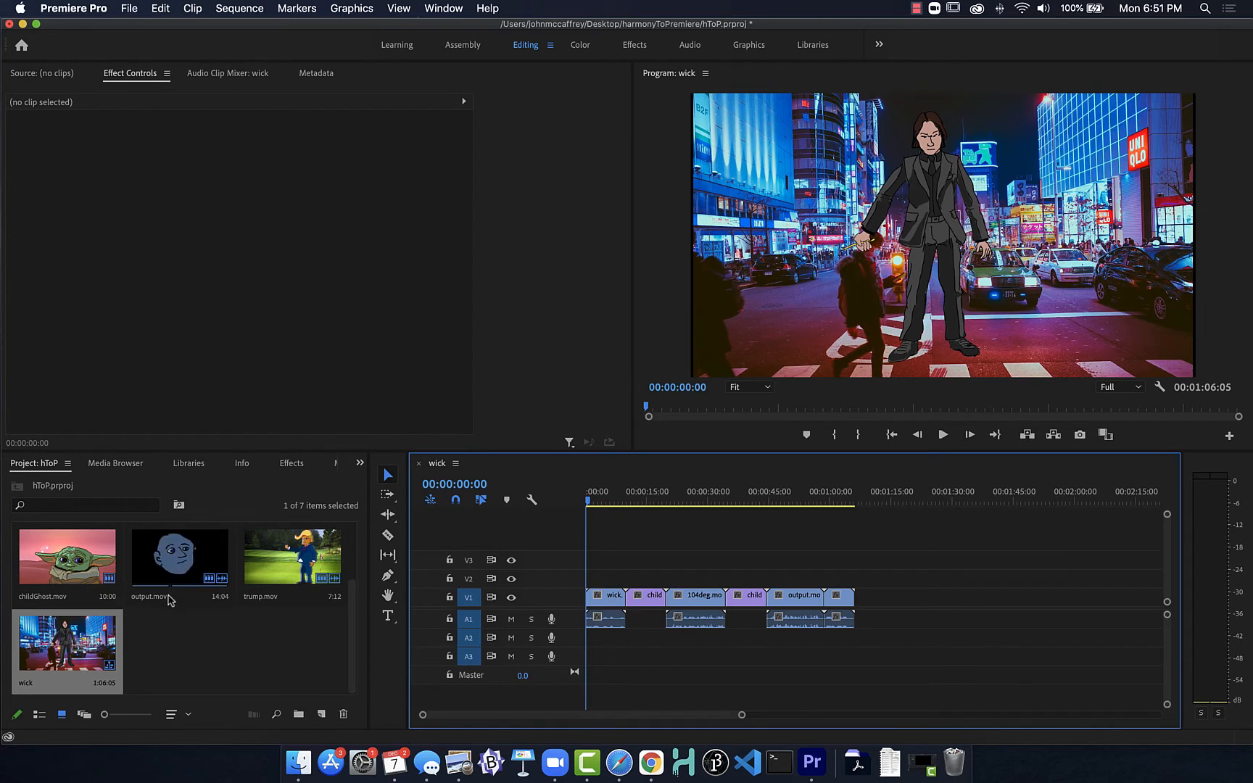
left_click(183, 660)
scroll(185, 660, "up", 2)
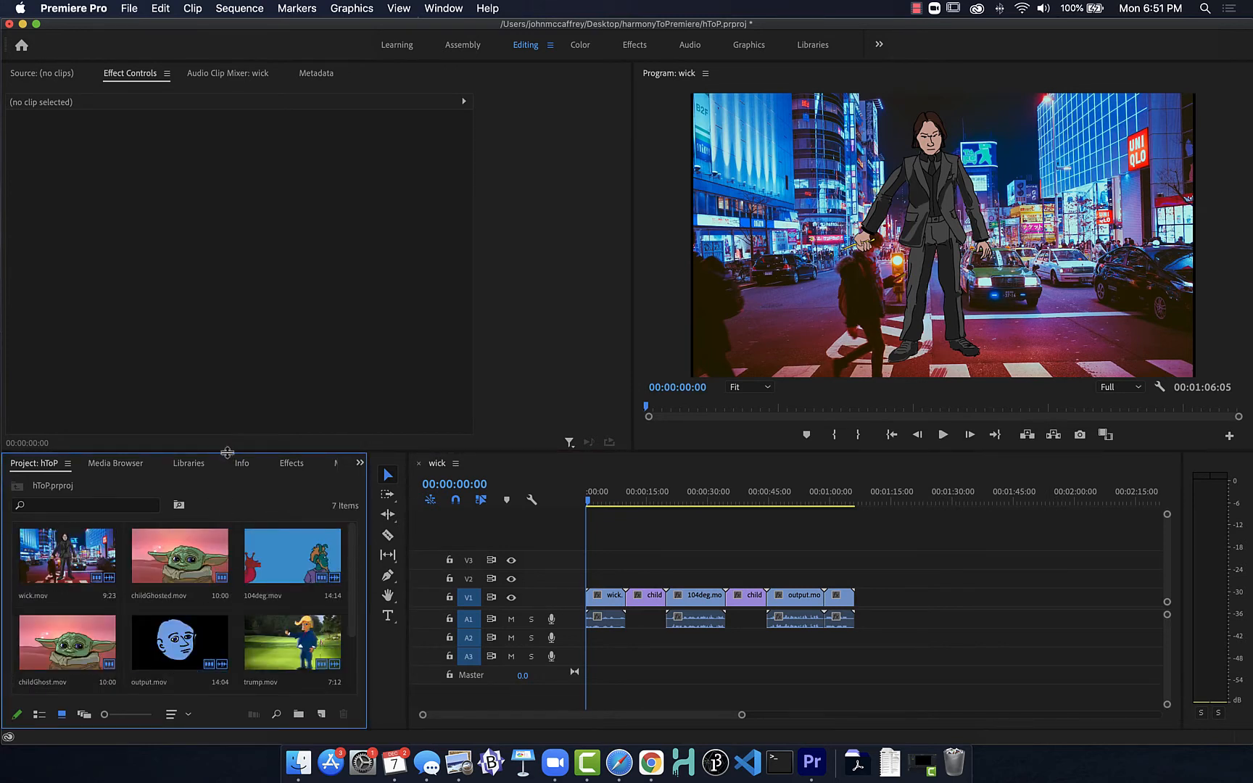
left_click_drag(237, 316, 238, 308)
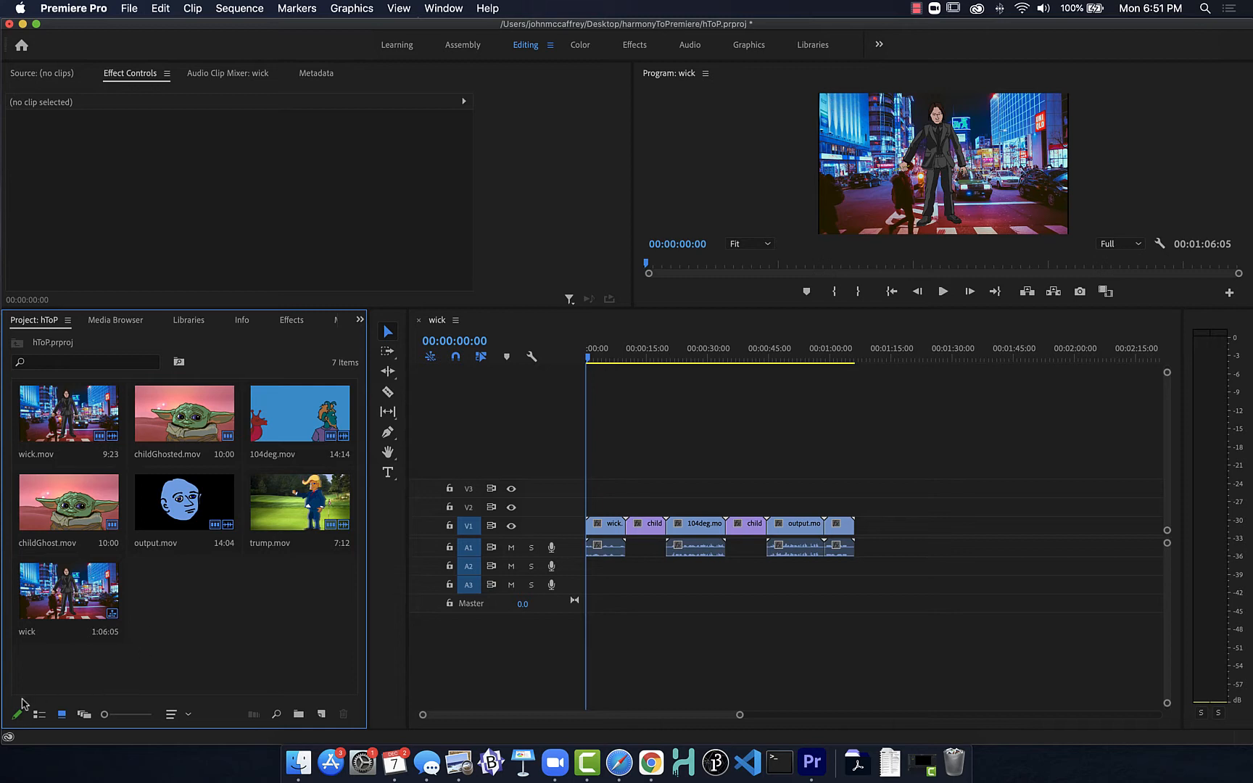
Step: Switch the project items to list view, examine their frame rate, video and audio info, and return to icon view
left_click(39, 715)
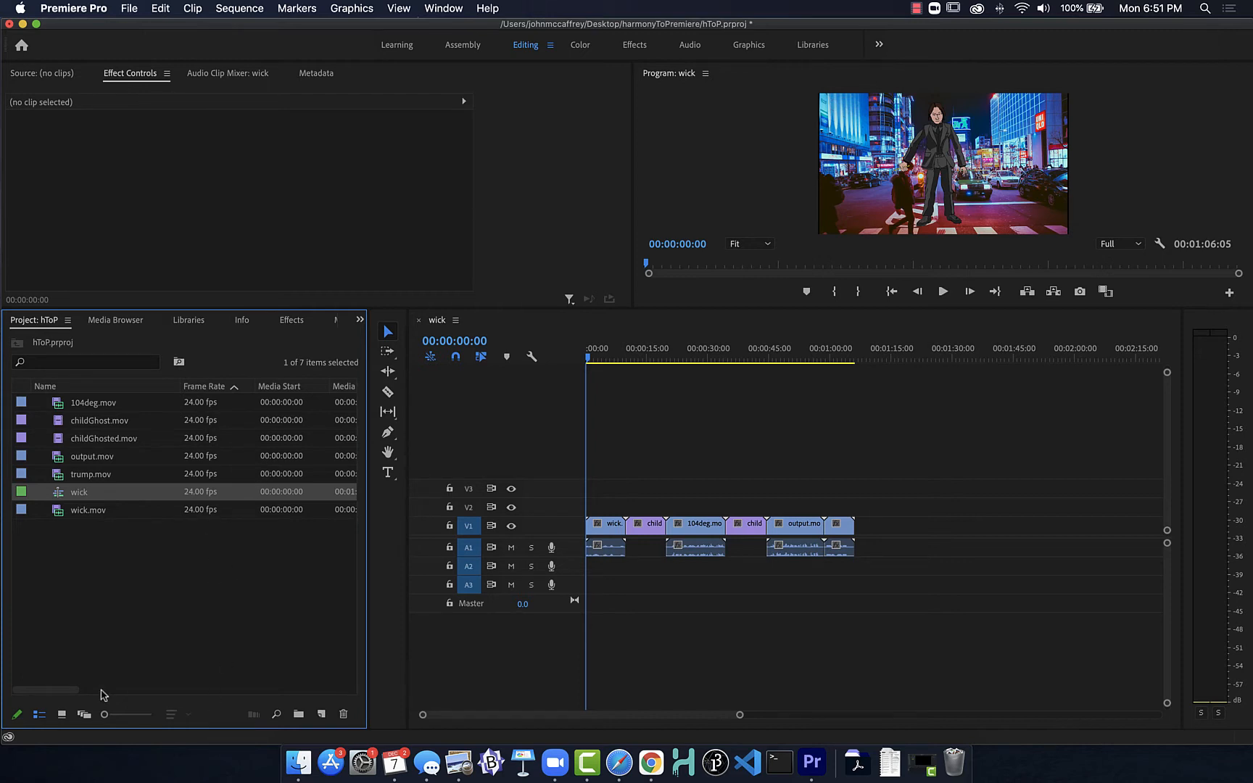
left_click_drag(102, 693, 215, 691)
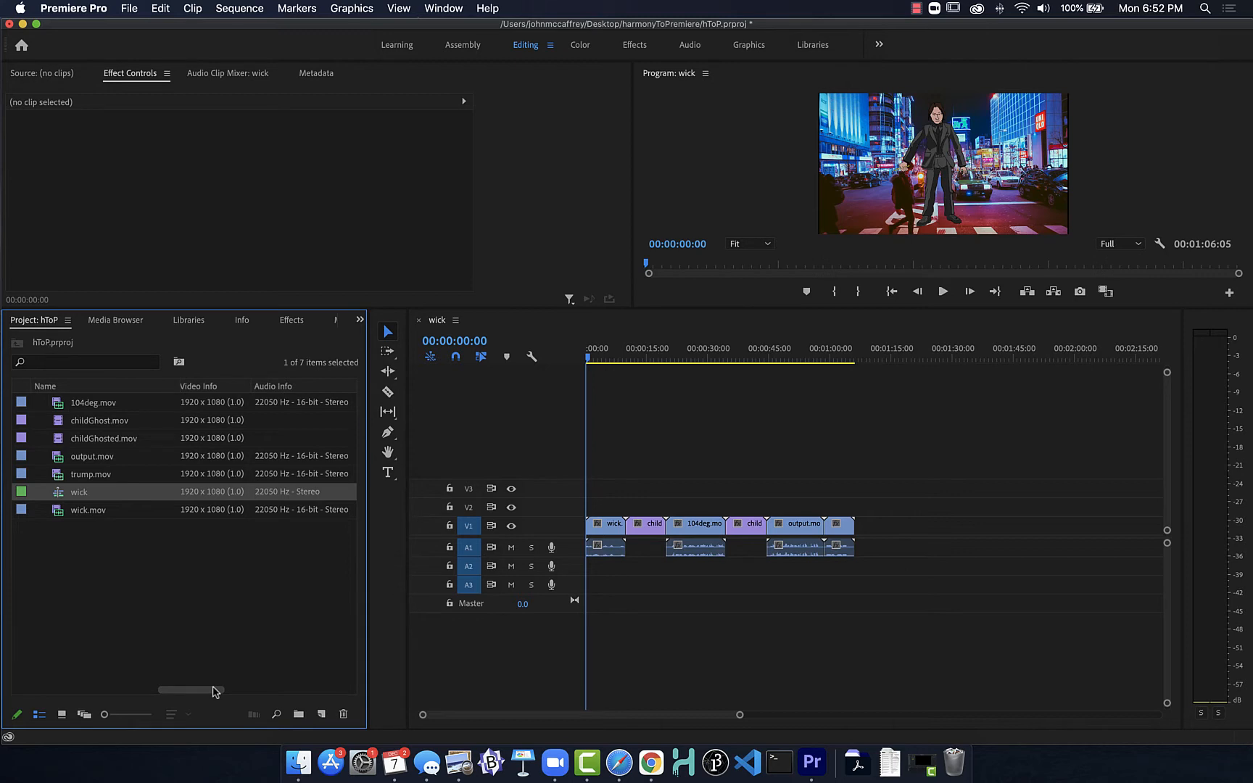
left_click_drag(215, 691, 58, 689)
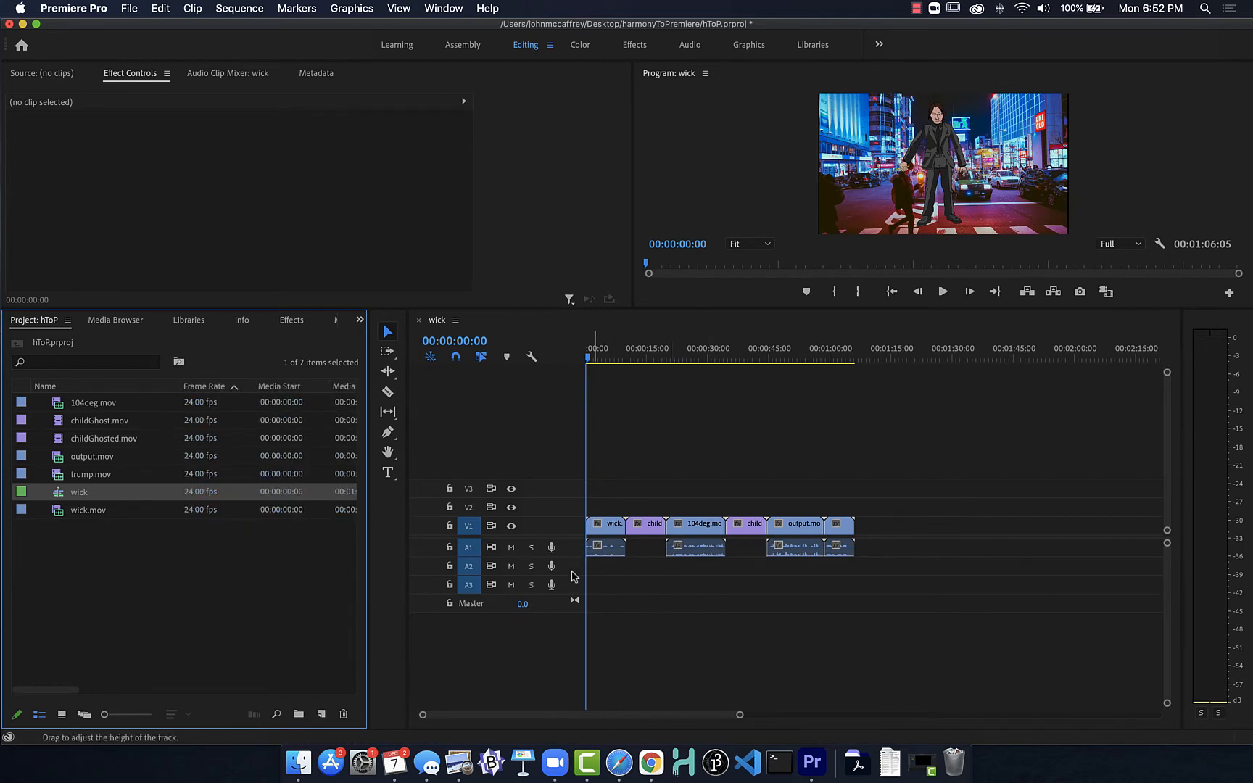
left_click(81, 563)
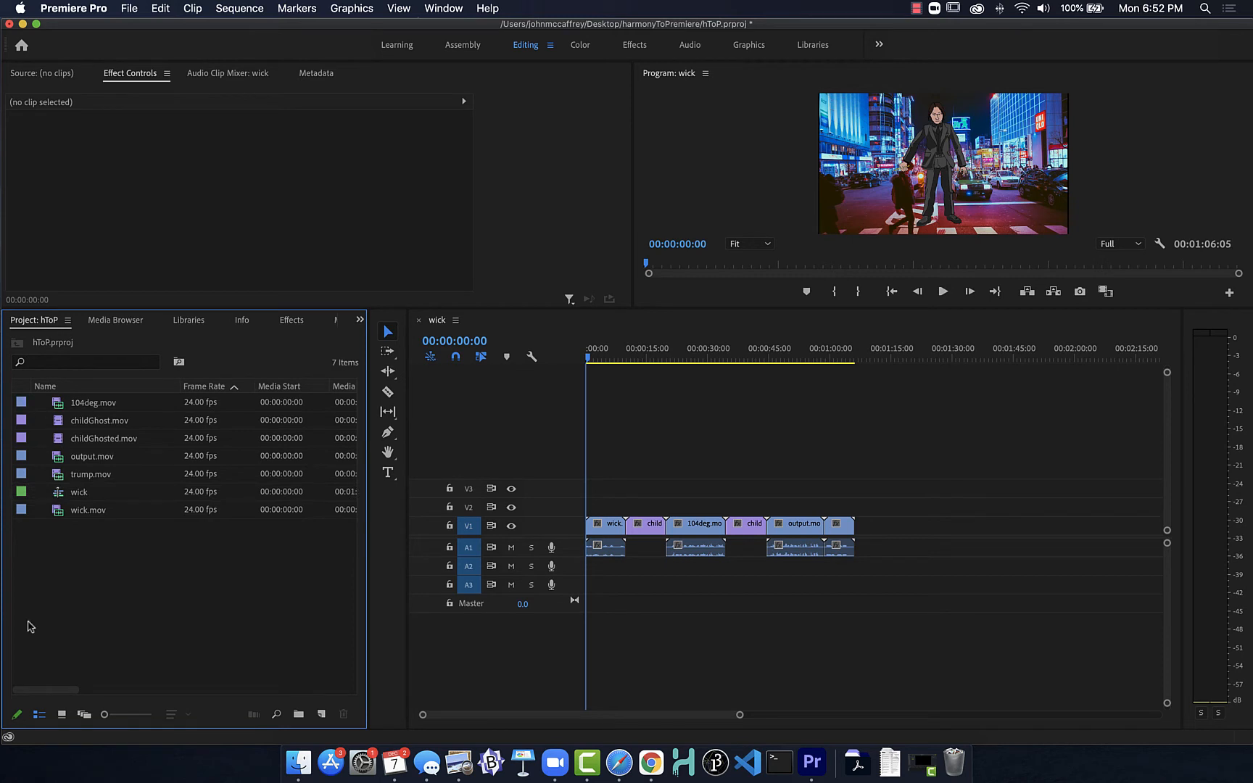
left_click(61, 714)
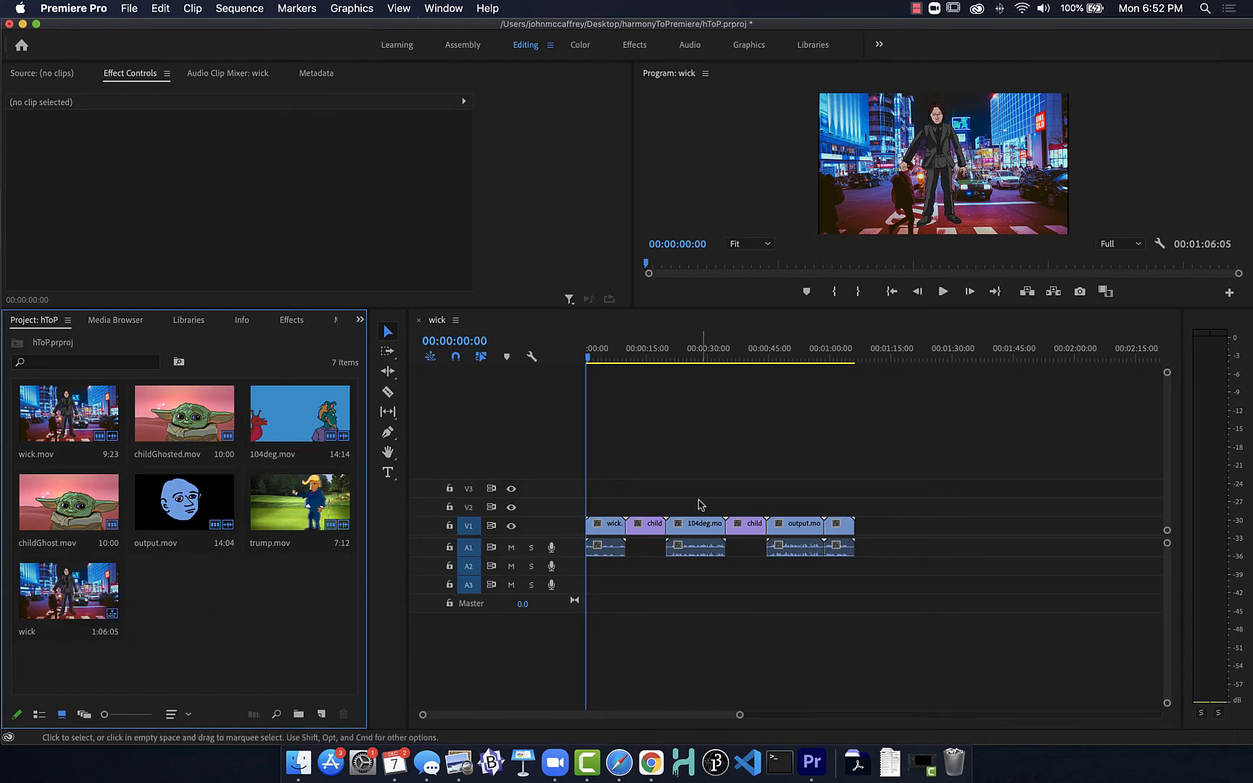
Step: Scrub through the wick sequence and delete all of its clips
left_click_drag(588, 363, 813, 362)
left_click_drag(628, 350, 366, 342)
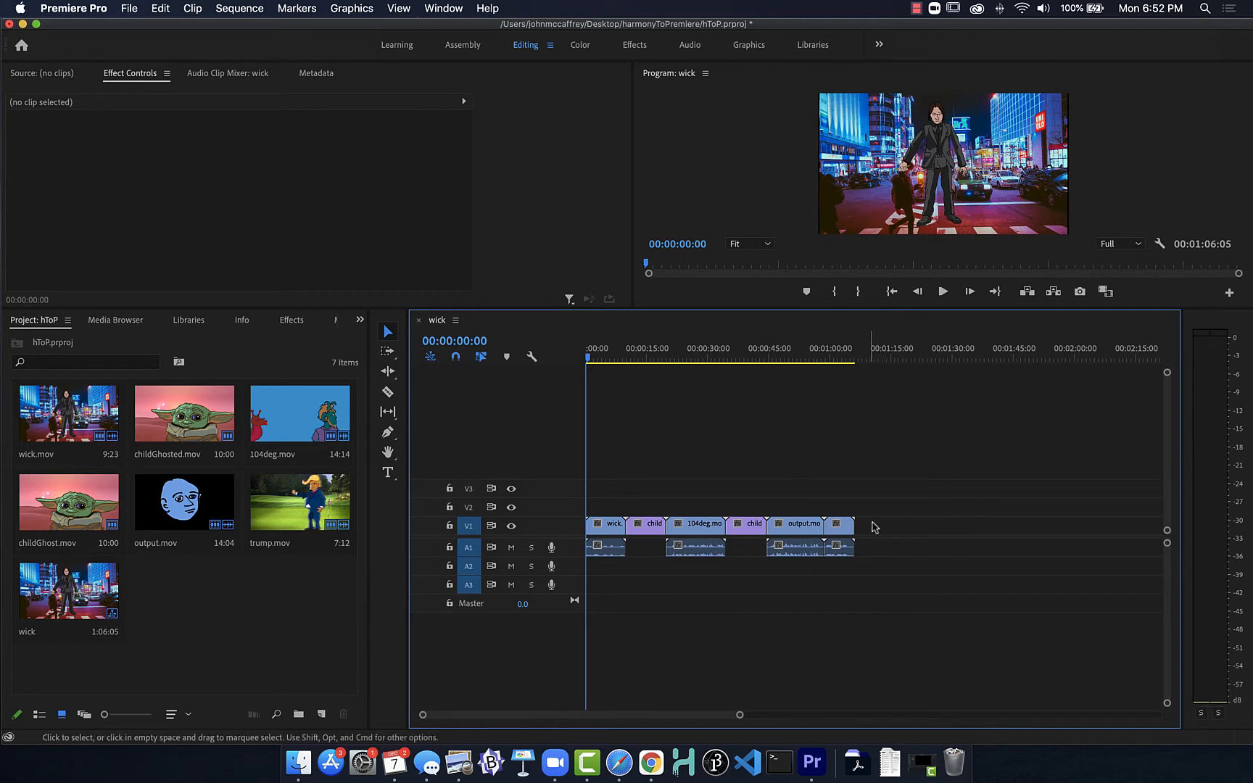
left_click_drag(872, 527, 583, 530)
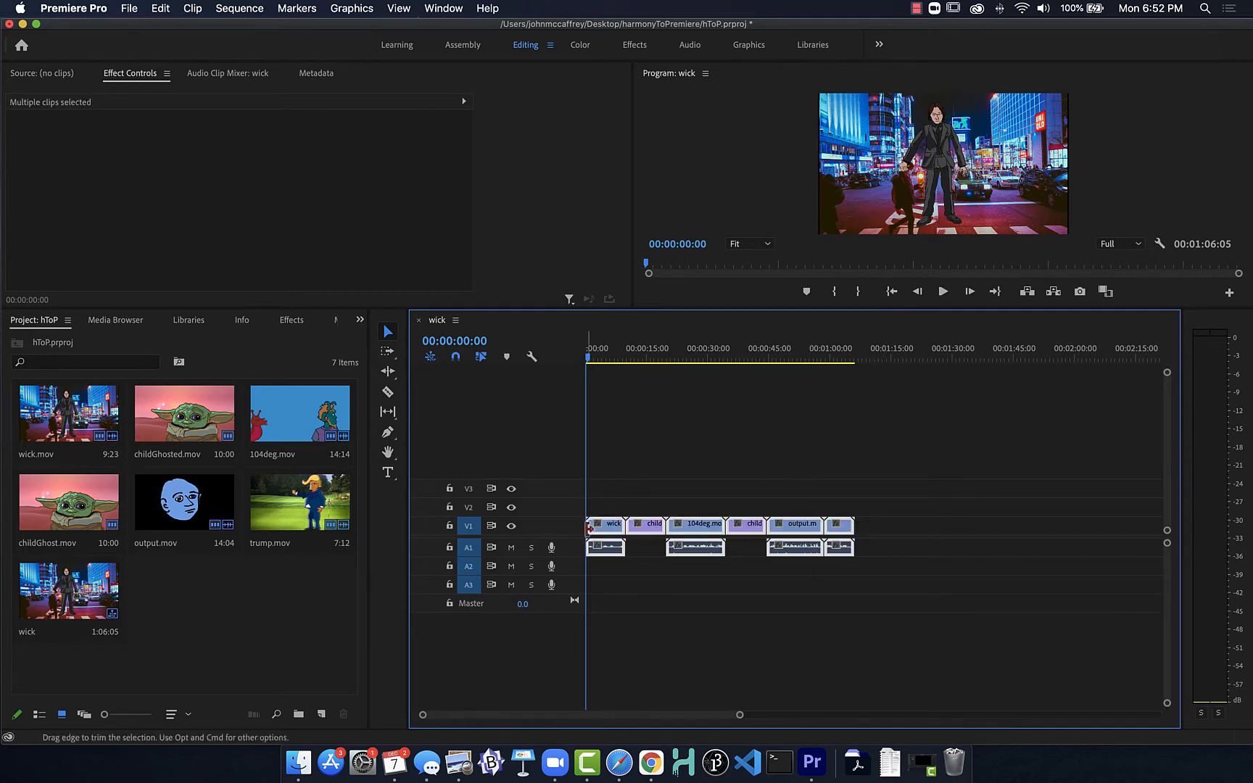
key("Delete")
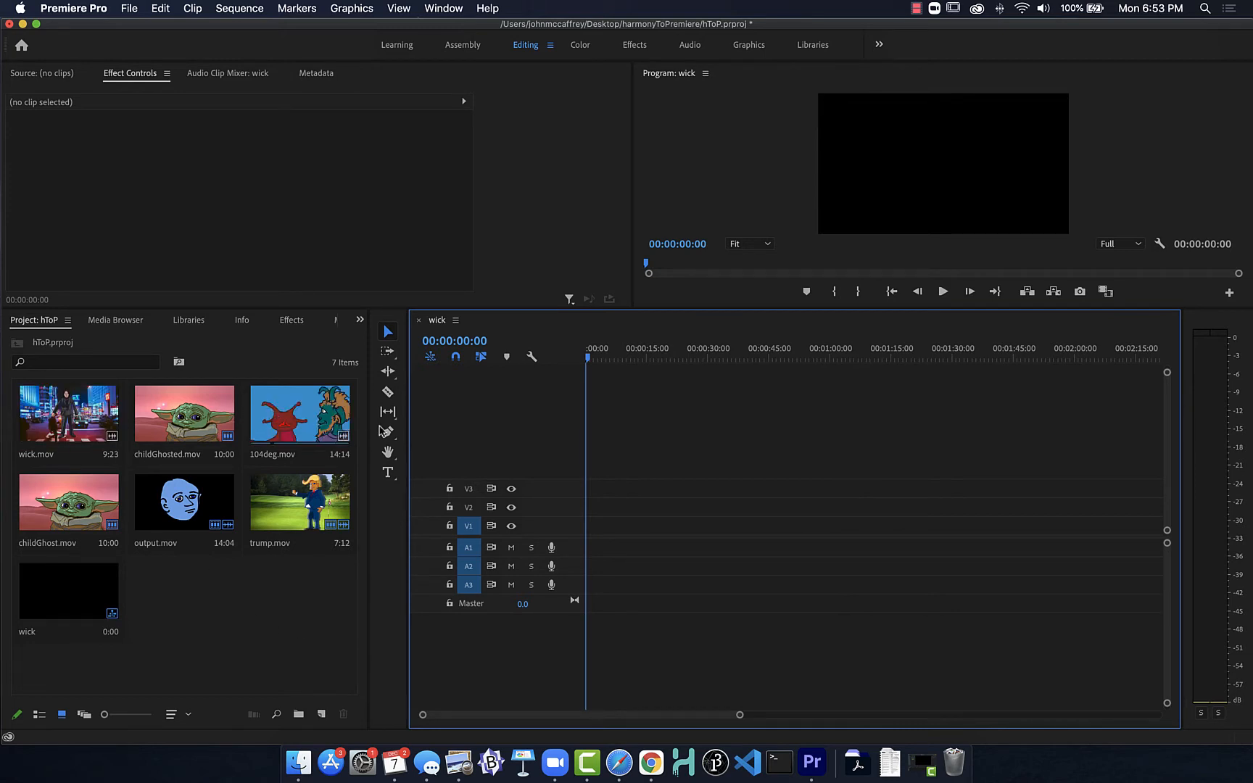
Step: Place 104deg.mov, wick.mov, output.mov, childGhosted.mov and childGhost.mov back to back on V1 from the start of the sequence
left_click_drag(286, 417, 584, 538)
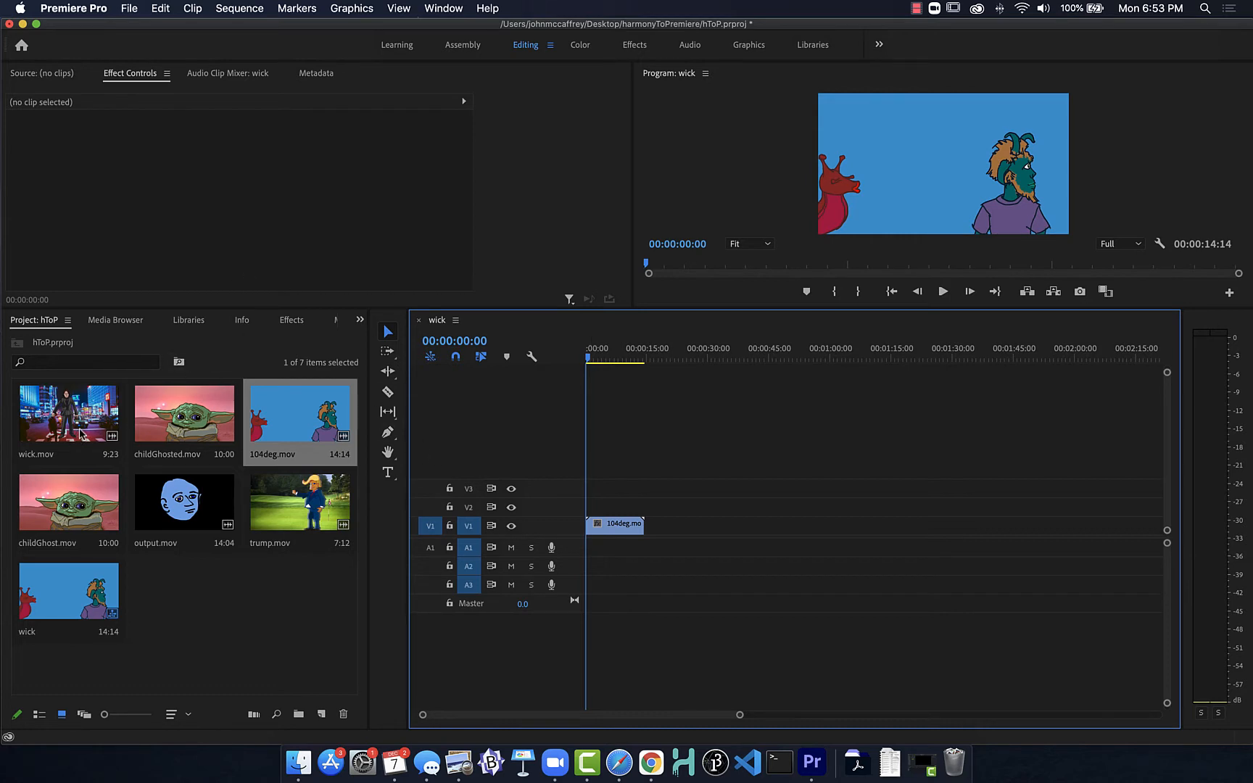
left_click_drag(82, 434, 638, 532)
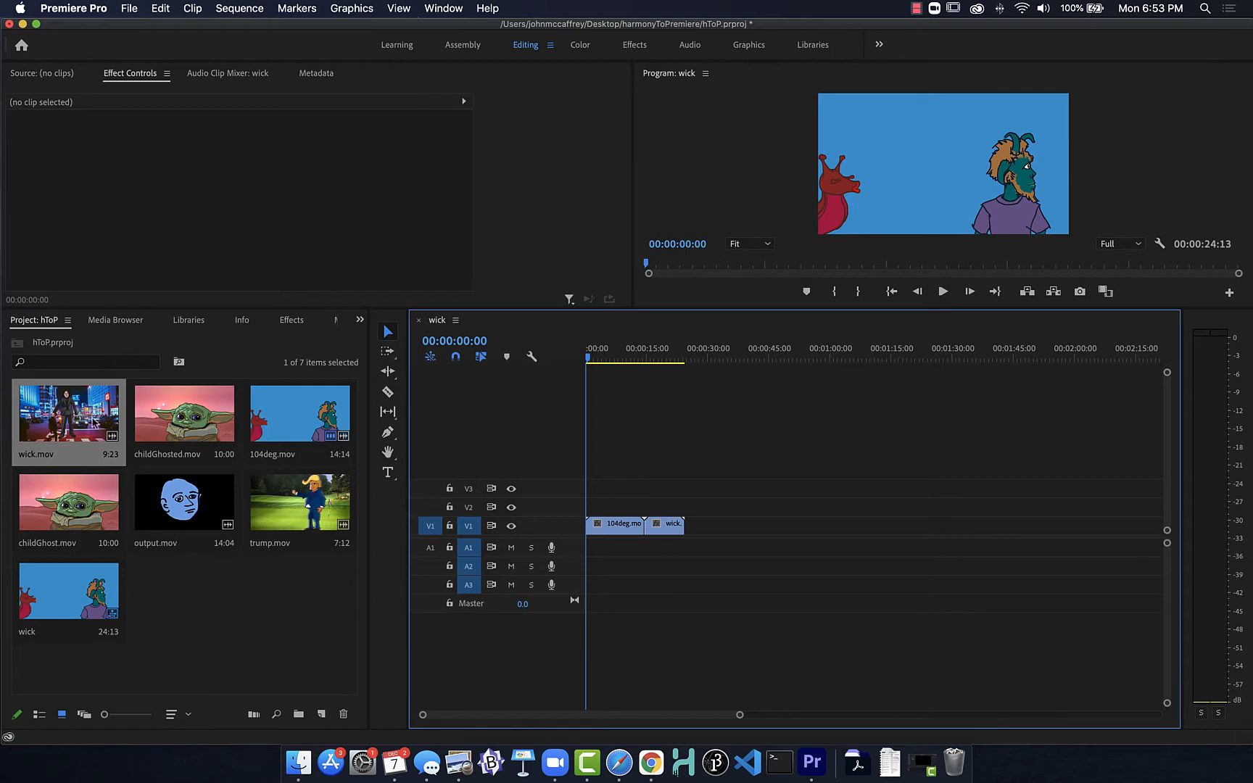
left_click(139, 506)
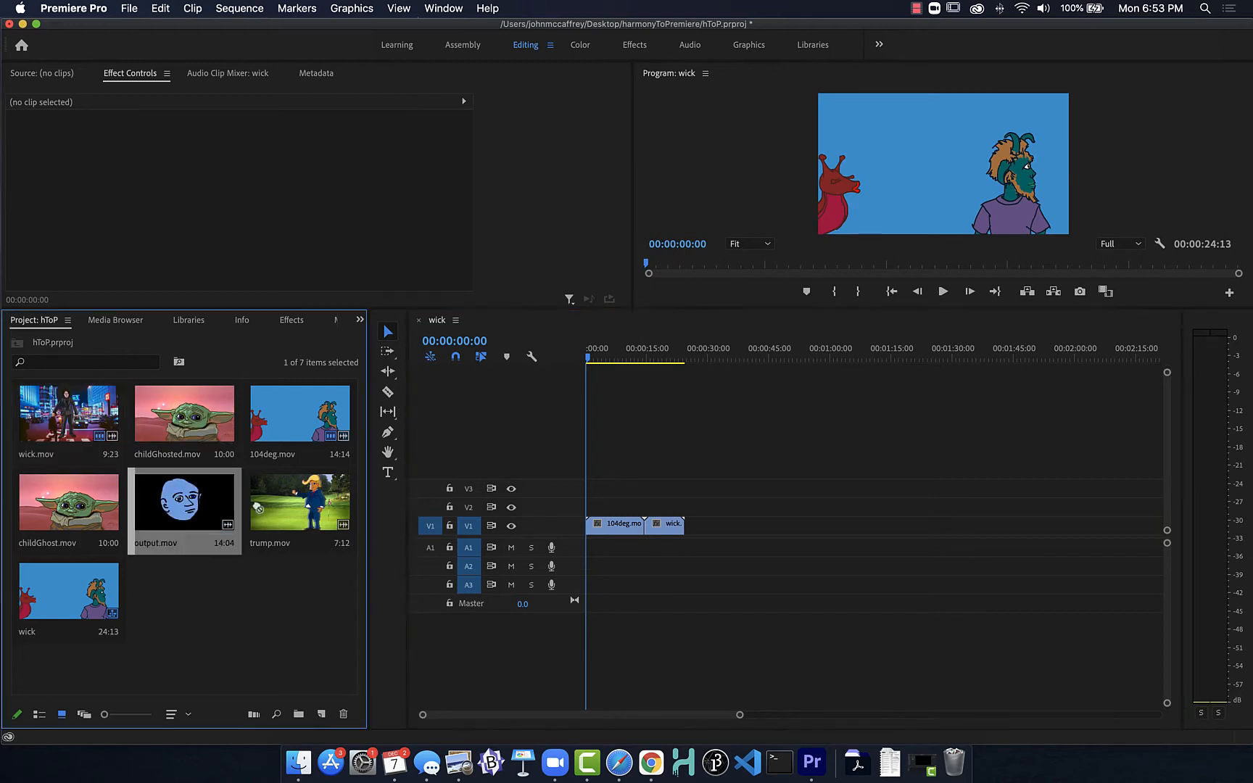
left_click_drag(181, 500, 698, 538)
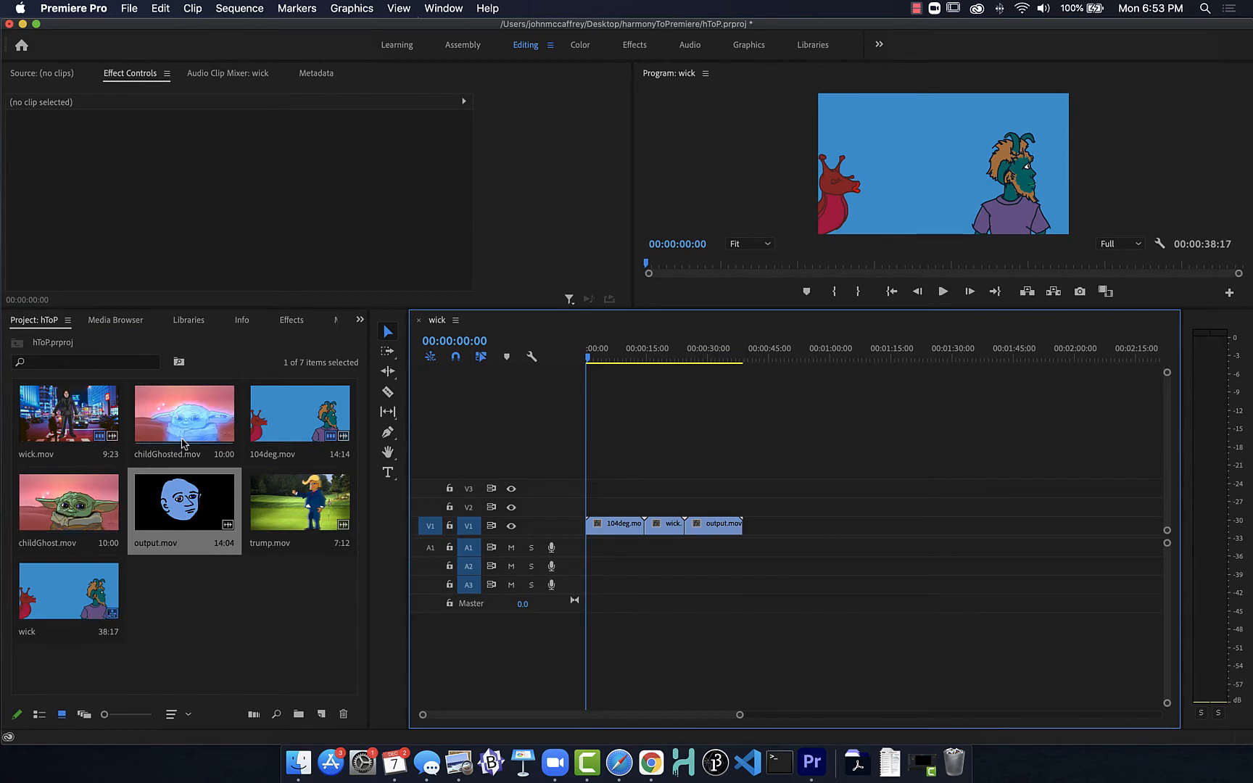
left_click_drag(184, 417, 739, 538)
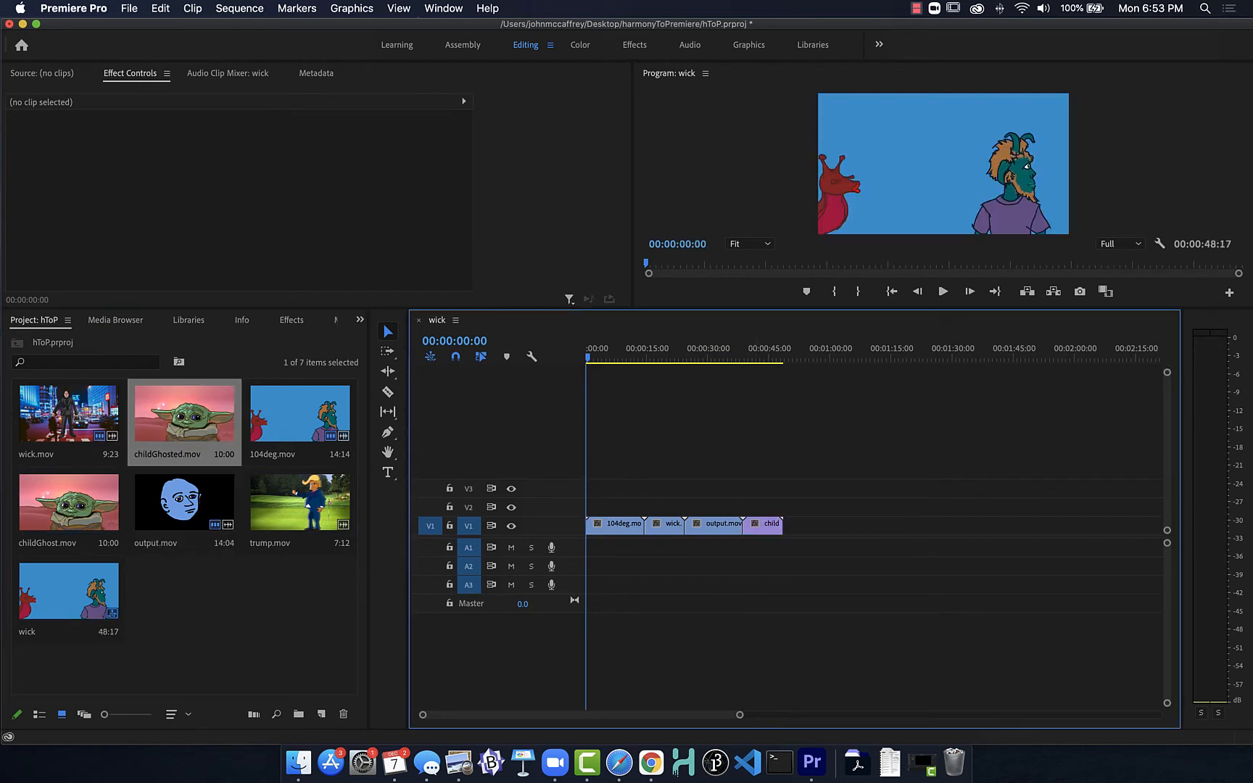
left_click_drag(69, 508, 784, 537)
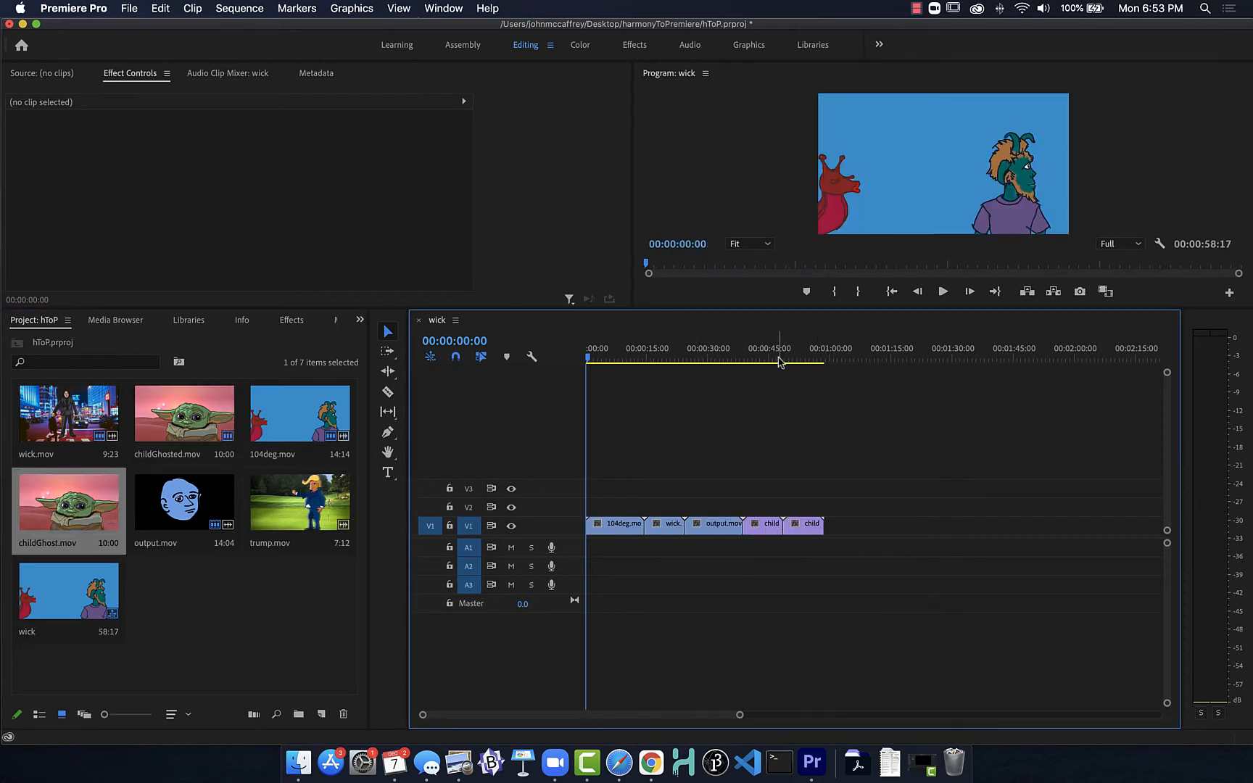
Step: Move childGhosted.mov after childGhost.mov on V1 and append trump.mov at the end
mouse_move(789, 360)
left_mouse_down()
mouse_move(816, 359)
mouse_move(755, 360)
mouse_move(781, 360)
left_mouse_up()
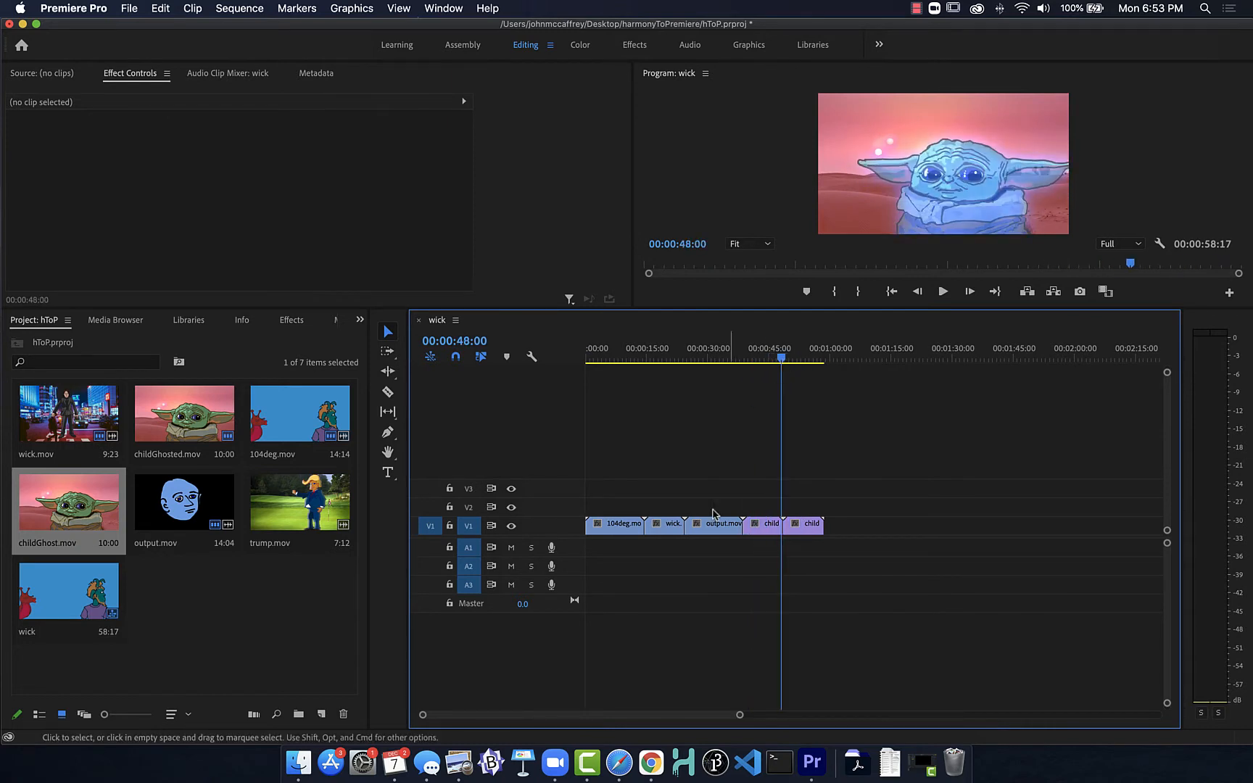
left_click_drag(760, 525, 811, 533)
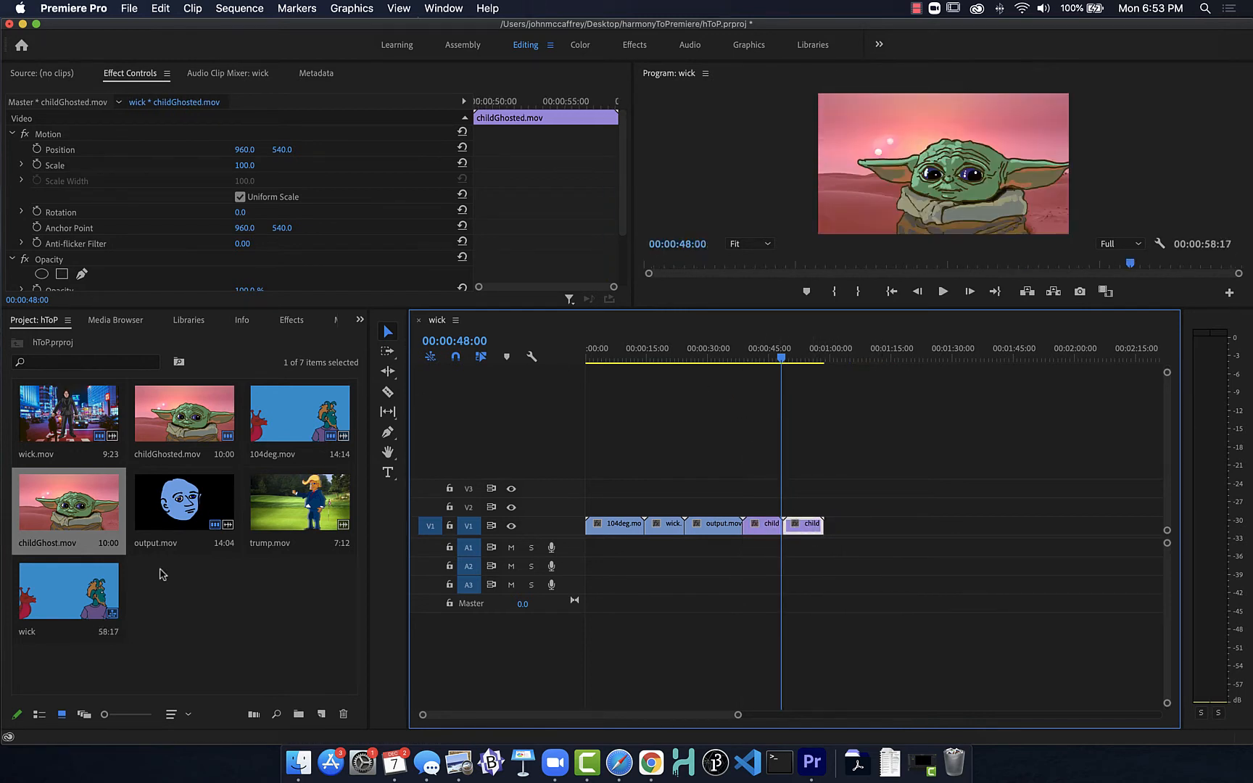
left_click_drag(278, 501, 830, 531)
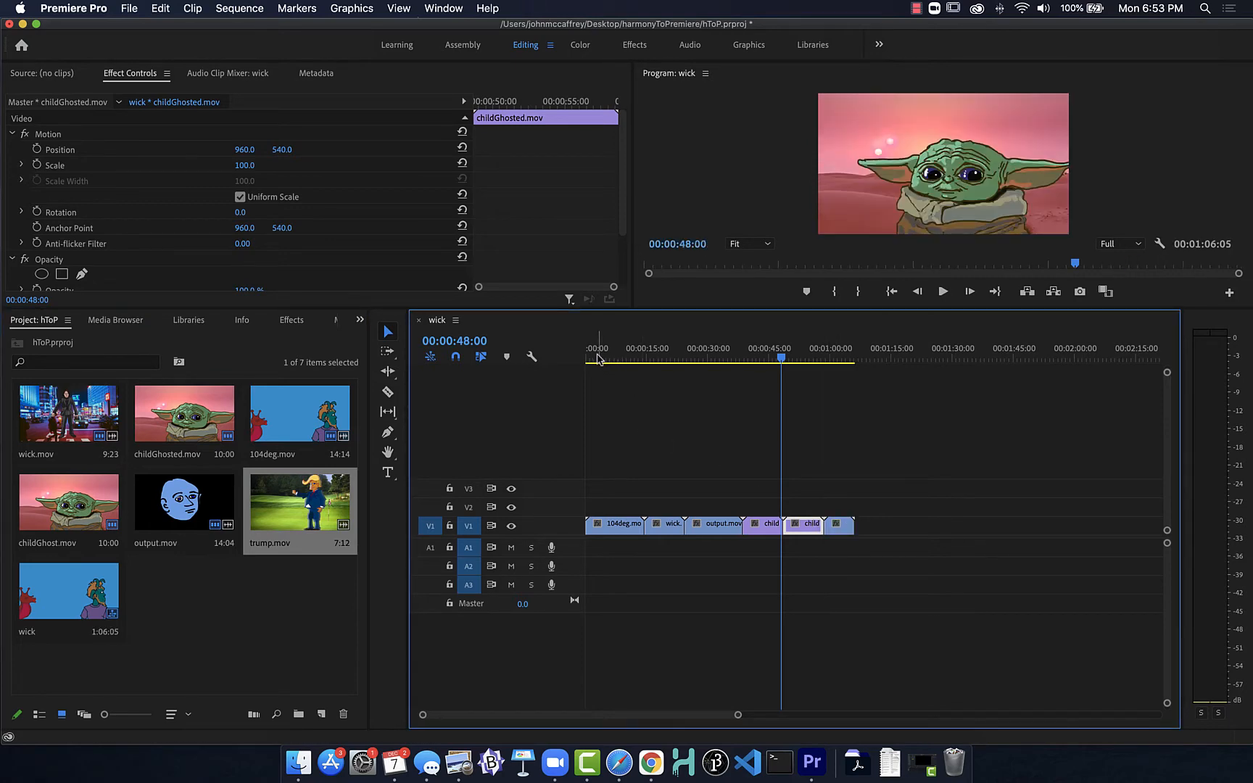
Step: Play the rebuilt sequence from its start to check picture and sound
left_click_drag(596, 358, 559, 357)
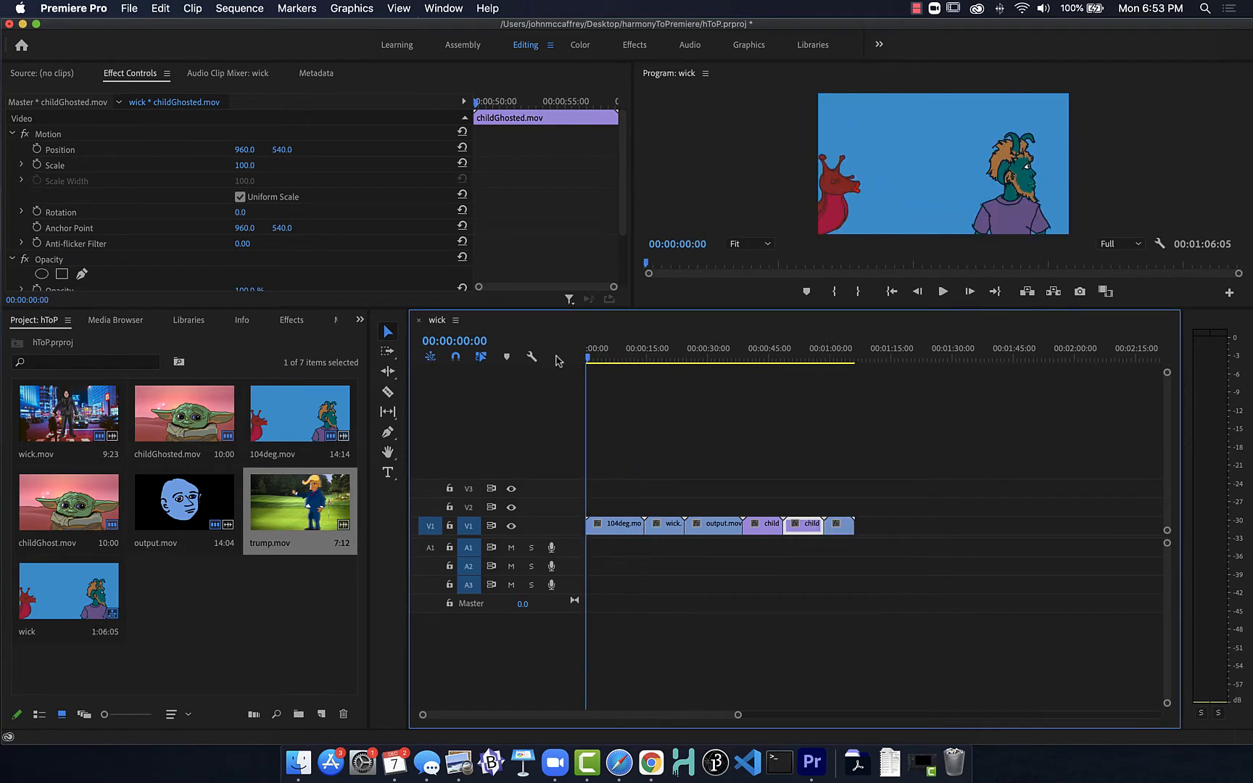
key("space")
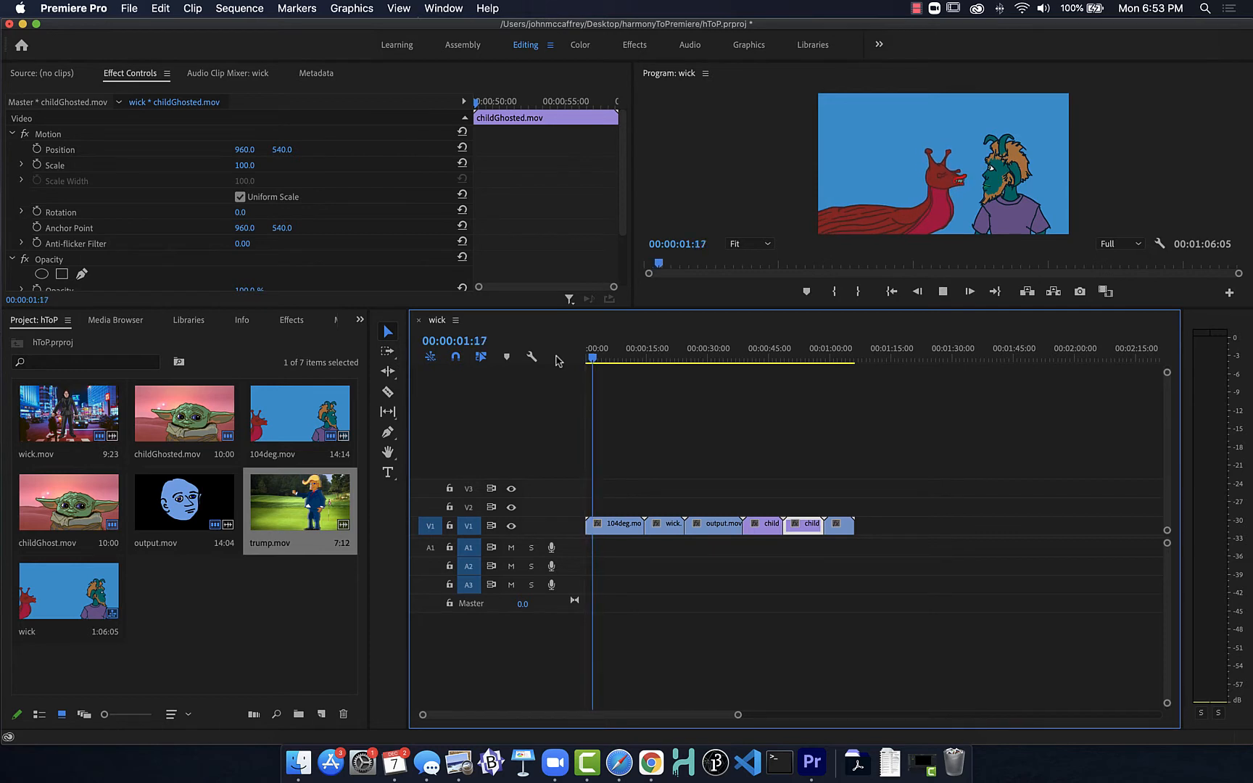
key("space")
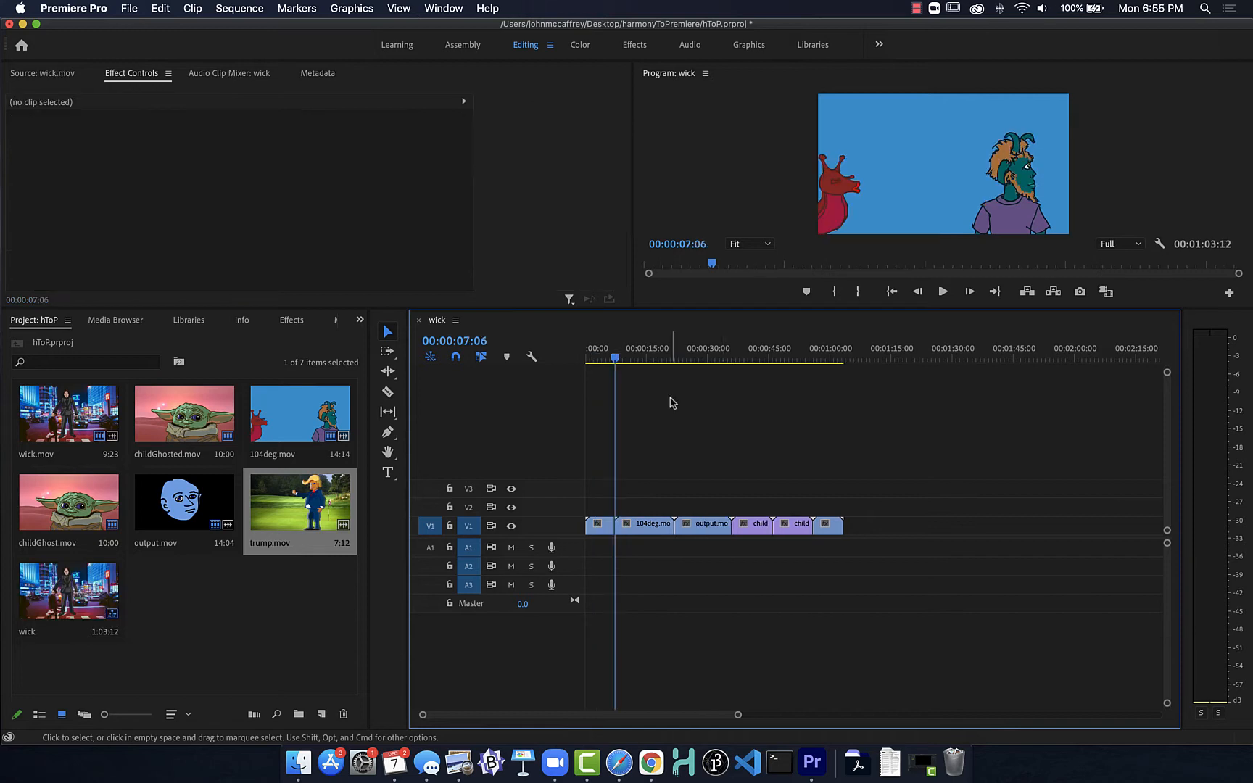
Step: Enable source patching to audio track A1 and delete all clips from the wick sequence again
left_click(431, 551)
left_click_drag(876, 525, 591, 529)
key("Delete")
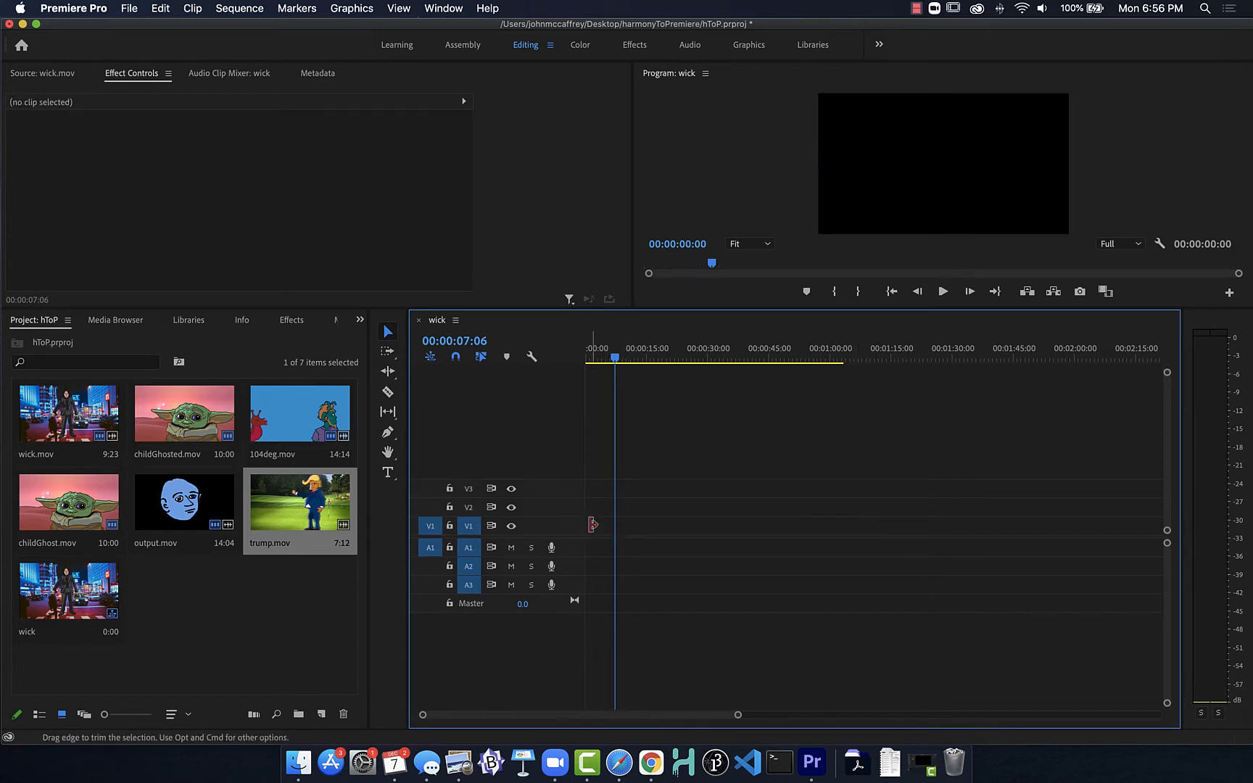
Step: Place wick.mov followed by 104deg.mov with their audio on V1 and A1, and play across the cut between them
left_click_drag(69, 413, 599, 549)
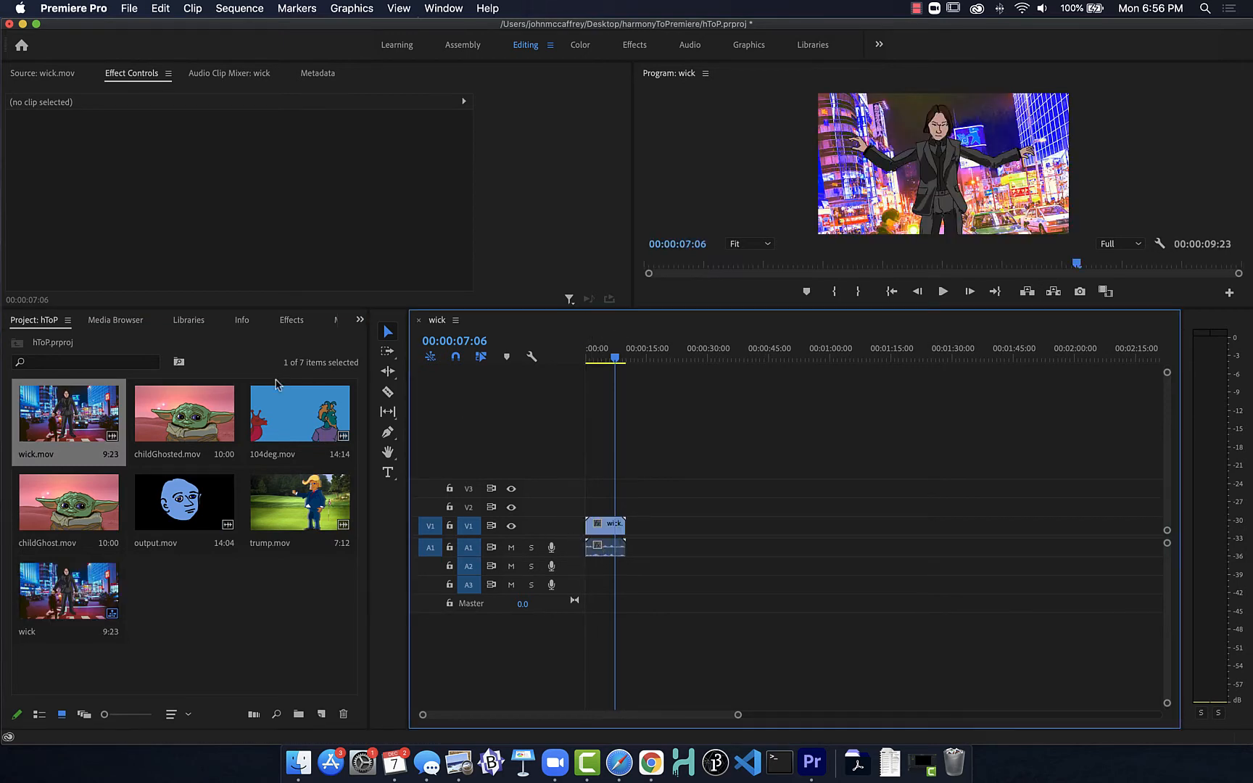
left_click_drag(250, 426, 629, 528)
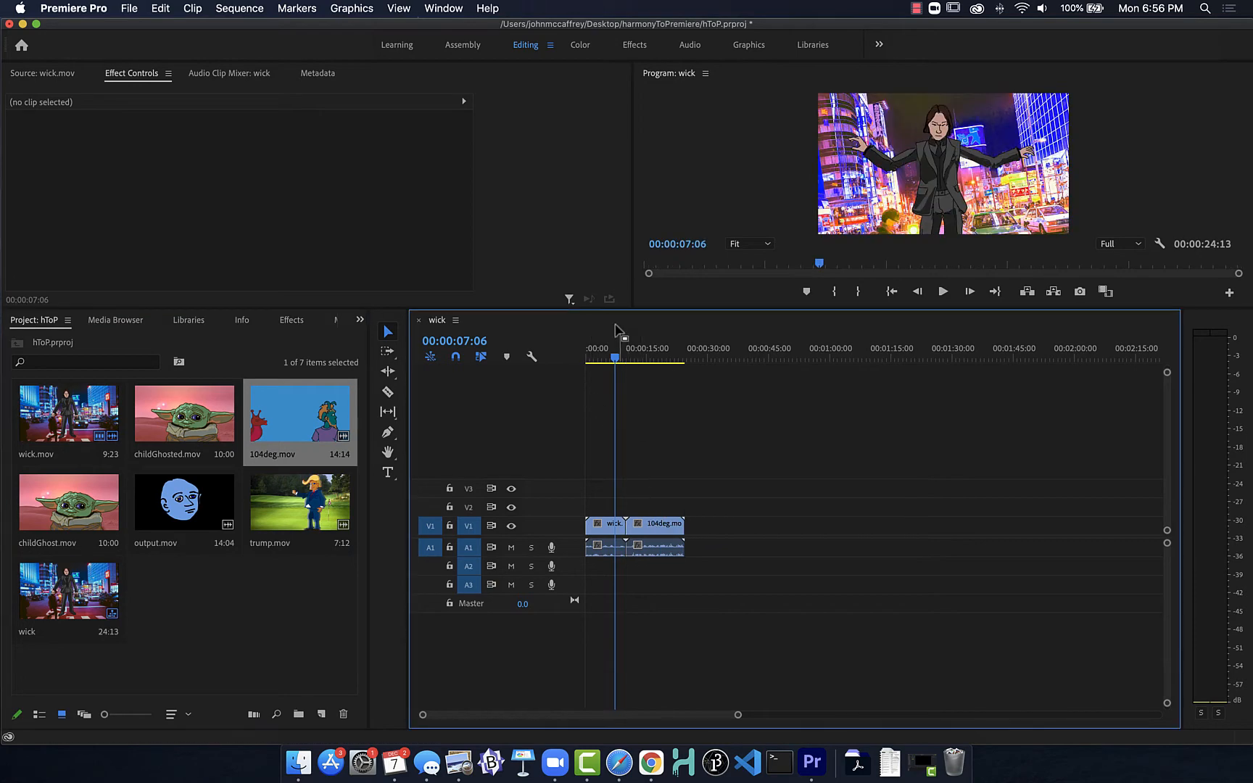
mouse_move(615, 357)
left_mouse_down()
mouse_move(602, 359)
mouse_move(642, 363)
mouse_move(593, 361)
mouse_move(643, 360)
mouse_move(608, 360)
left_mouse_up()
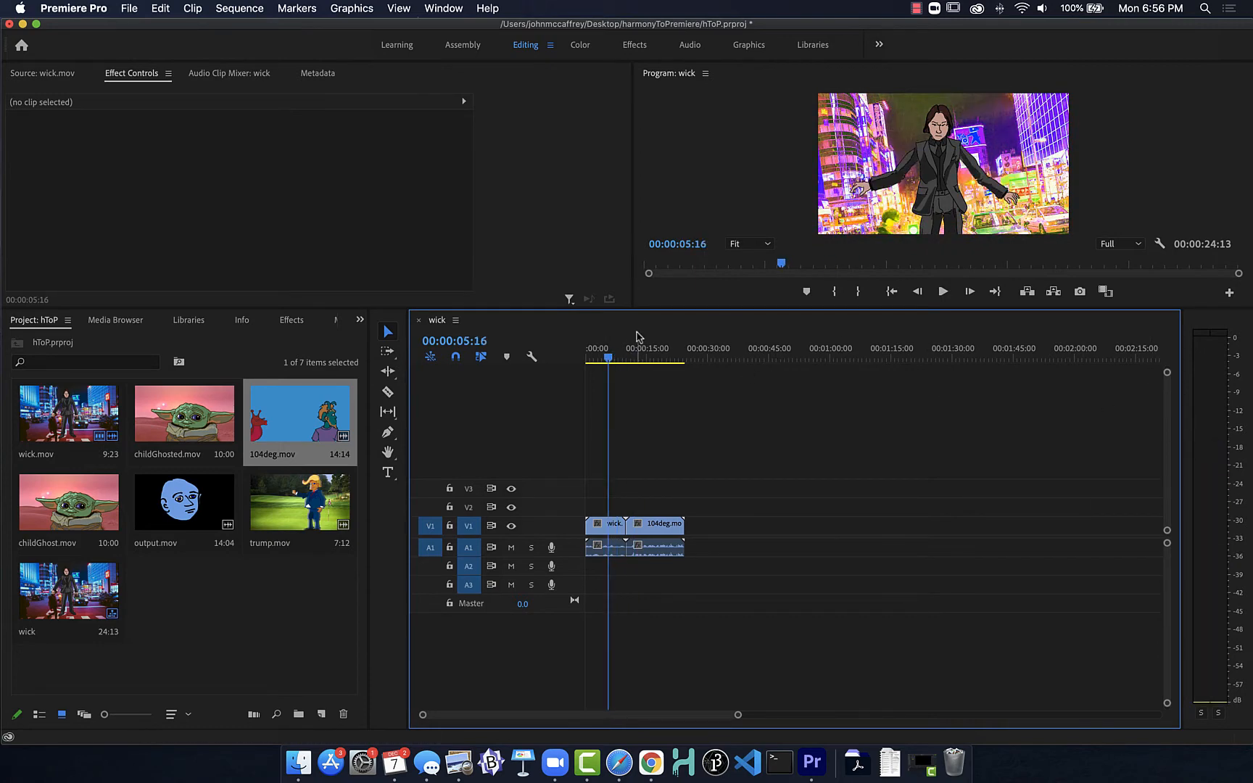
key("space")
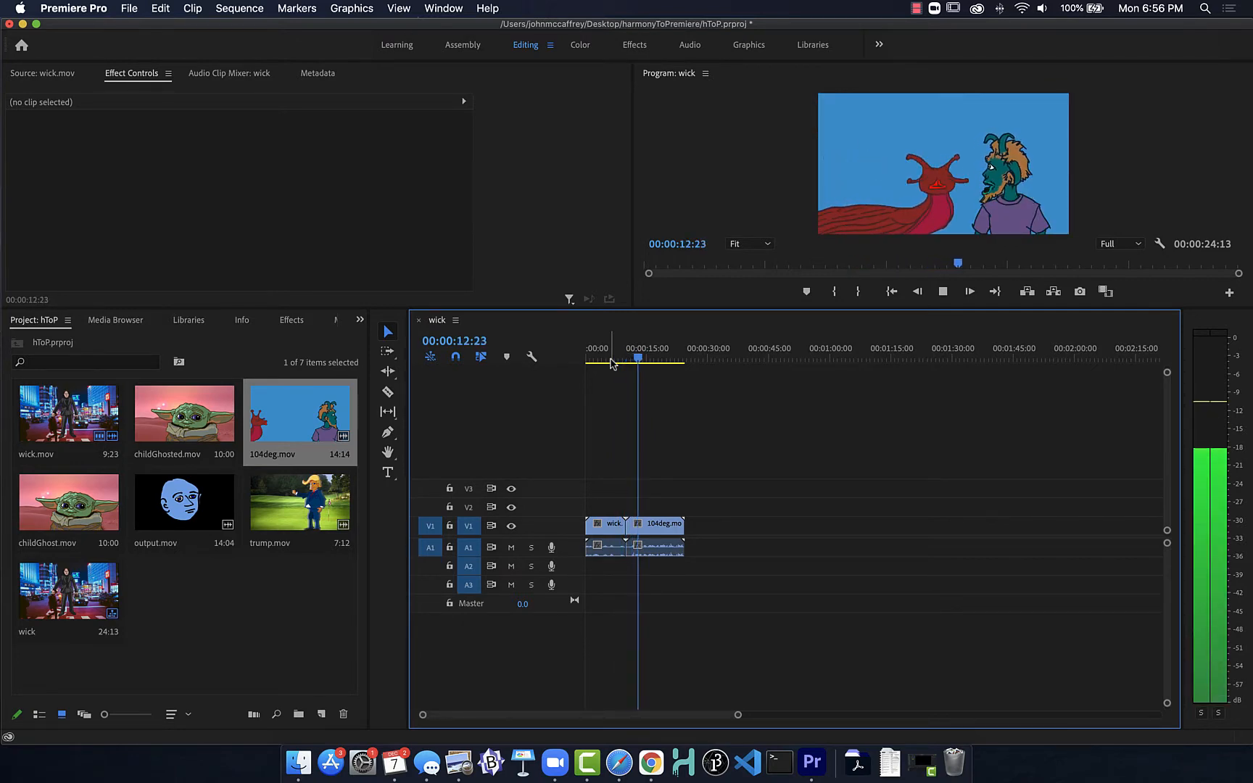
key("space")
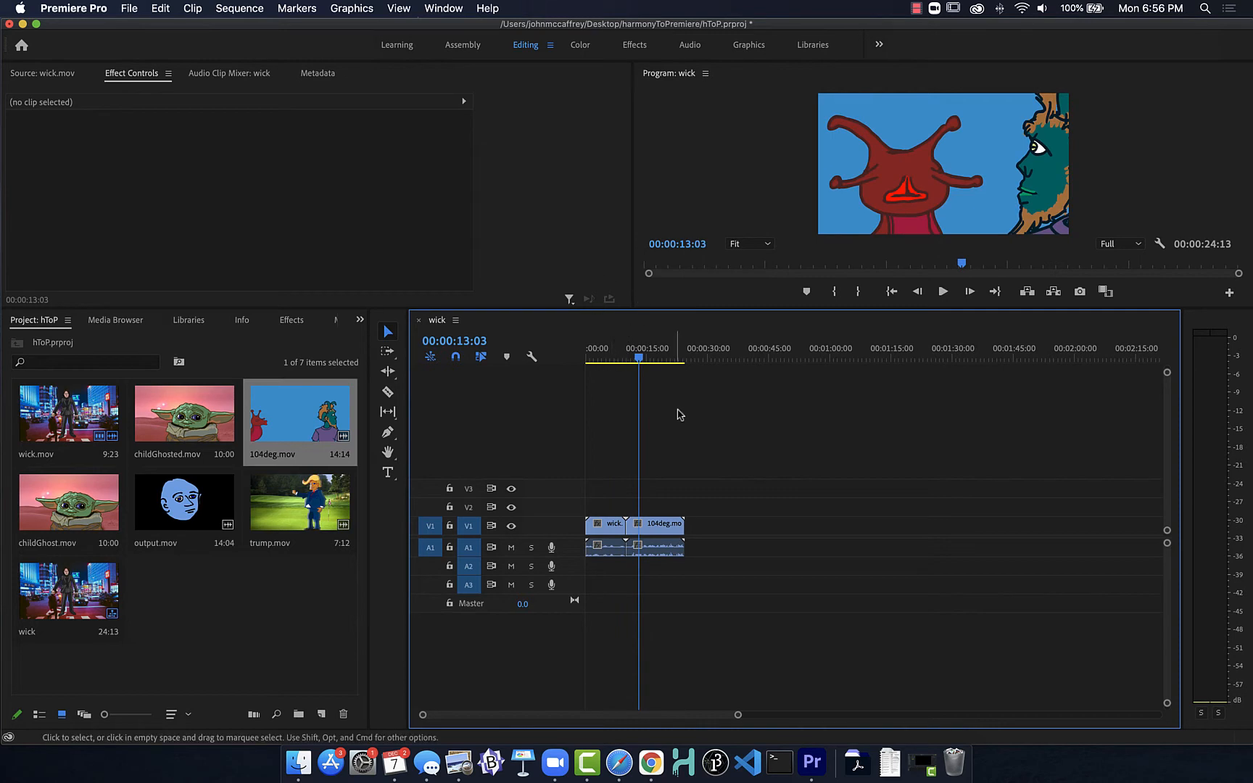
left_click_drag(639, 359, 611, 361)
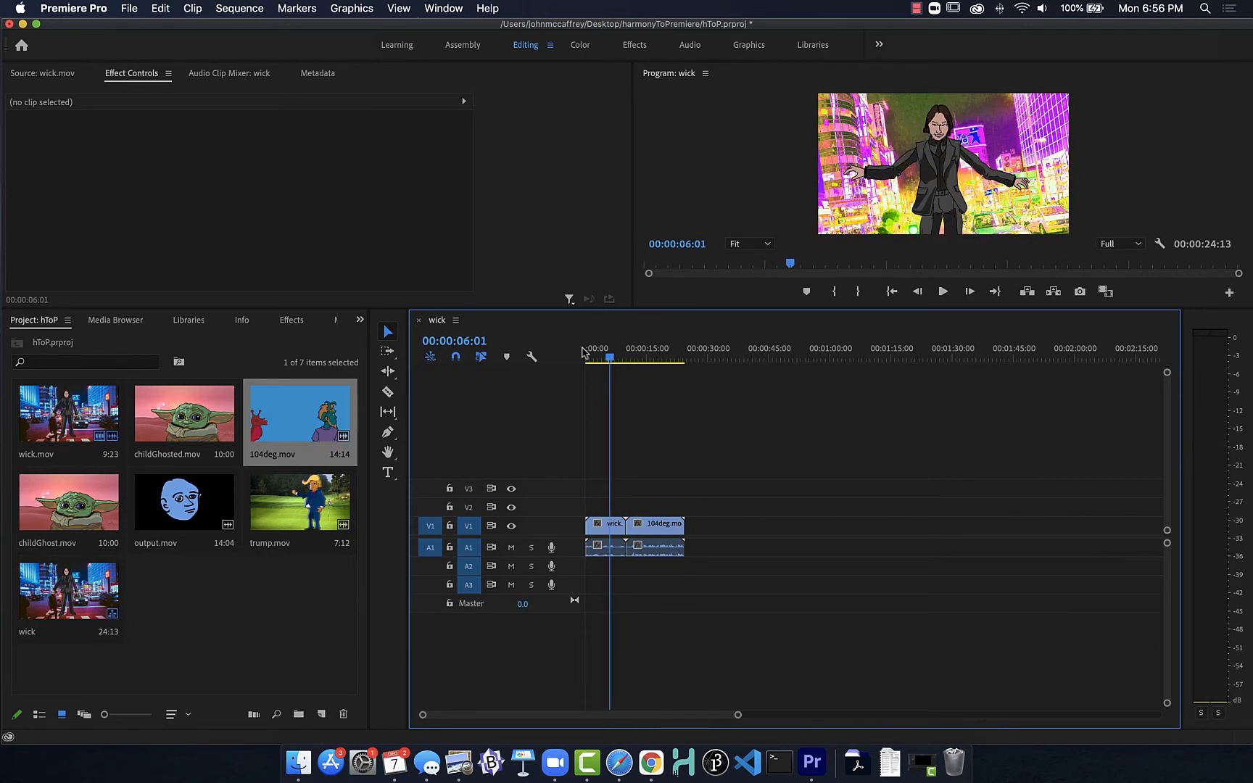
Step: Append childGhost.mov, output.mov, childGhosted.mov and trump.mov end to end after 104deg.mov on V1, with the available audio on A1
left_click(182, 504)
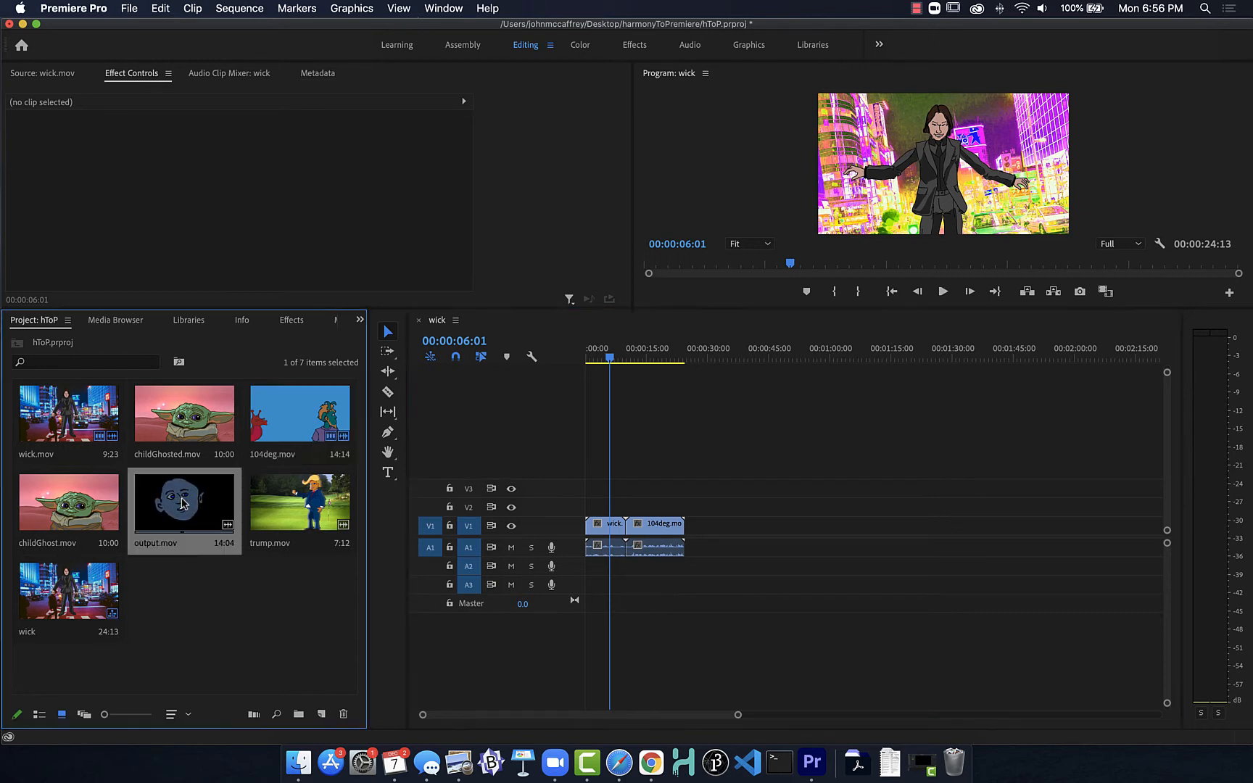
left_click_drag(76, 520, 689, 545)
left_click_drag(182, 506, 725, 542)
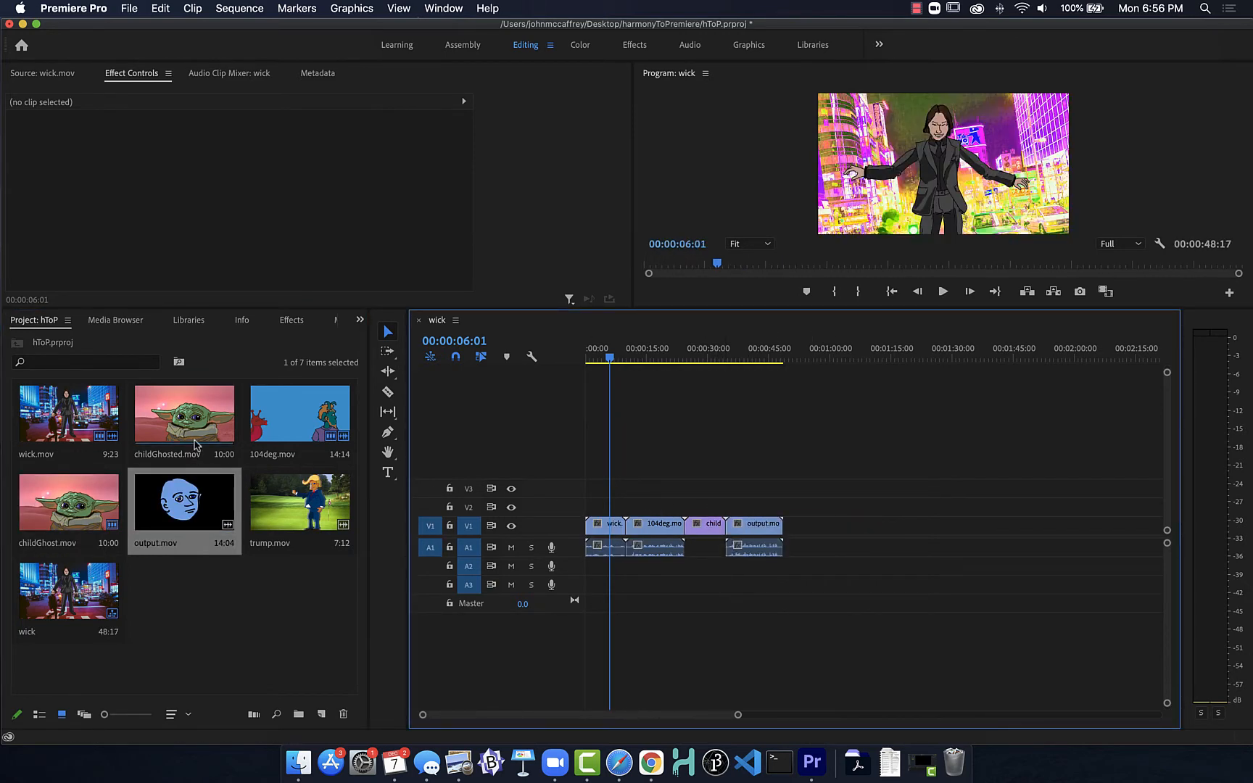
left_click_drag(185, 417, 797, 525)
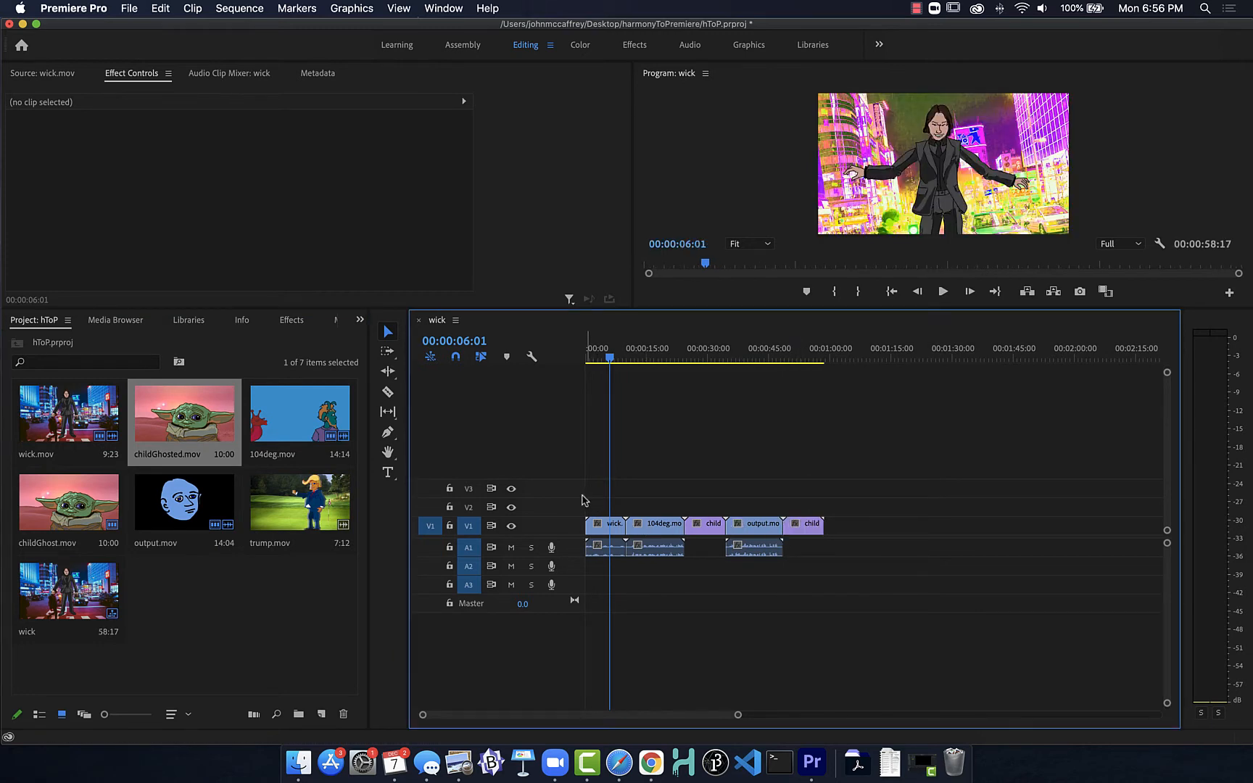
left_click_drag(312, 504, 827, 523)
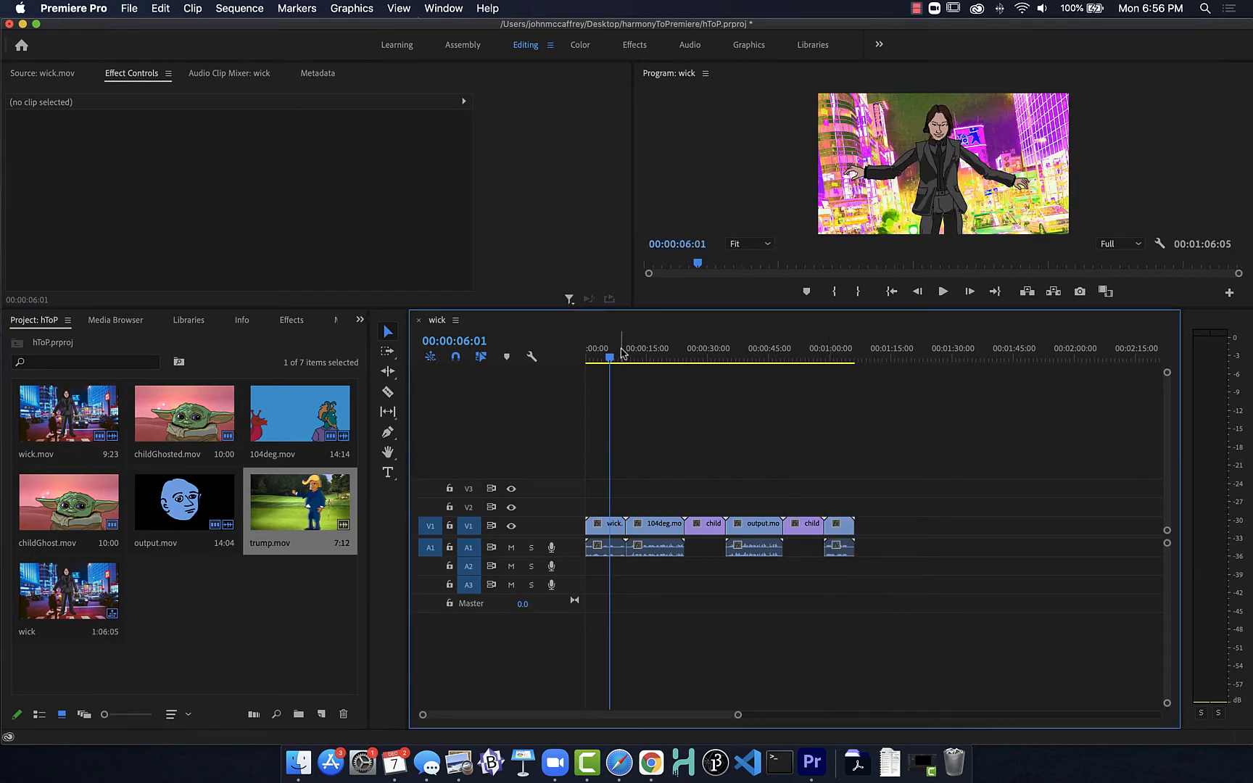
Step: Split 104deg.mov with the Razor tool at 00:00:24:01, just before childGhost.mov
left_click_drag(609, 360, 677, 363)
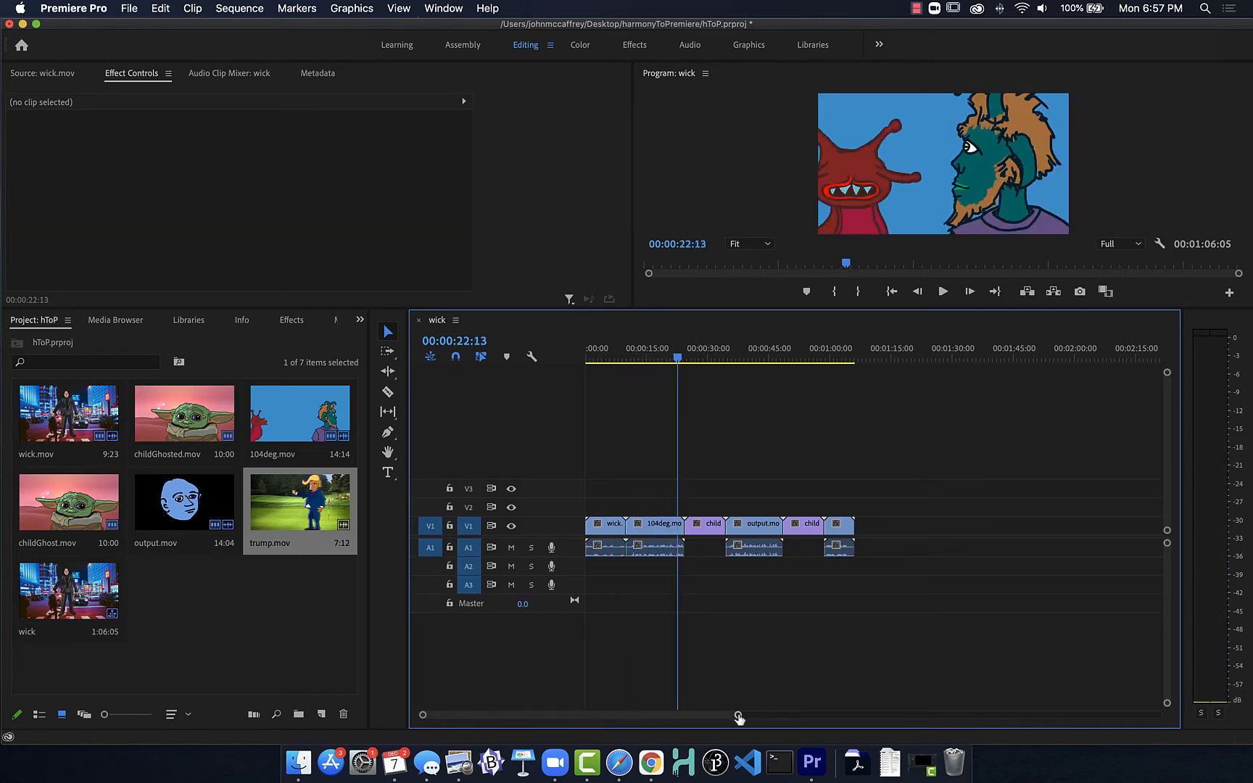
left_click_drag(738, 715, 669, 710)
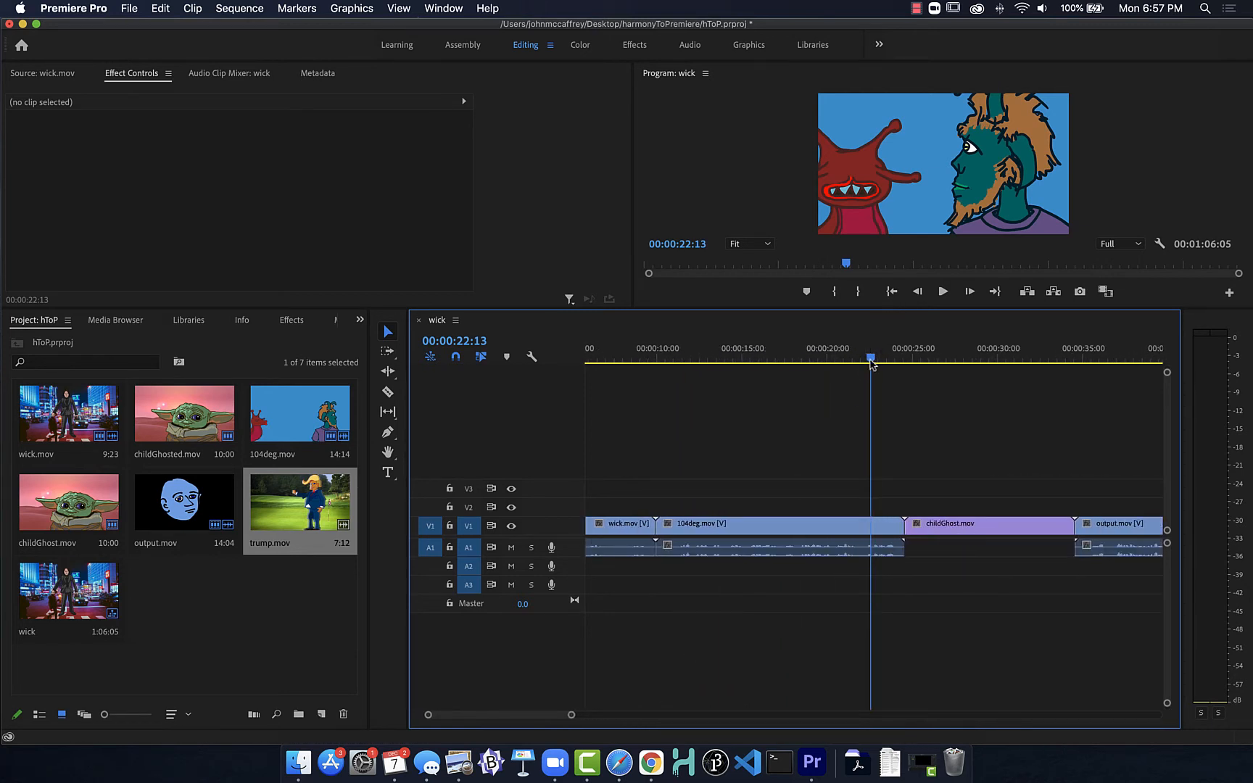
left_click_drag(872, 360, 897, 363)
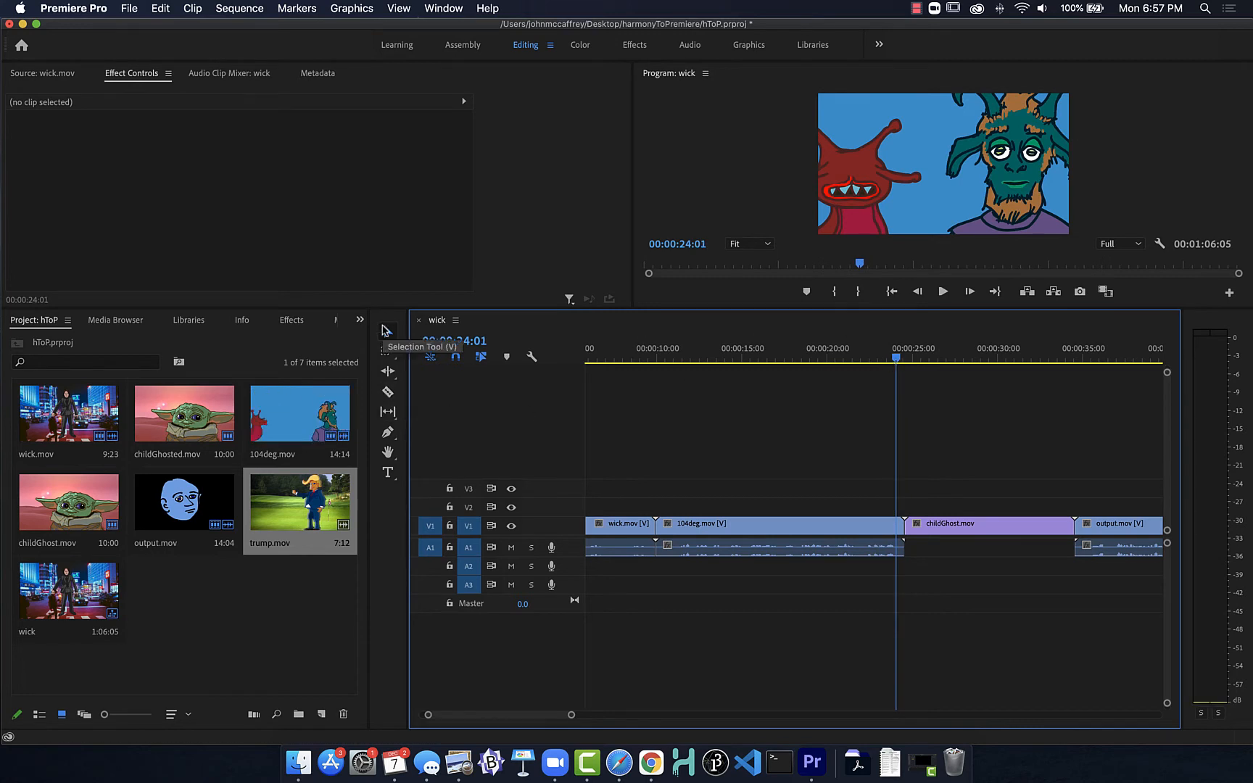
left_click(388, 392)
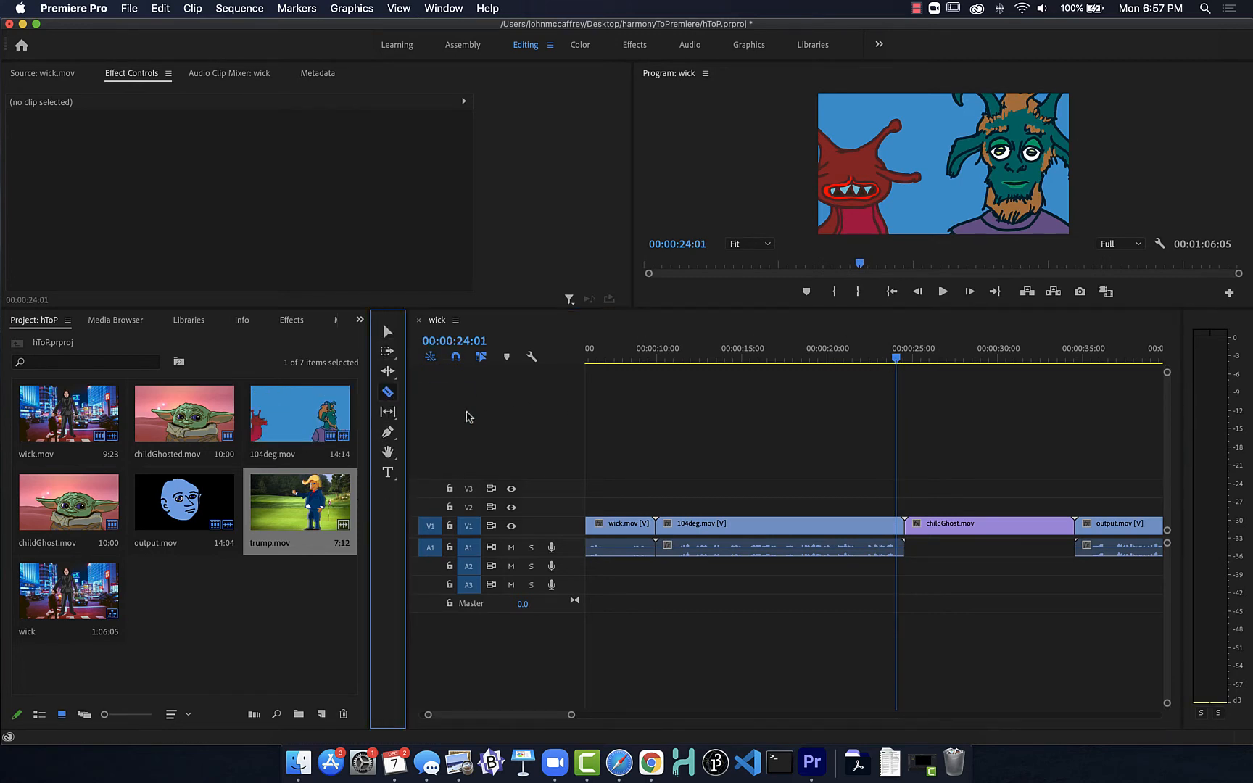
left_click(896, 527)
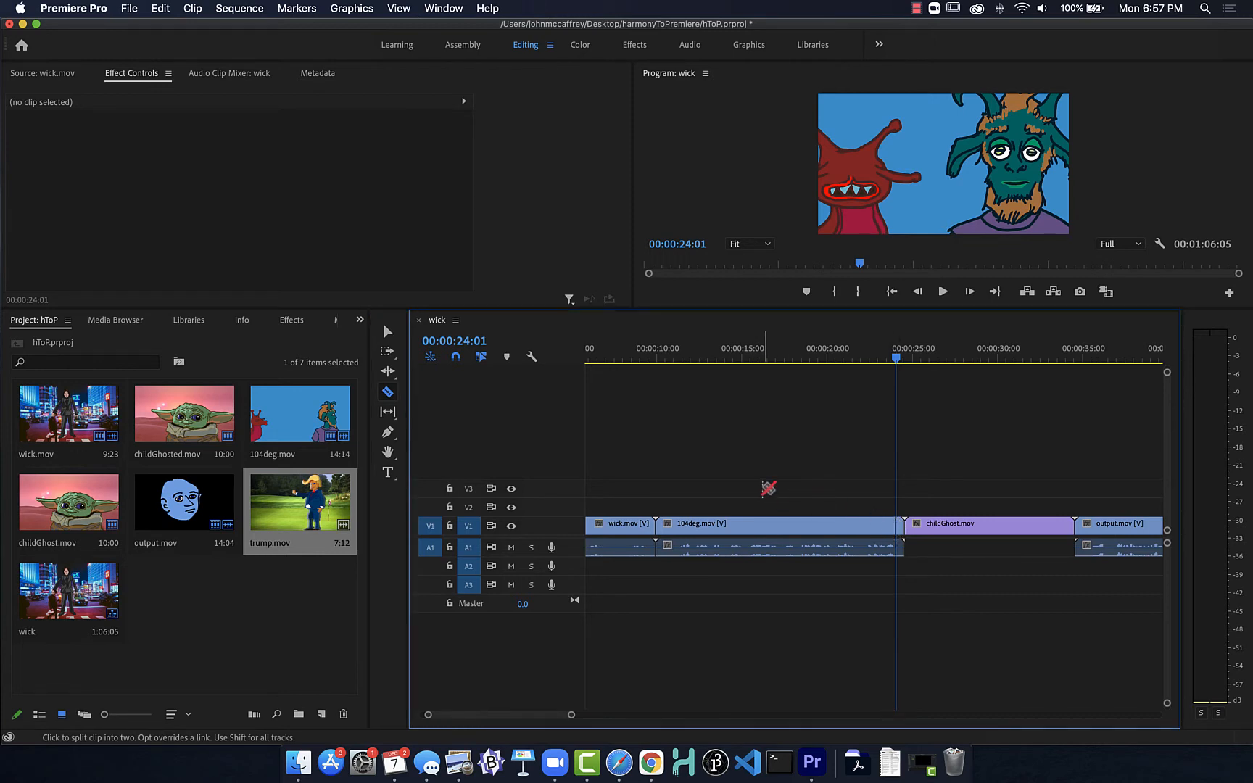
Step: Delete the short end piece of 104deg.mov and the gap it leaves, and undo these deletions together with the split
left_click(388, 333)
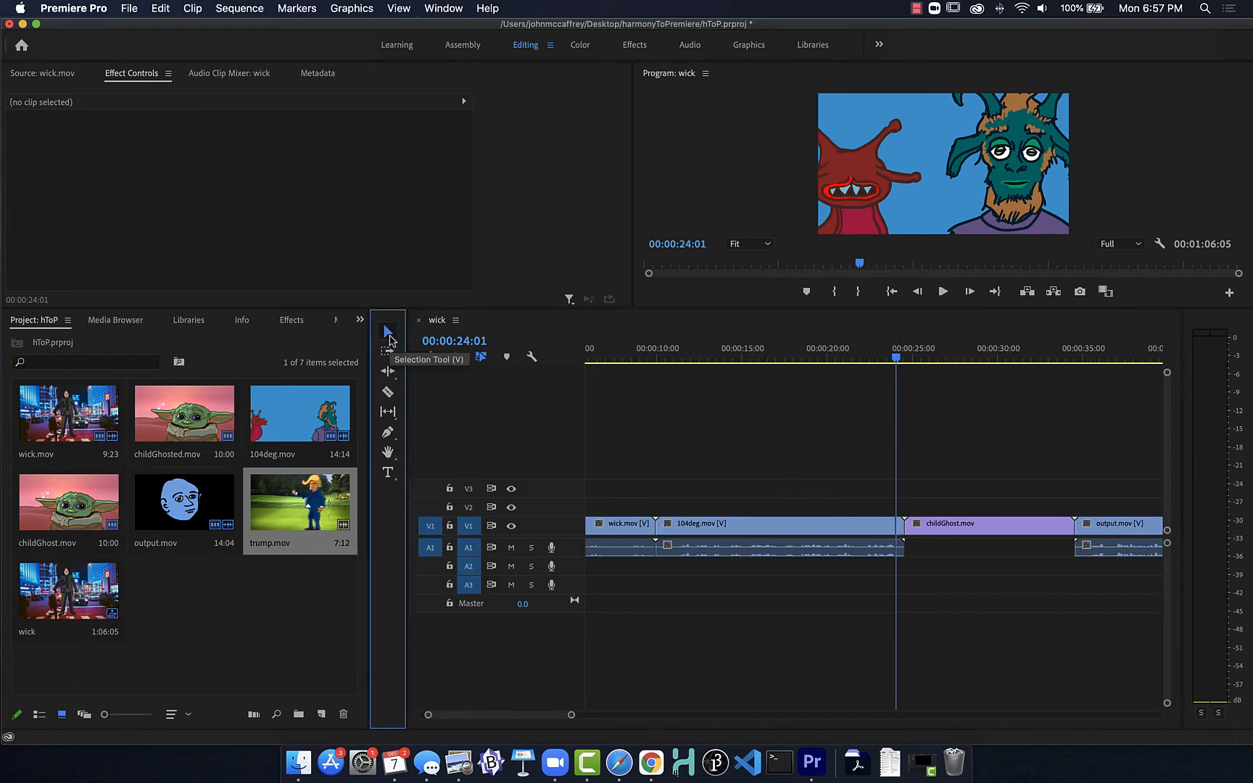
left_click(901, 527)
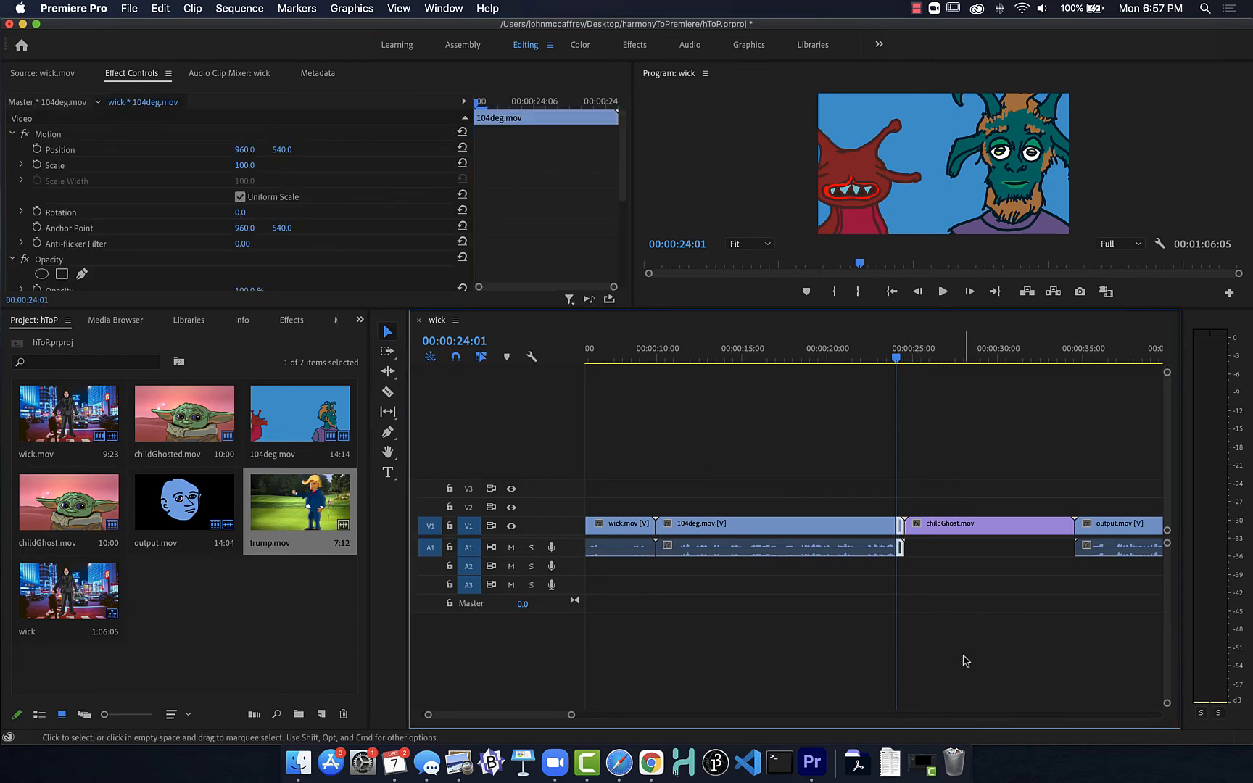
key("Delete")
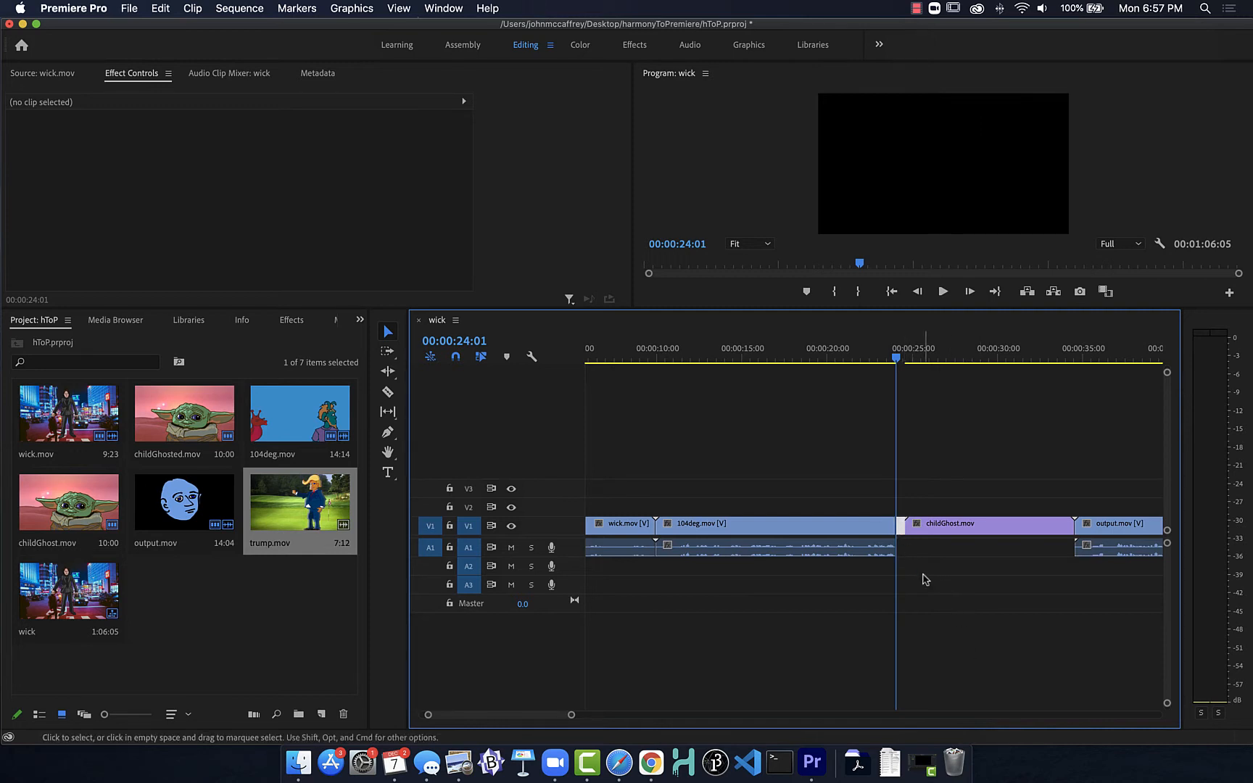
key("Delete")
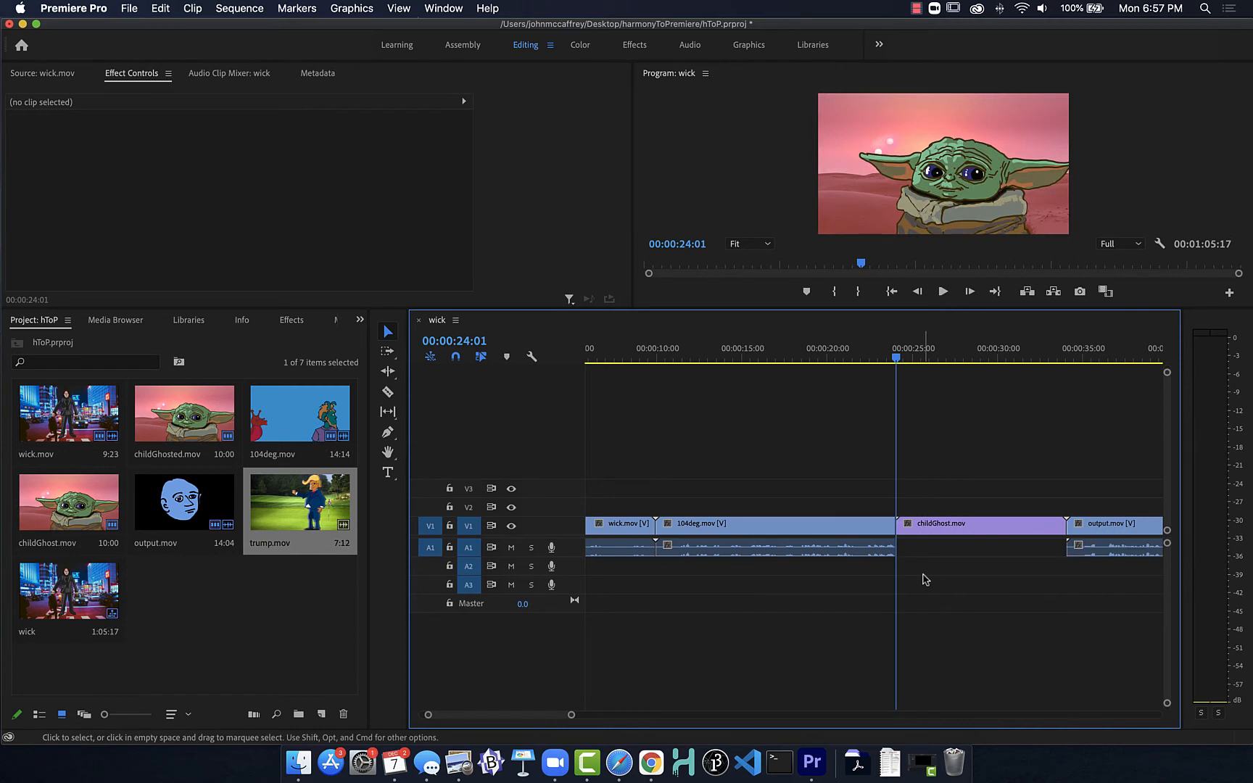
key("super+z")
key("super+z")
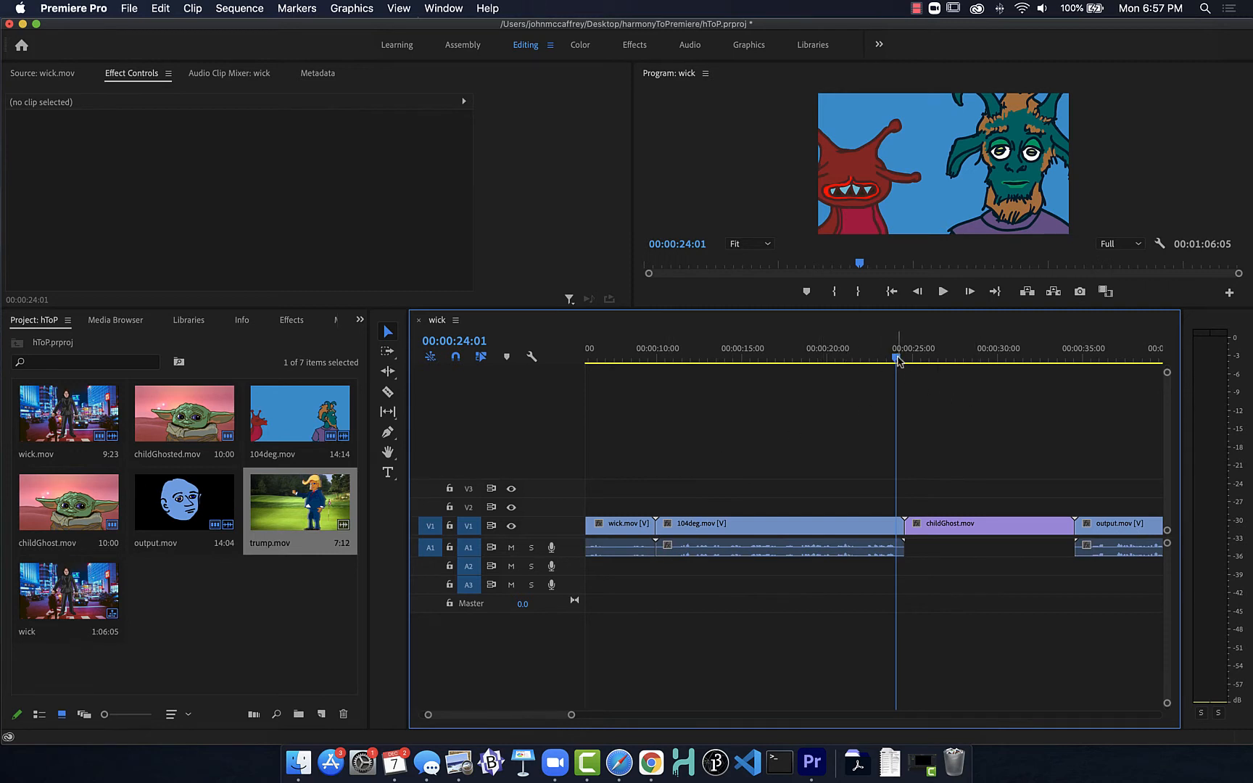
Step: Ripple-trim the start of childGhost.mov to the playhead at 00:00:29:13, and undo the trim
mouse_move(897, 361)
left_mouse_down()
mouse_move(797, 361)
mouse_move(918, 361)
mouse_move(899, 363)
left_mouse_up()
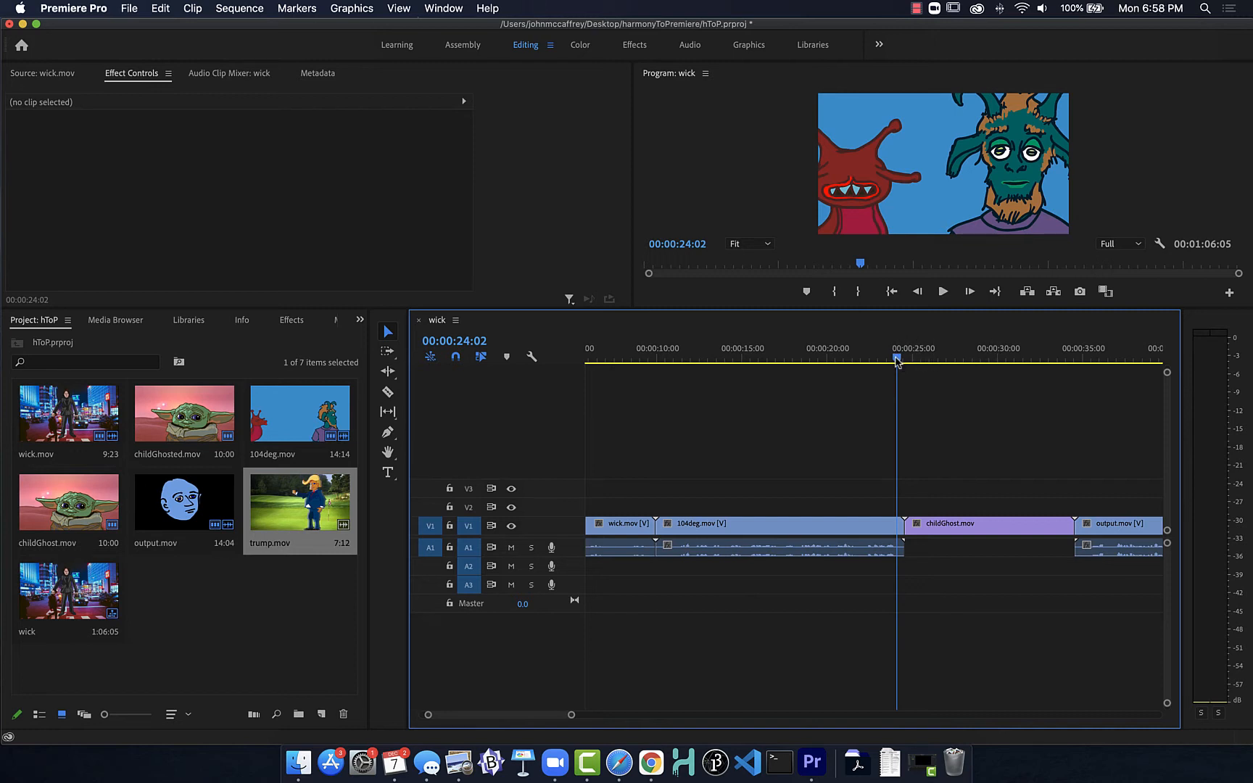
left_click_drag(896, 360, 990, 363)
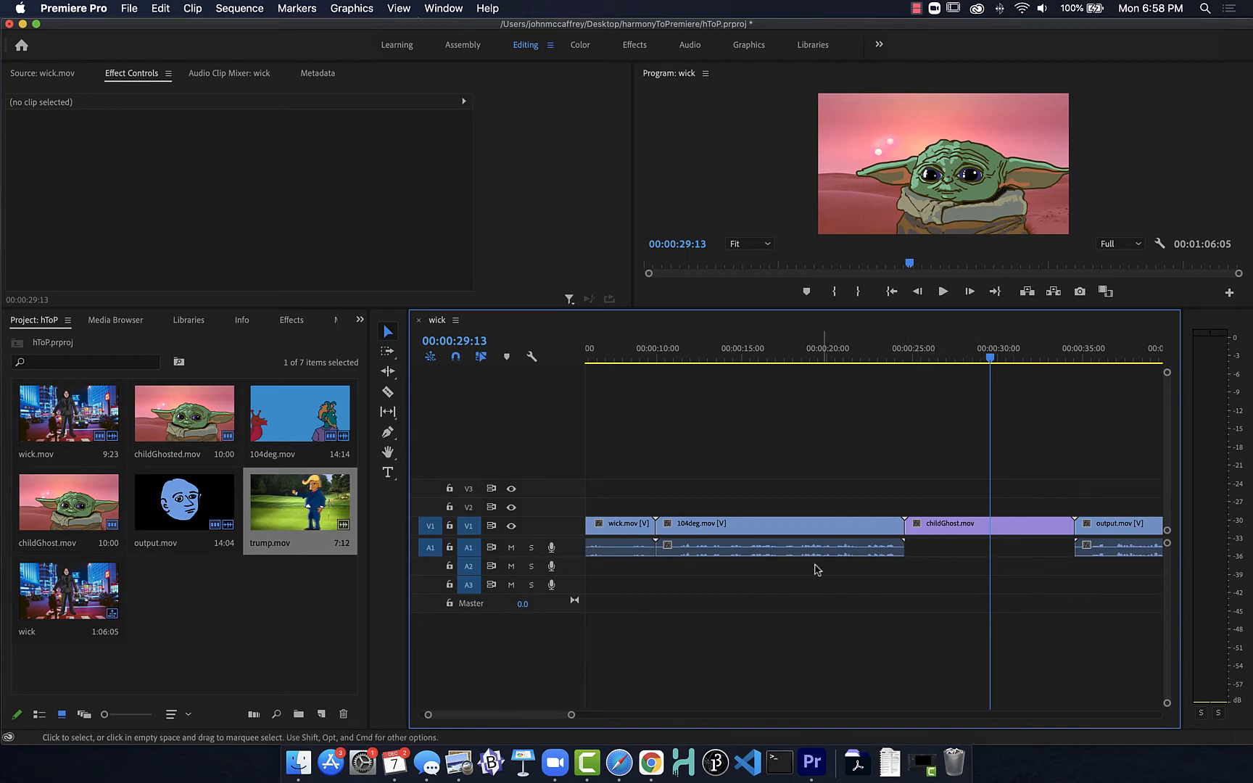
key("w")
key("Up")
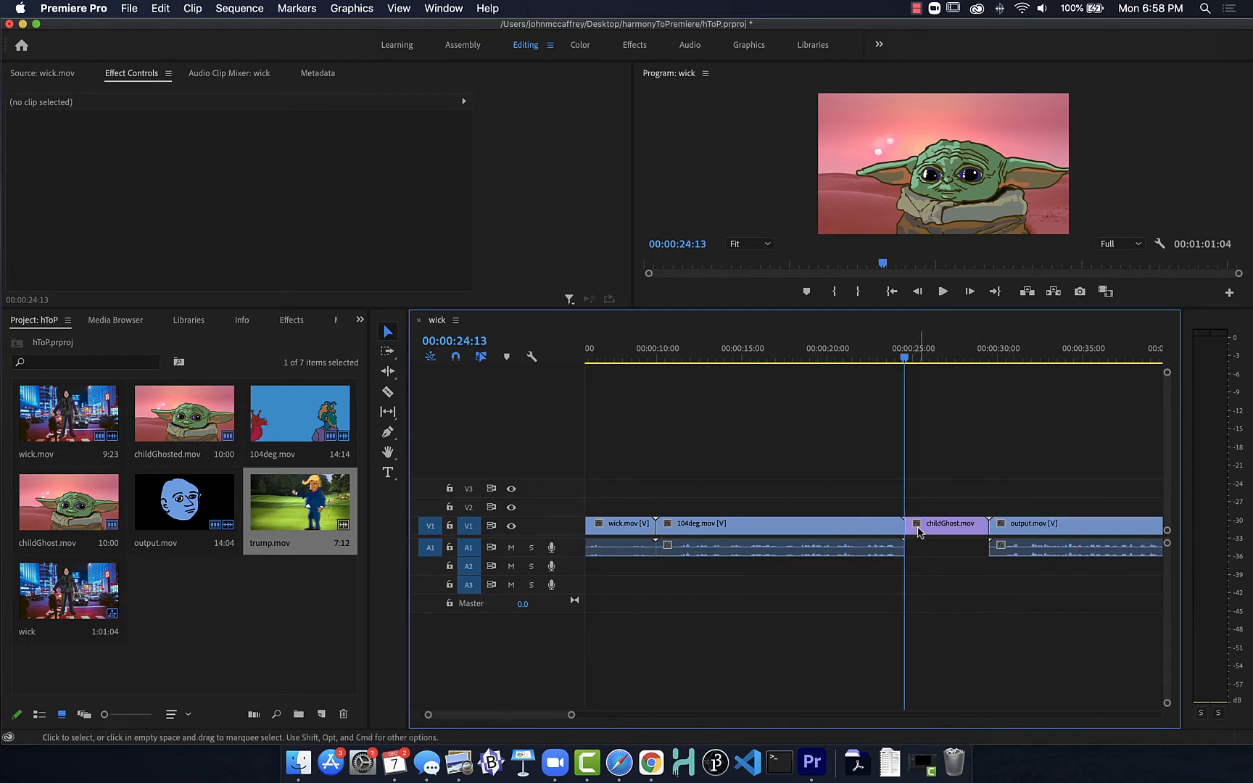
key("super+z")
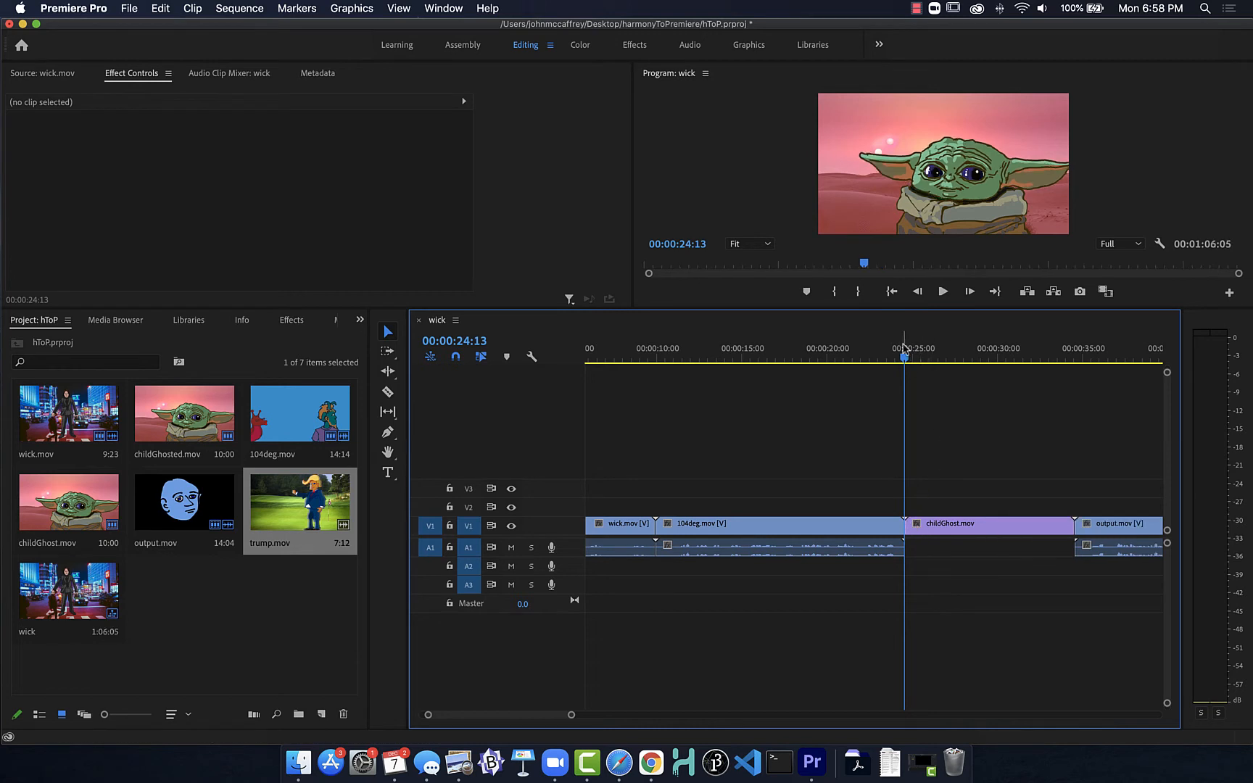
Step: Ripple-trim the end of 104deg.mov back to the playhead at 00:00:24:04, and undo the trim
left_click_drag(905, 364, 898, 364)
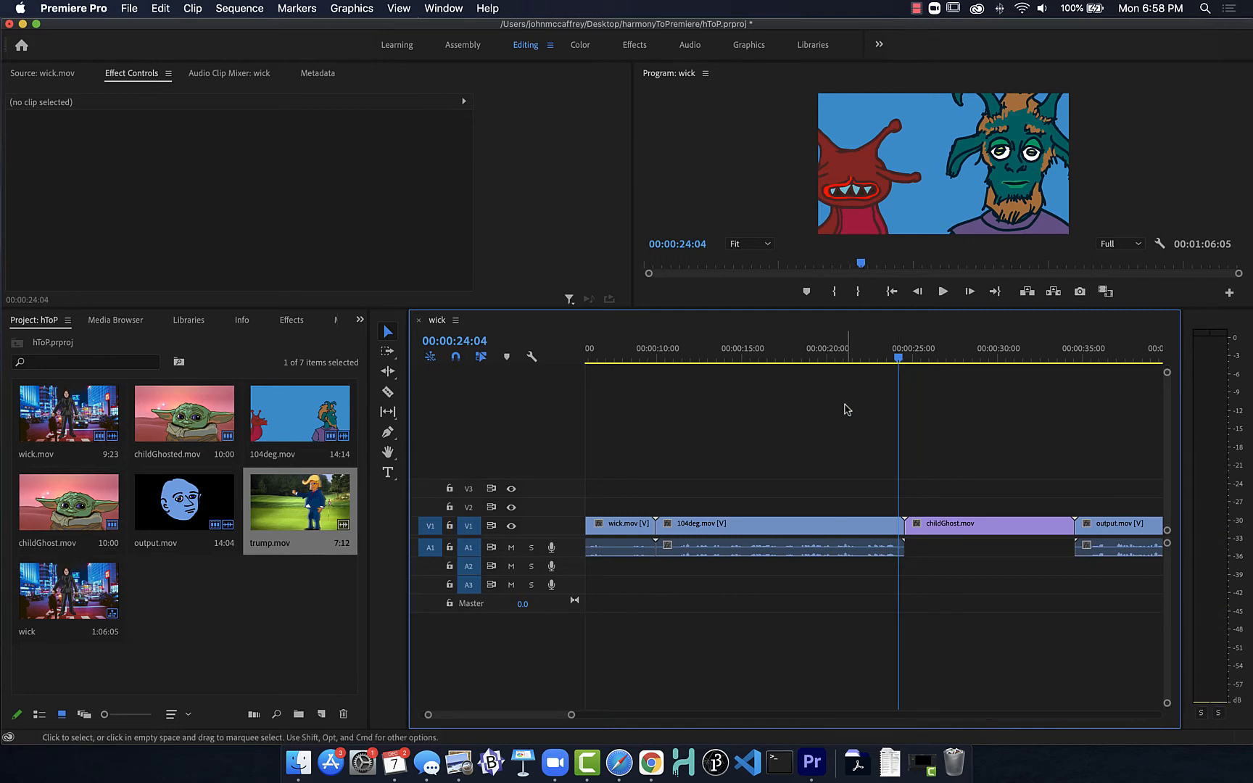
key("w")
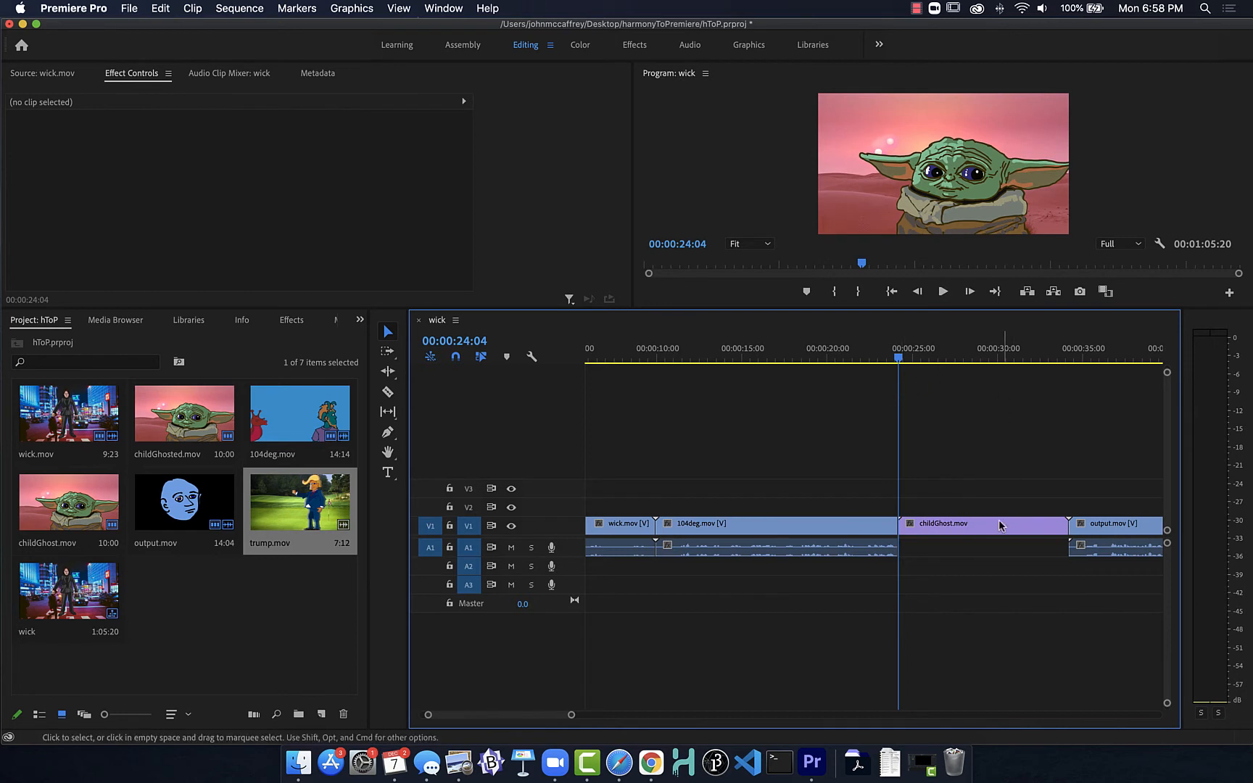
key("super+z")
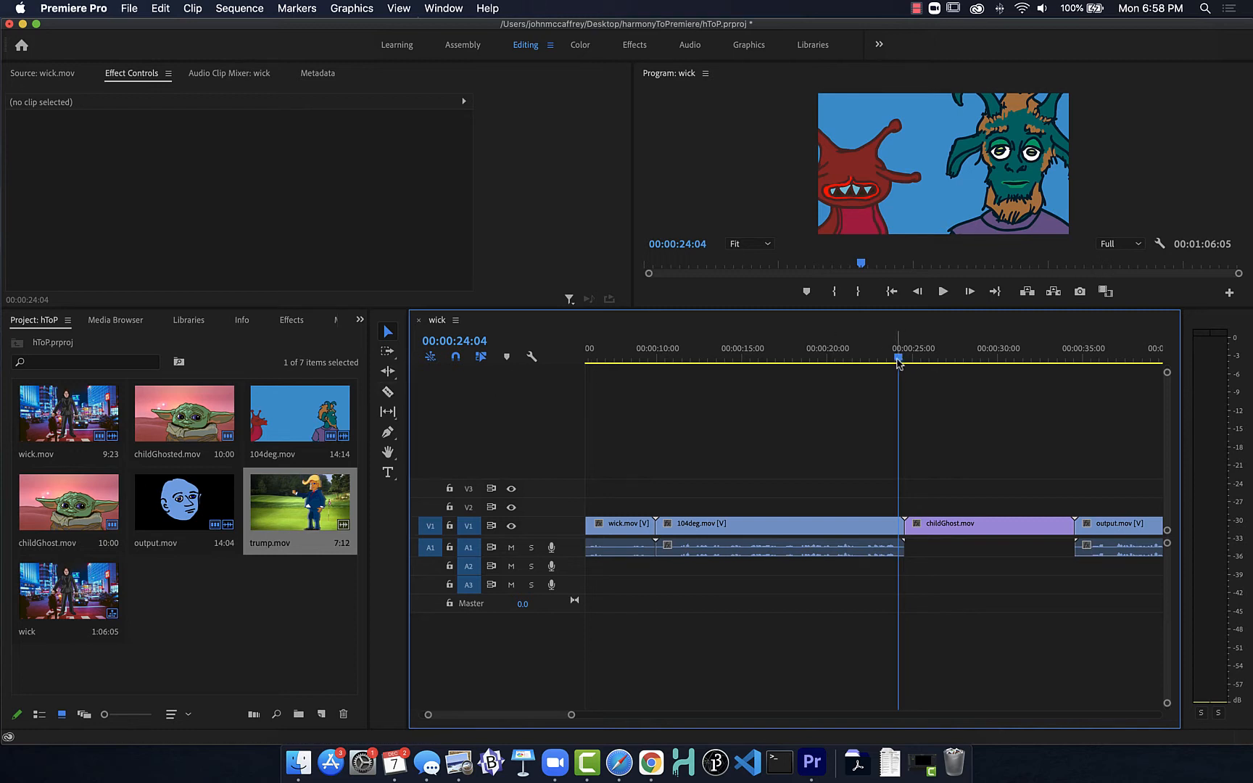
Step: Move all clips together about 14 seconds along the timeline to leave empty space at the start of the sequence
left_click_drag(899, 363, 1072, 379)
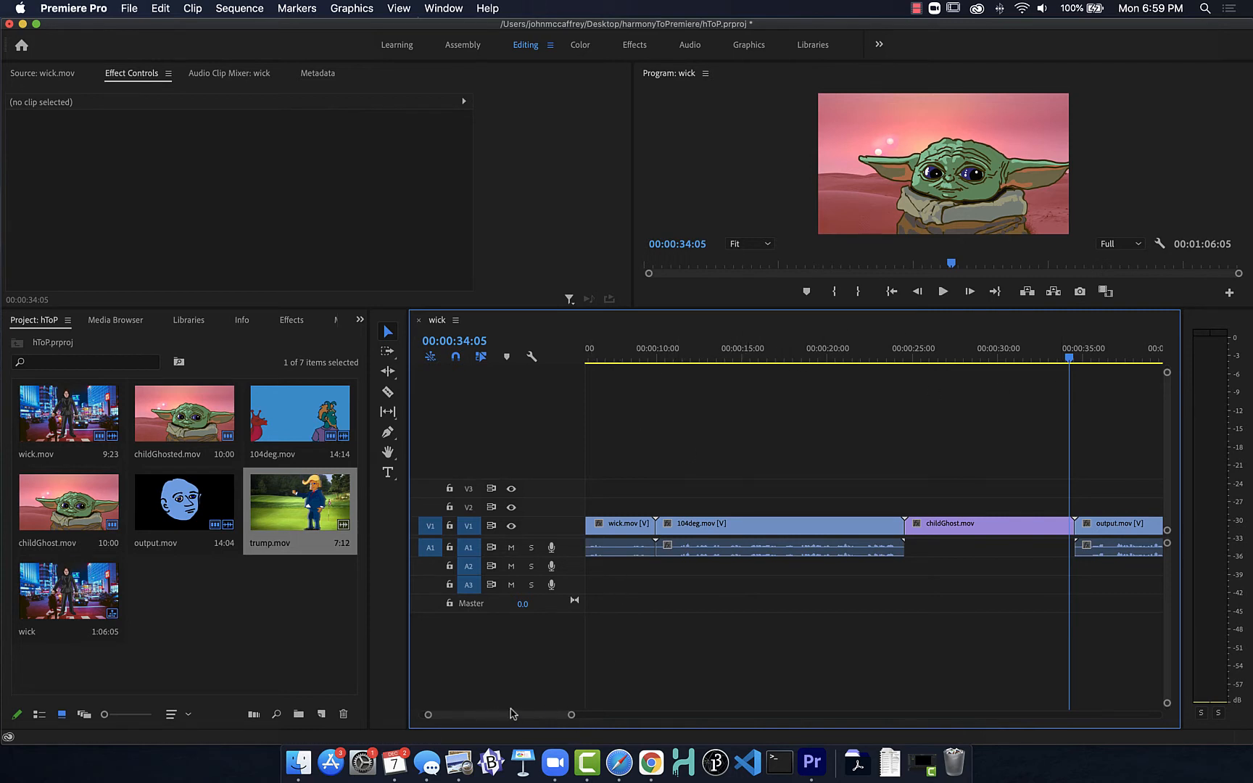
left_click_drag(571, 716, 912, 710)
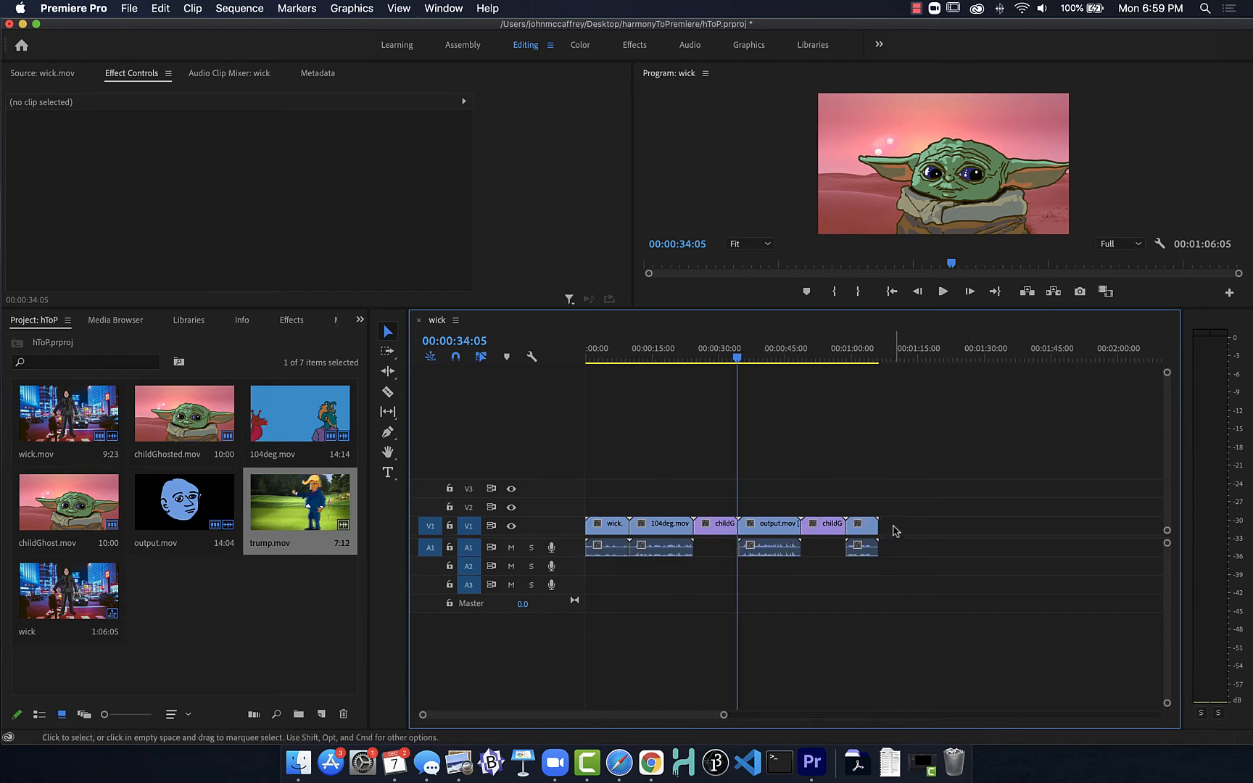
left_click_drag(894, 527, 661, 534)
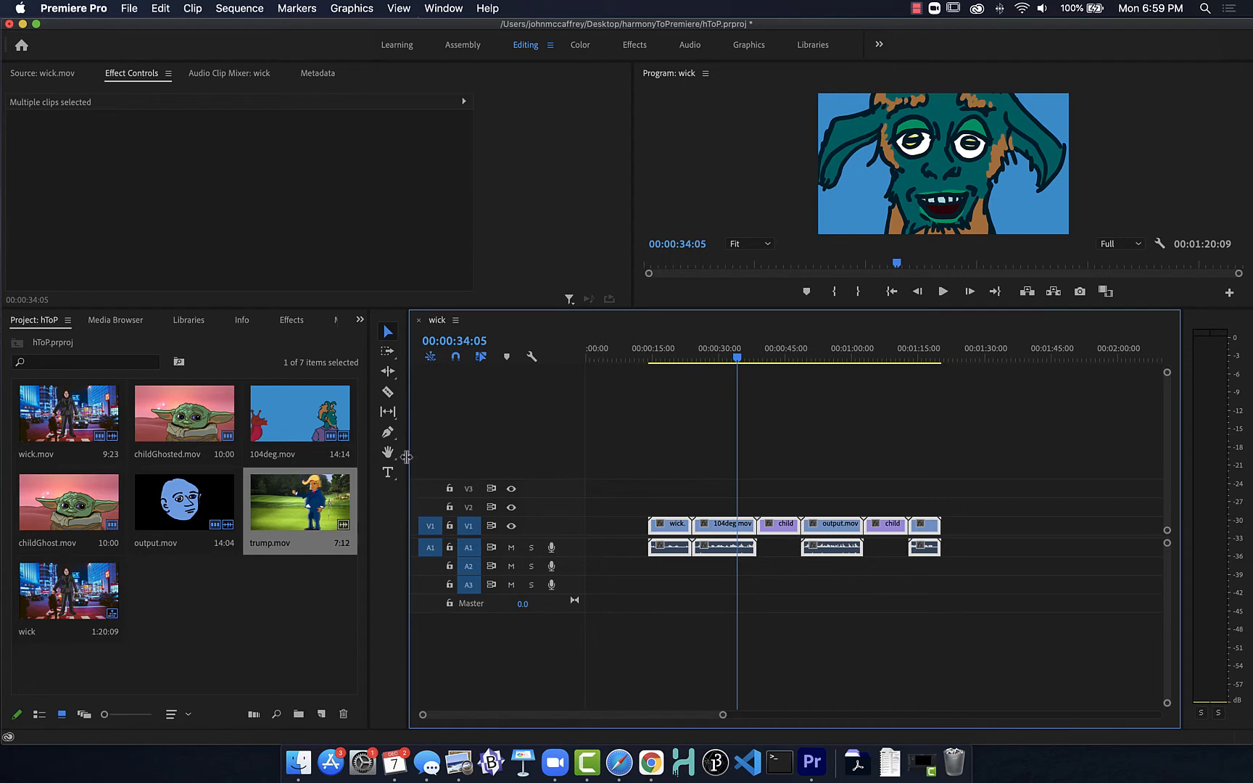
Step: Add a text graphic reading "Voices from Beyond" at 00:00:00:00 in the empty opening of the sequence
left_click(388, 472)
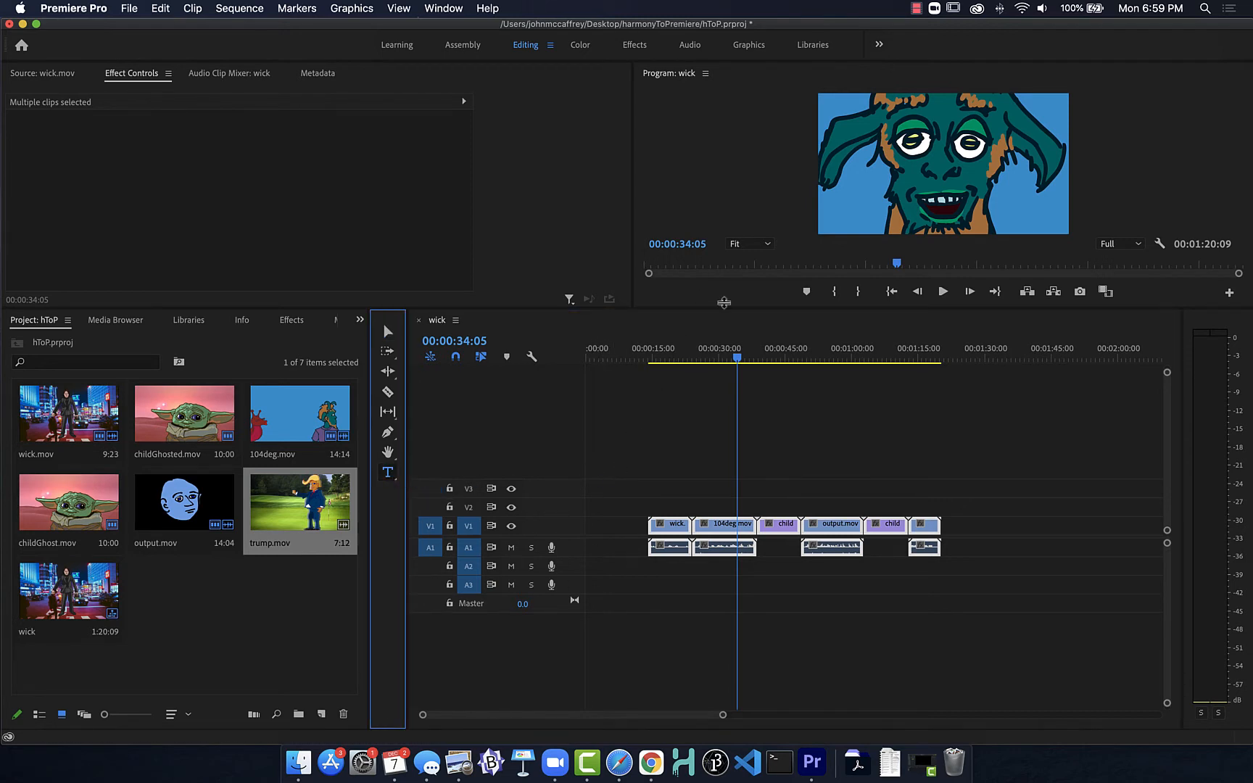
left_click_drag(638, 356, 571, 356)
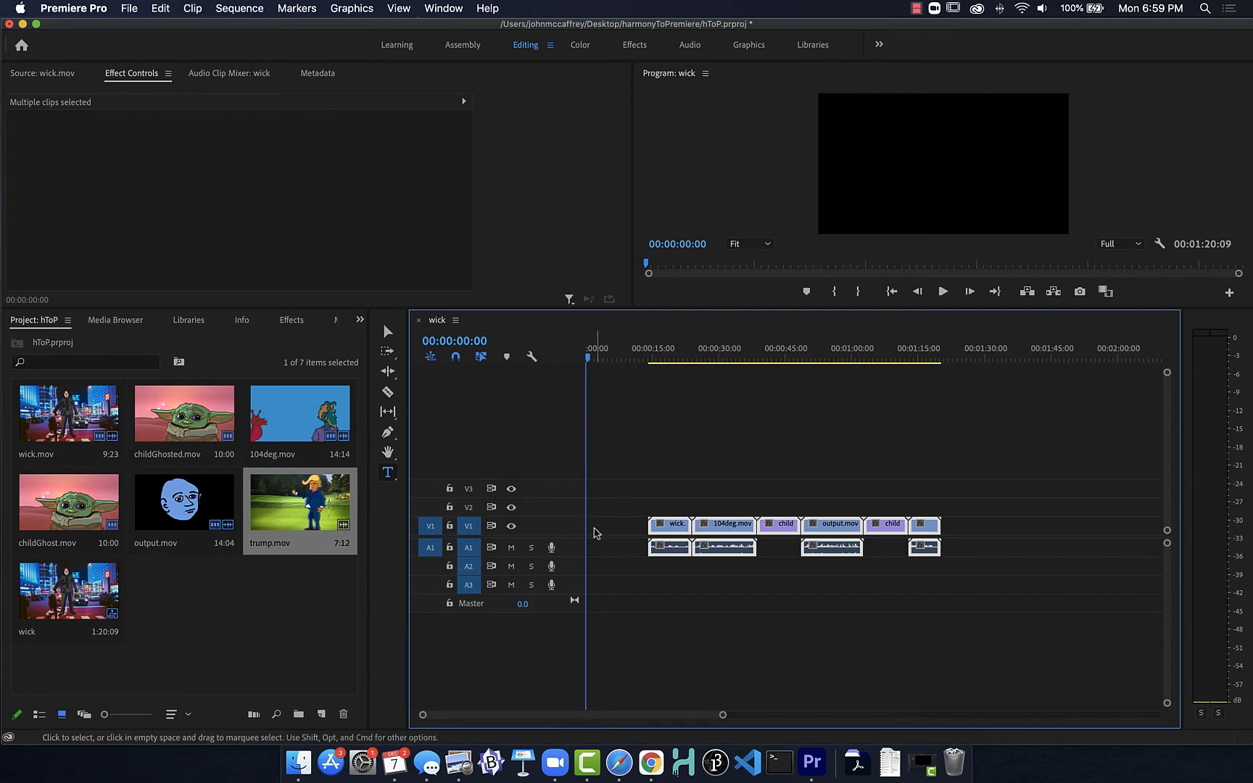
left_click(919, 164)
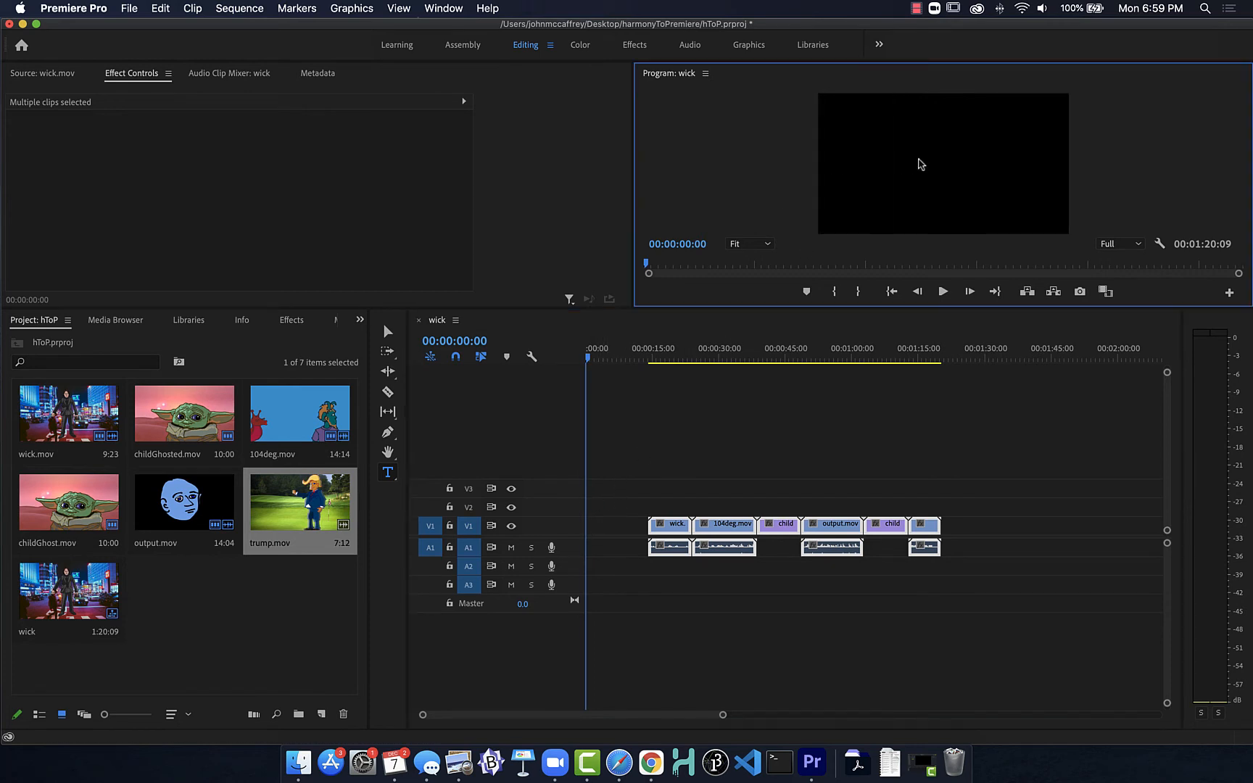
left_click(920, 164)
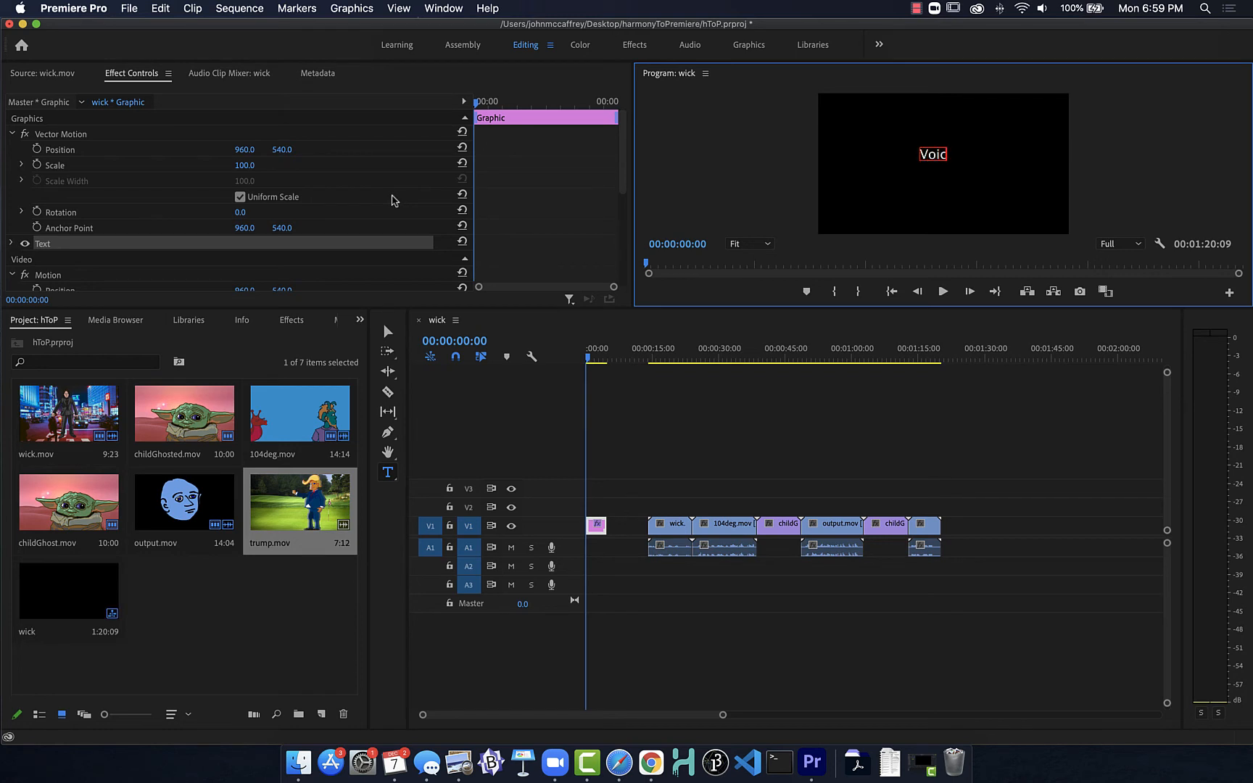
type("Voices from Beyond")
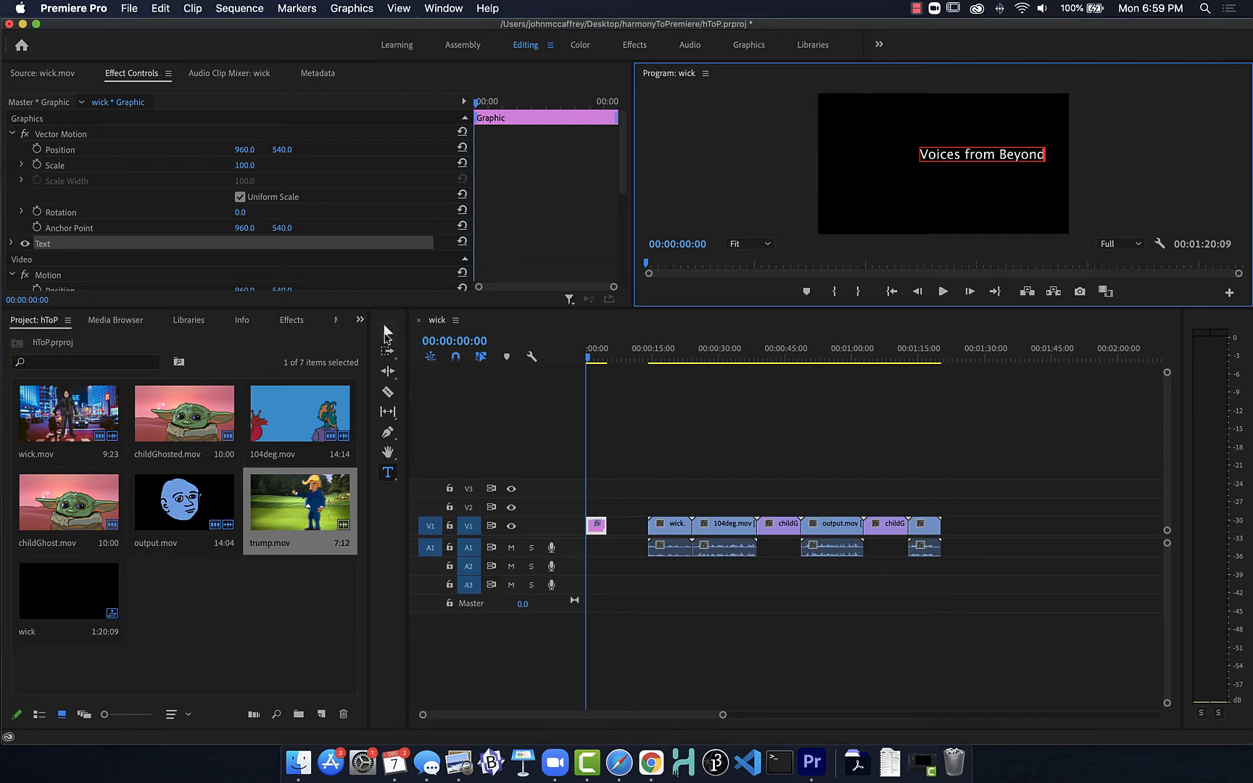
Step: Set the "Voices from Beyond" title's font size to 143 and centre the text in the frame
left_click(388, 331)
left_click_drag(949, 160, 911, 168)
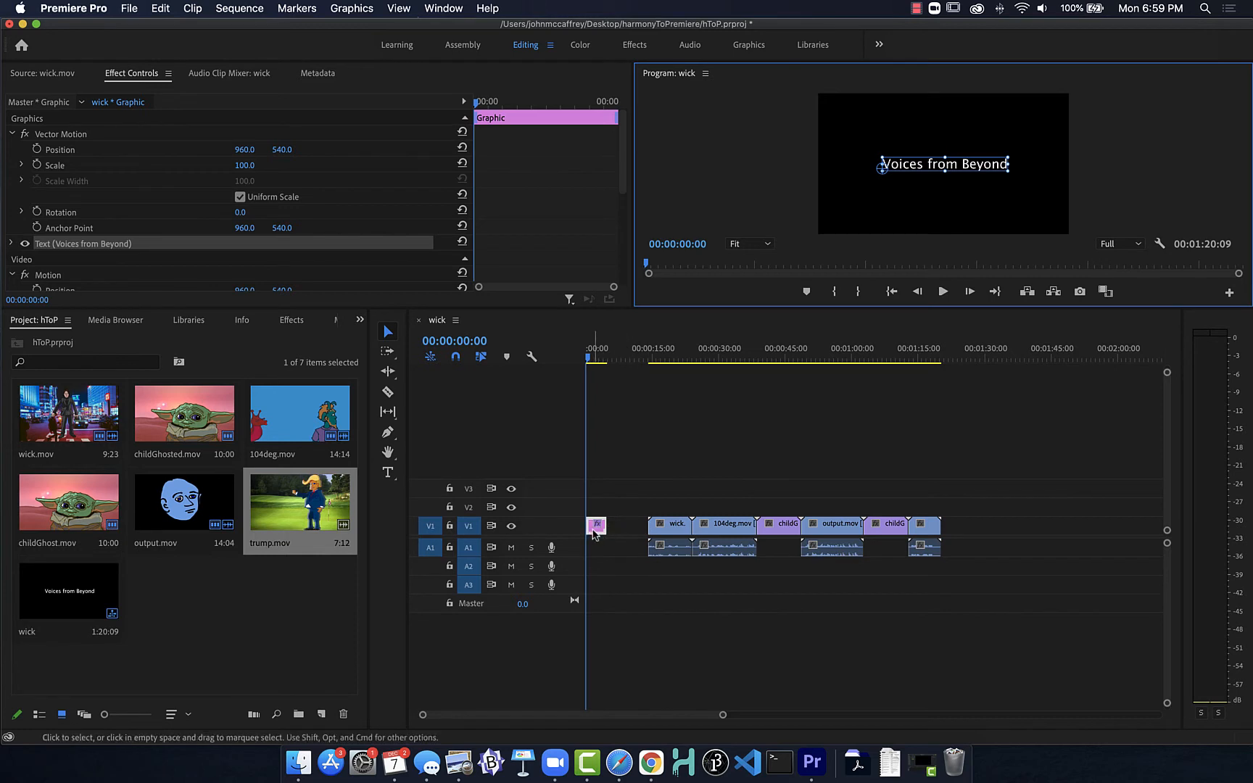
left_click(12, 134)
left_click(12, 181)
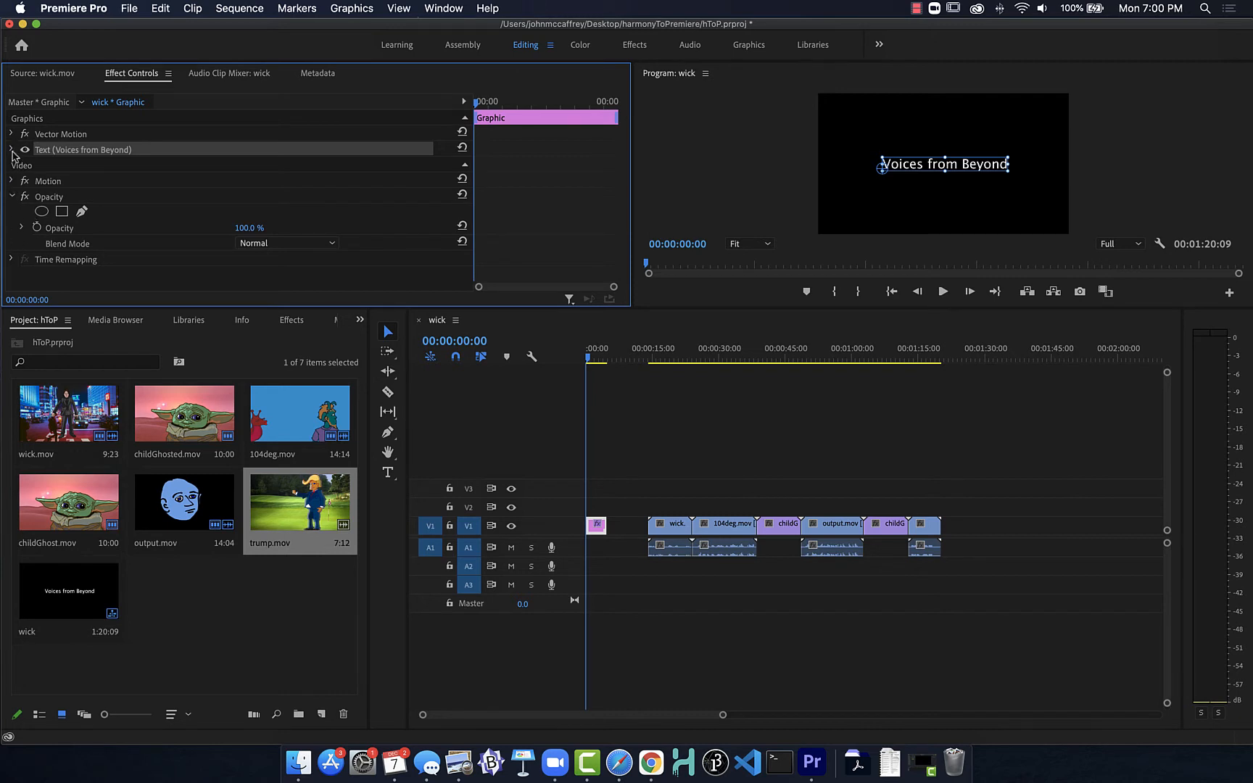
left_click(11, 150)
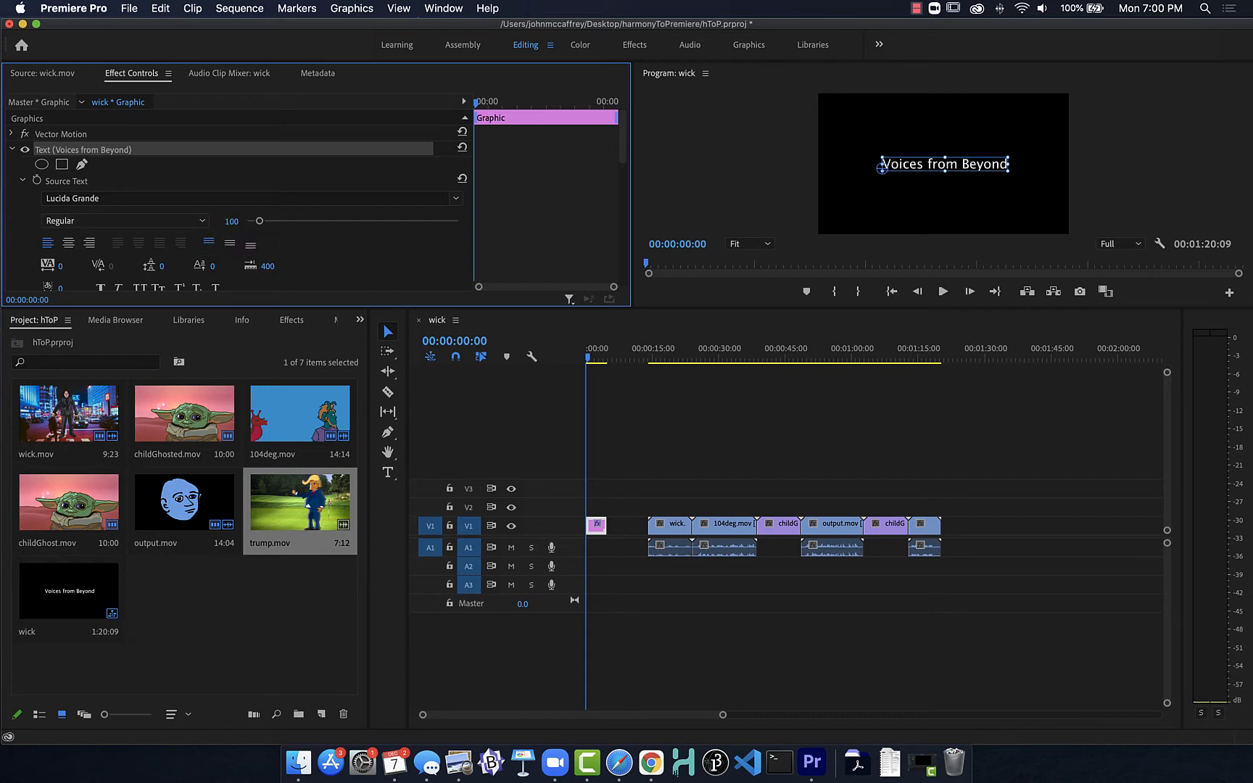
left_click_drag(231, 221, 262, 222)
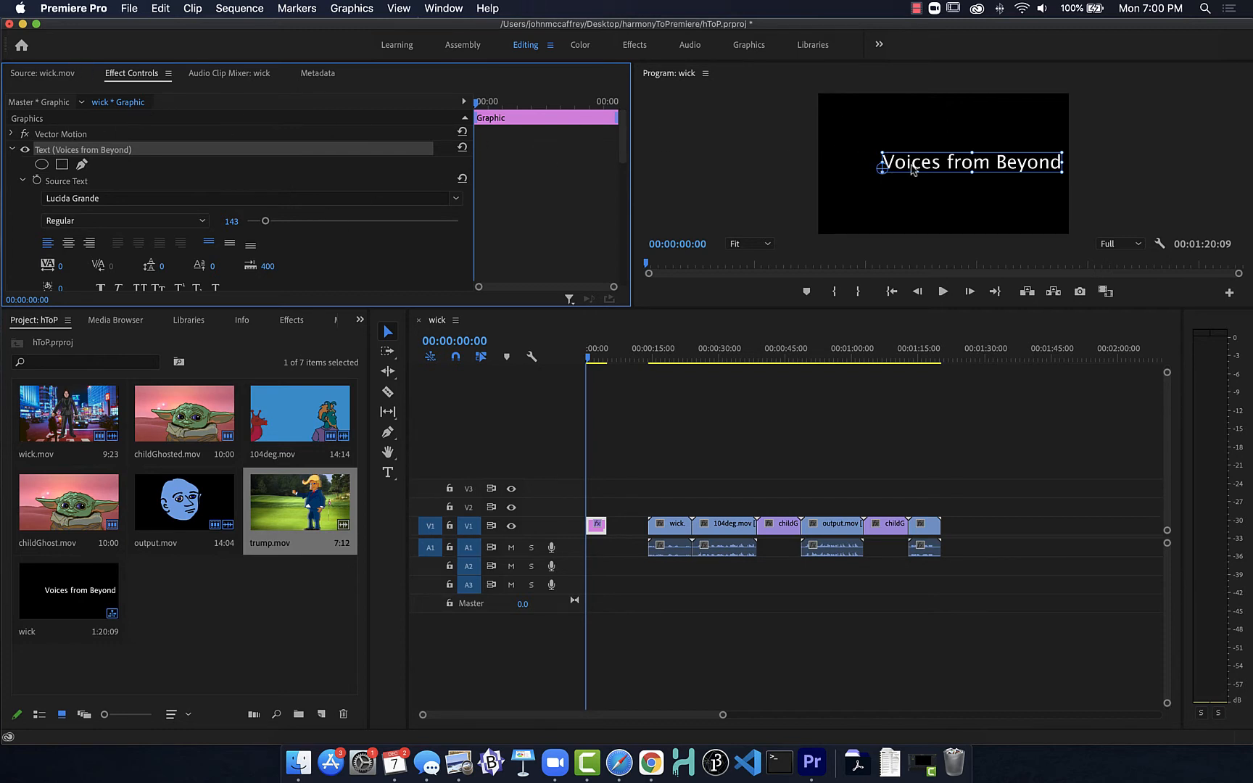
left_click_drag(912, 169, 886, 170)
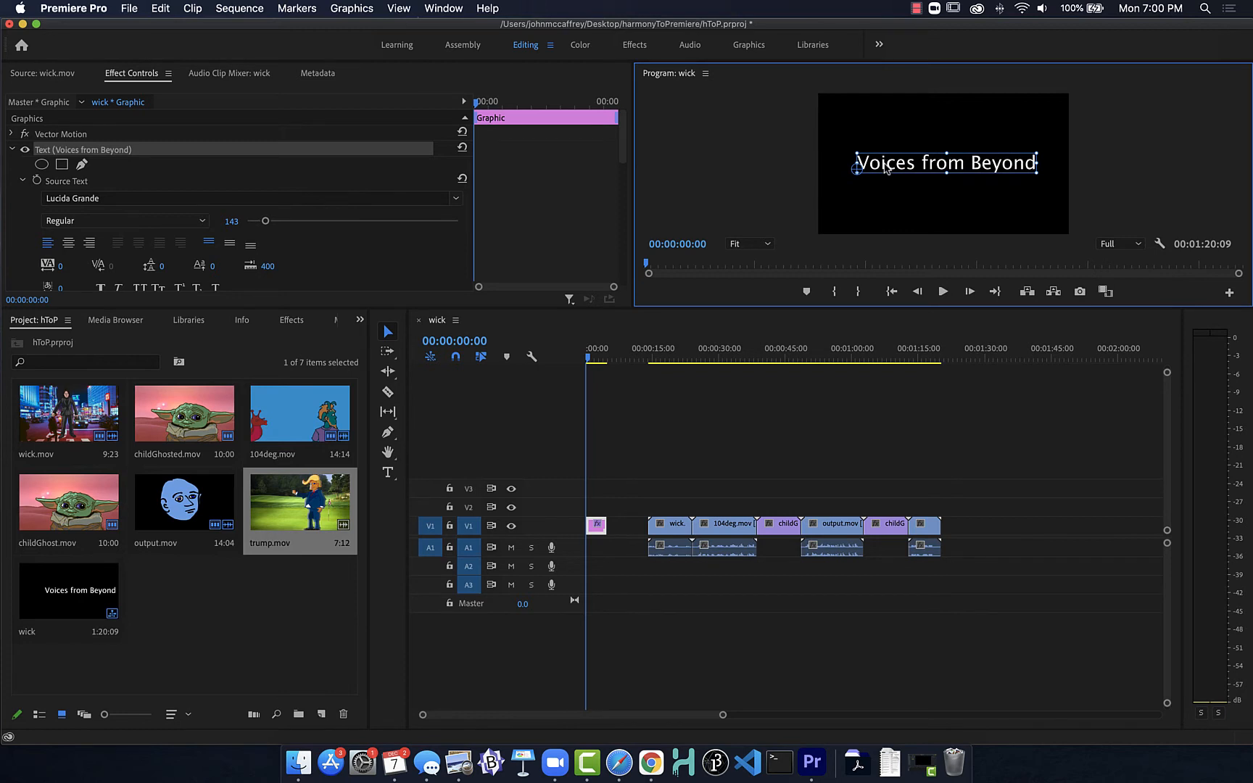
Step: Try setting the title graphic's horizontal position to 1183 with wick.mov showing at 00:00:21:01, and undo the position change
left_click(648, 357)
left_click_drag(662, 358, 679, 358)
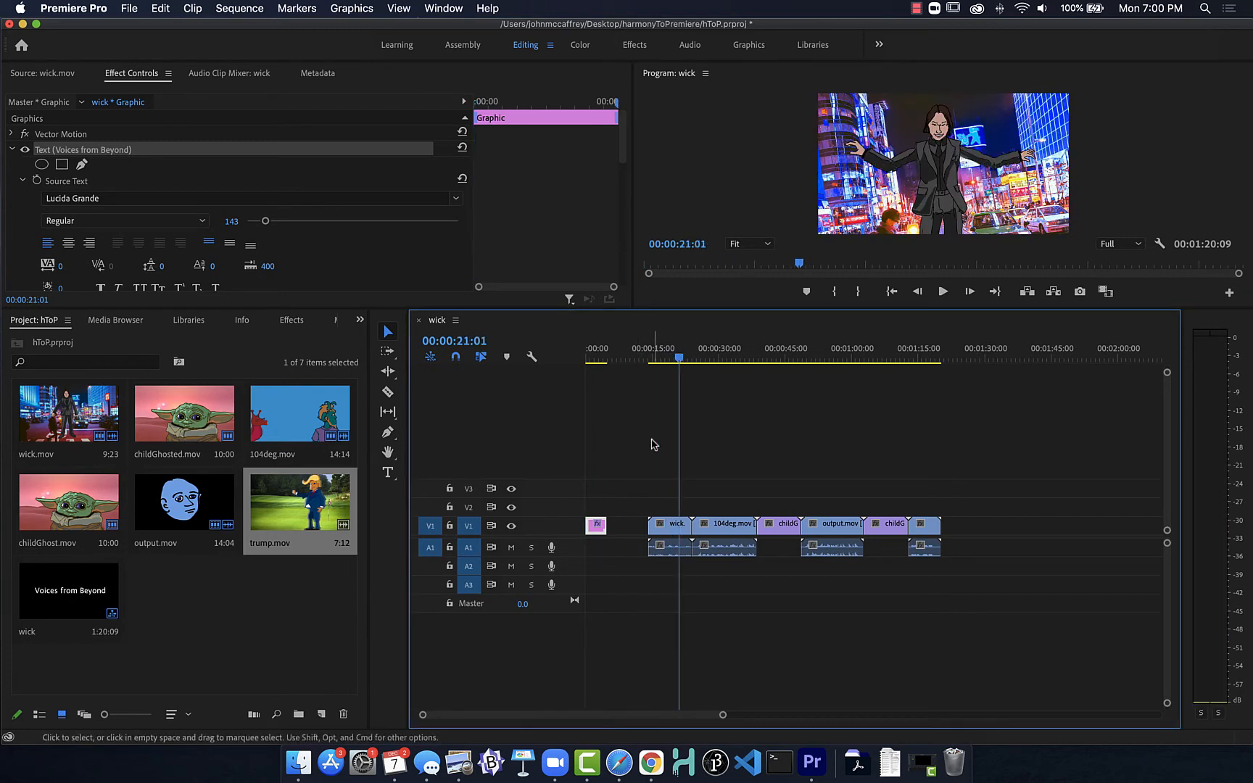
left_click(898, 180)
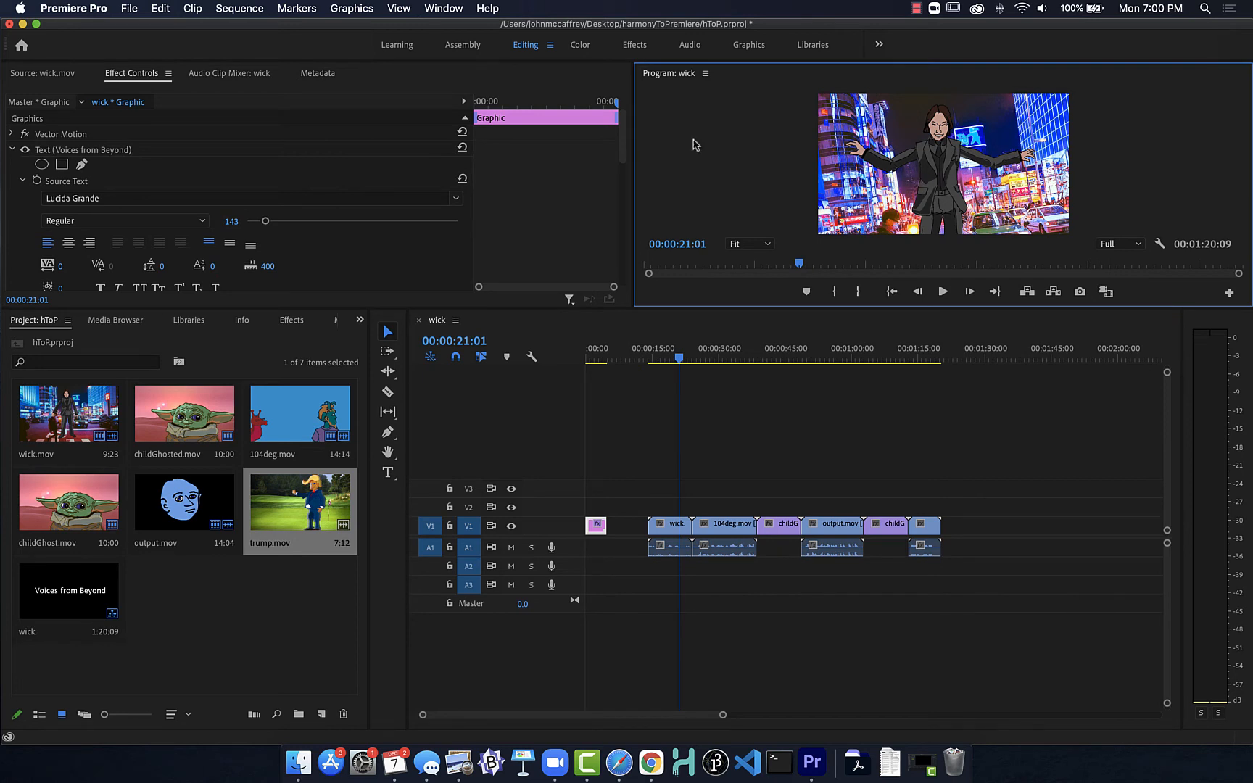
left_click(12, 135)
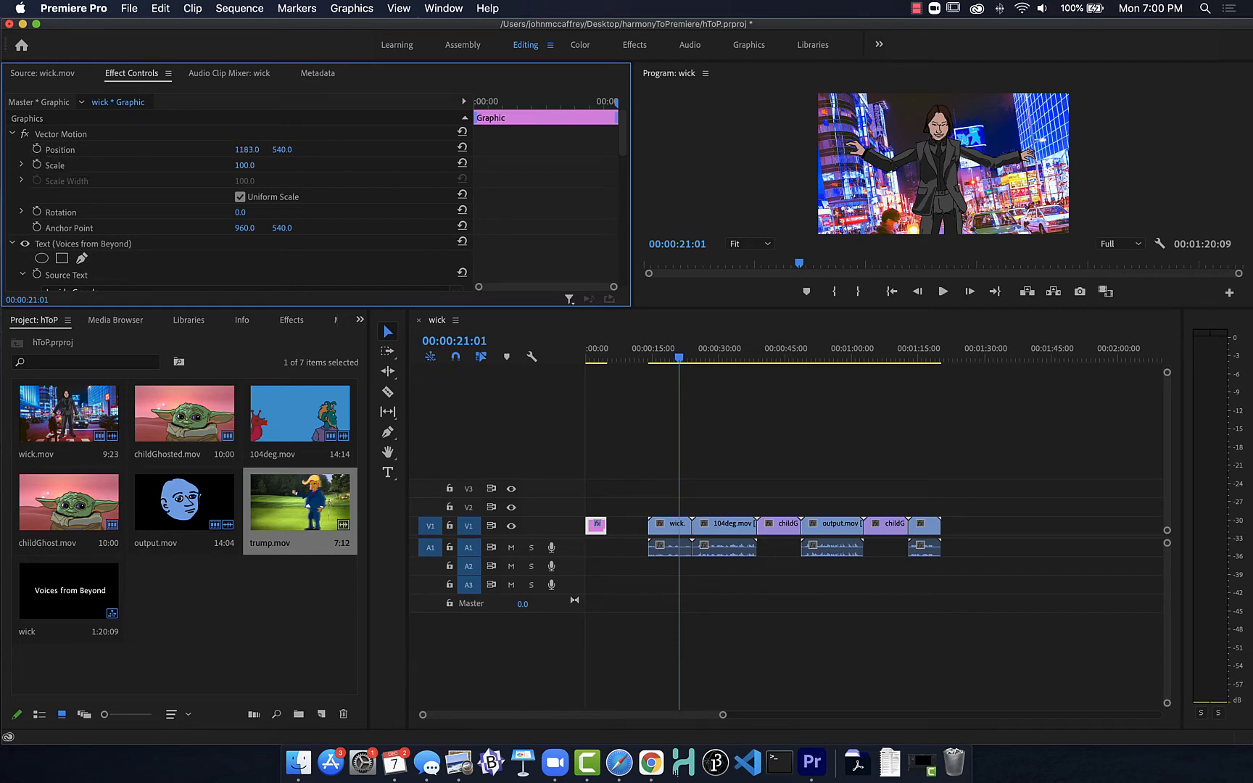
key("super+z")
Step: Try shifting wick.mov to a horizontal position of 934, and reset the clip's motion settings
left_click(674, 535)
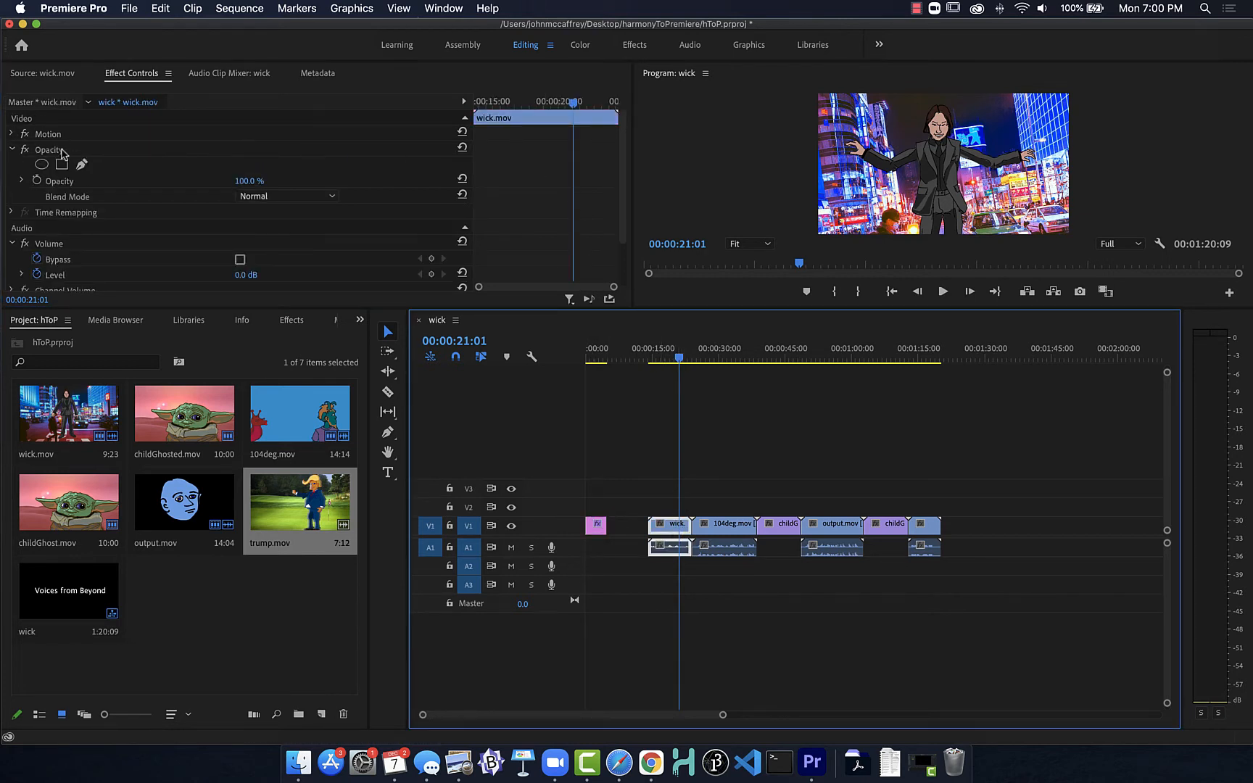
left_click(12, 134)
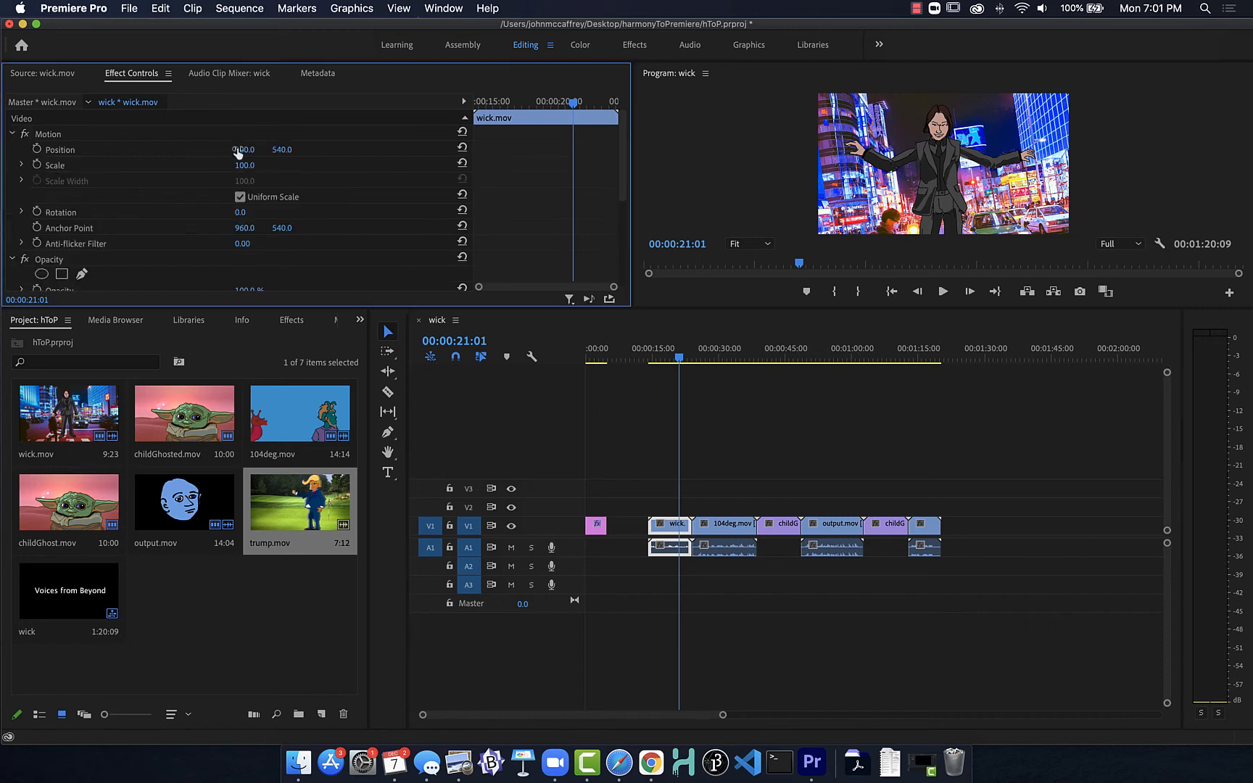
mouse_move(239, 150)
left_mouse_down()
mouse_move(428, 150)
mouse_move(219, 150)
left_mouse_up()
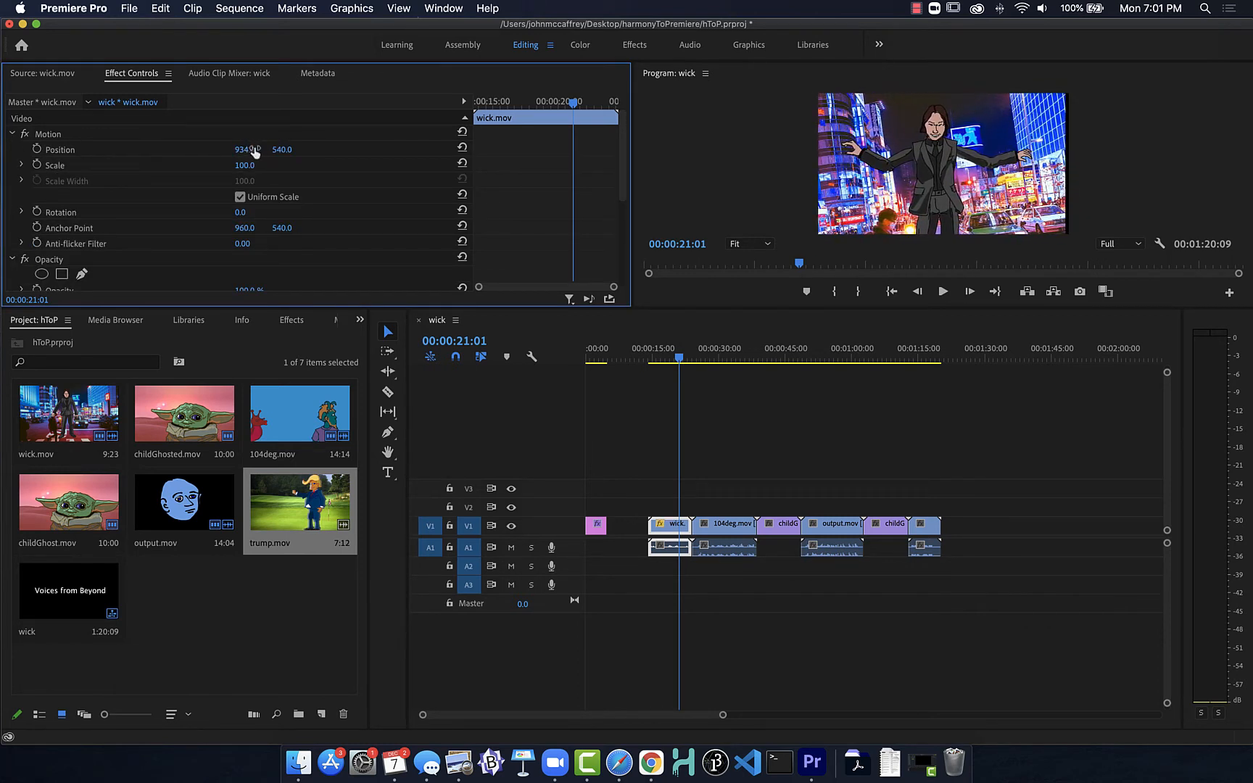
left_click(462, 131)
left_click(852, 162)
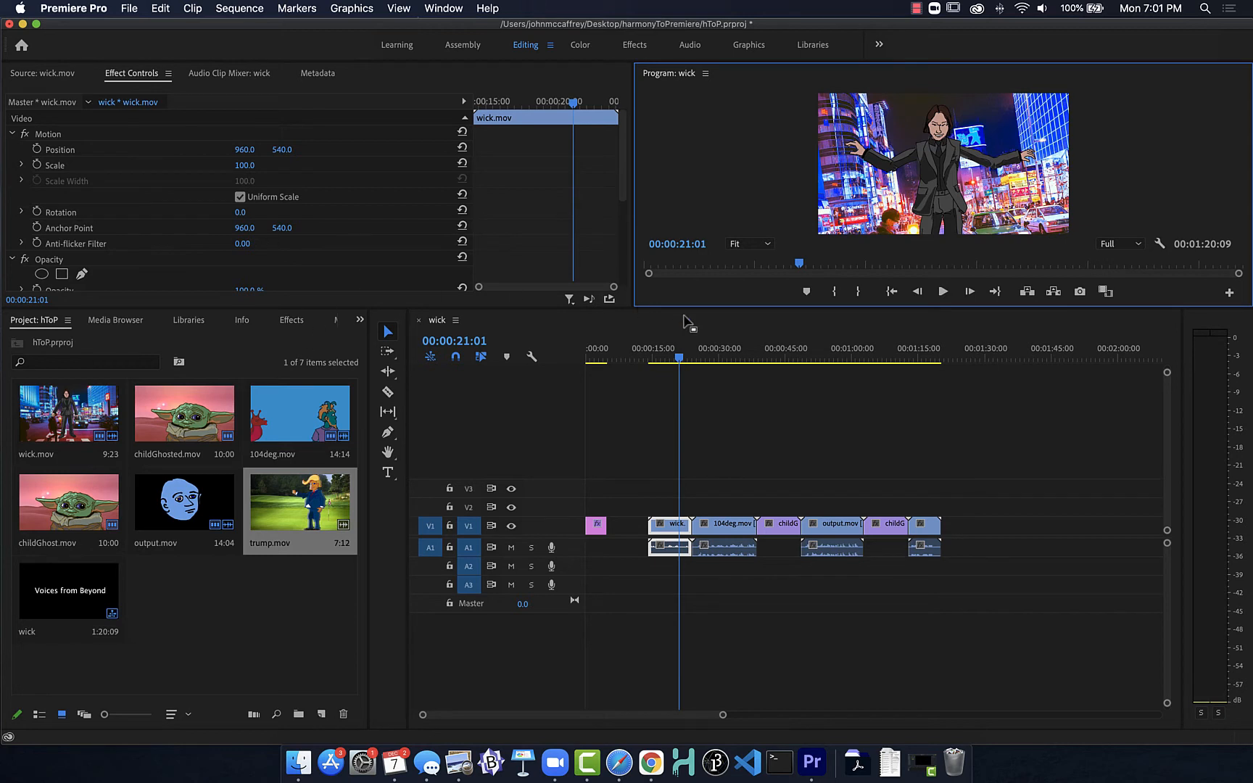
Step: Lengthen the "Voices from Beyond" title and trim its end back to about 00:00:05:00
left_click_drag(679, 358, 578, 357)
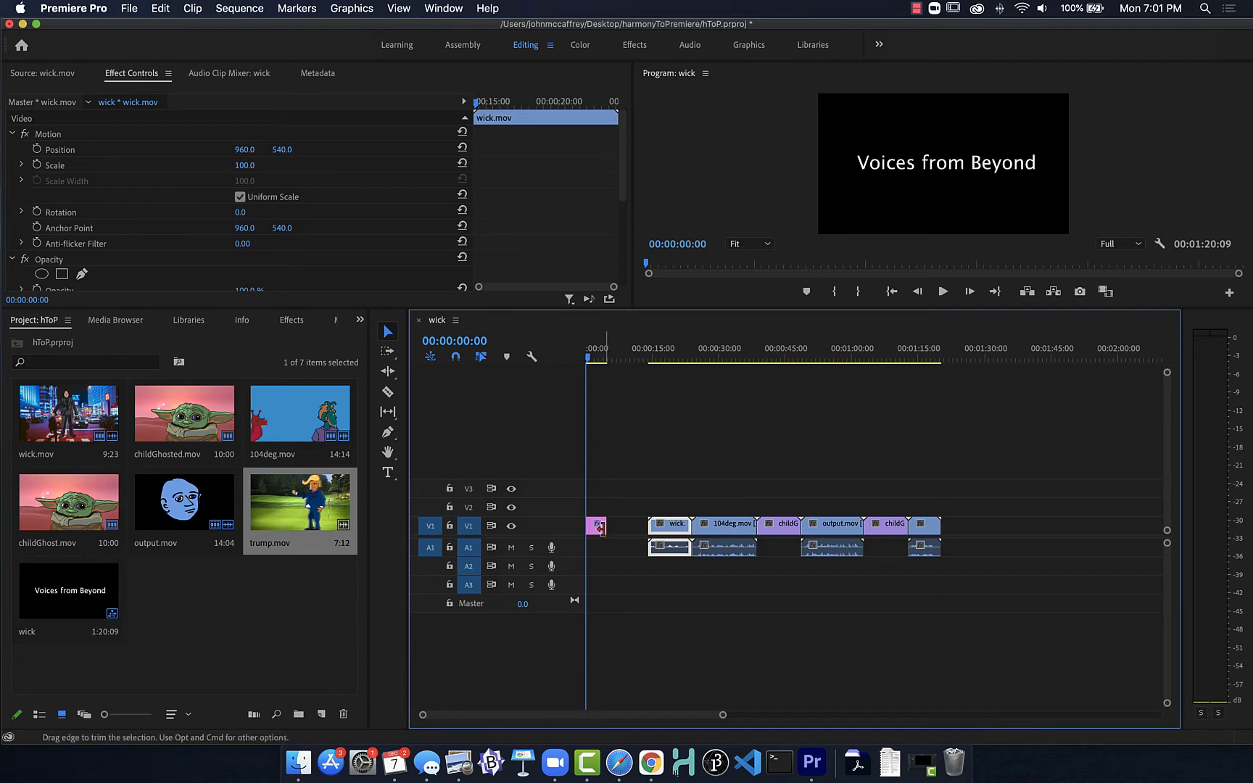
left_click_drag(607, 526, 632, 527)
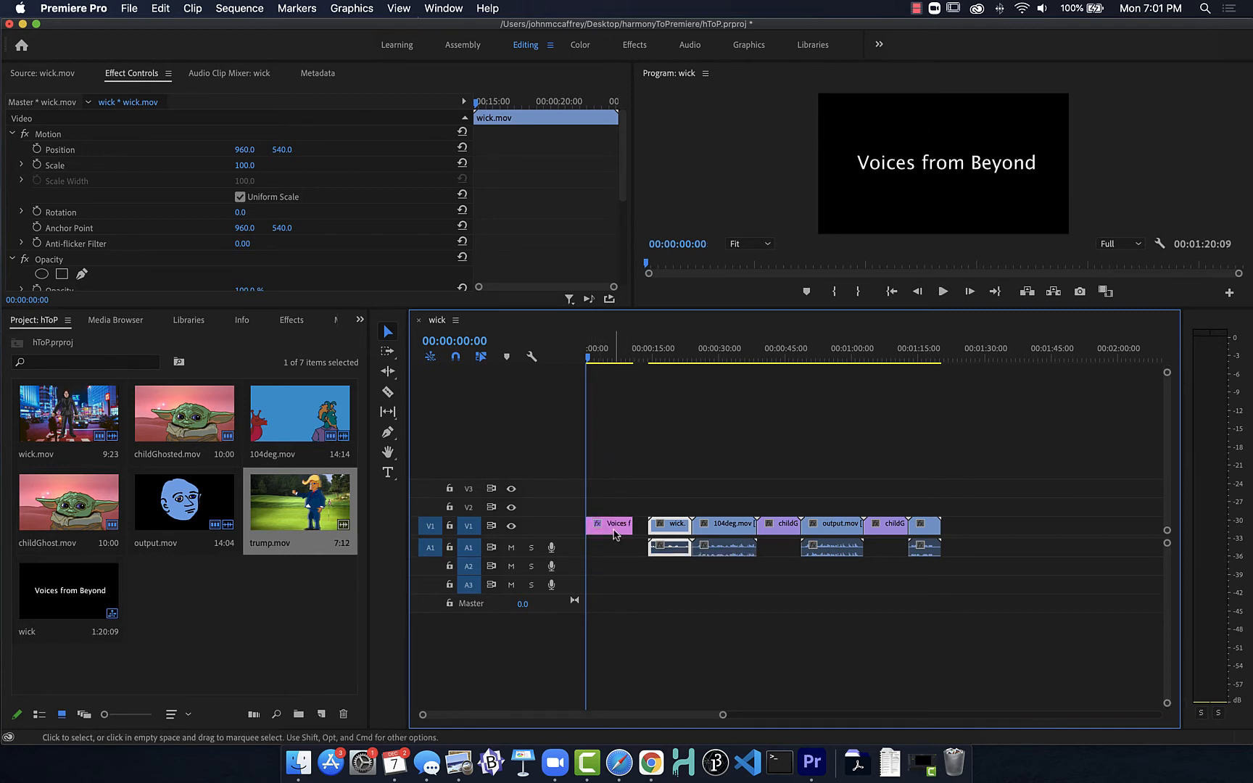
left_click_drag(626, 524, 613, 526)
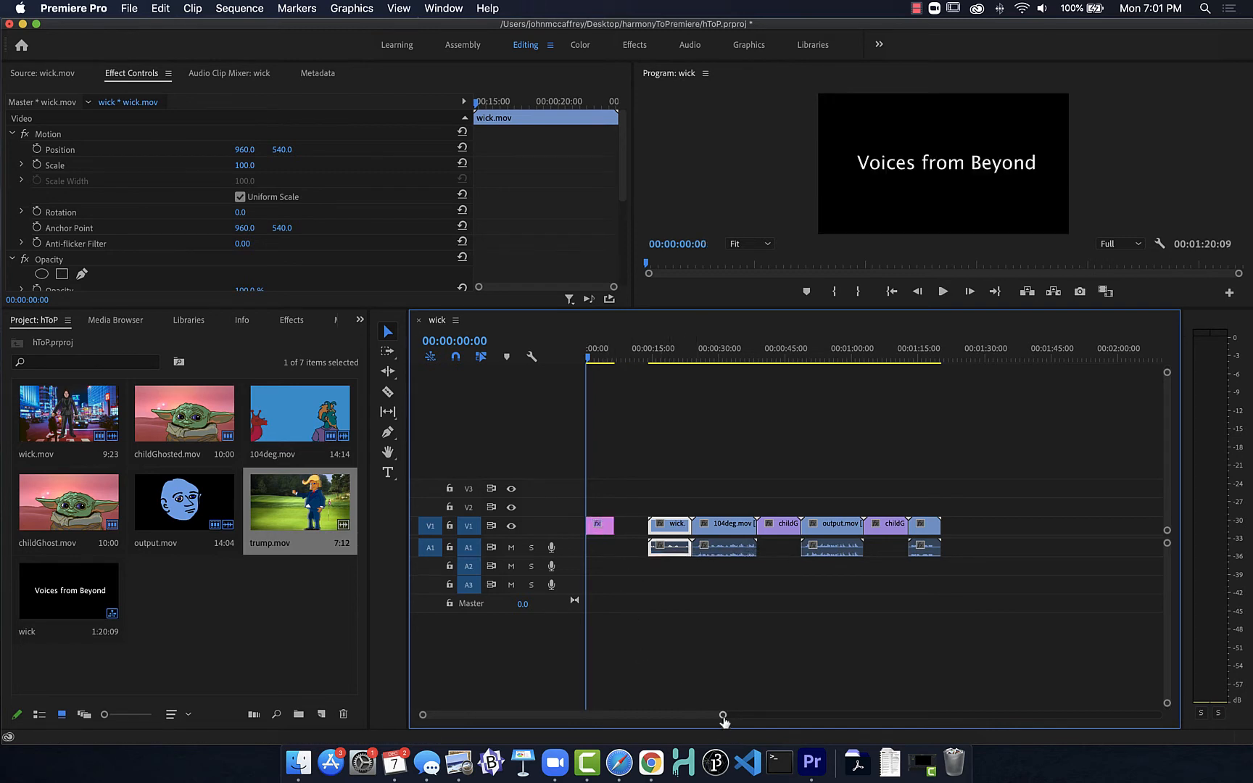
left_click_drag(721, 716, 623, 717)
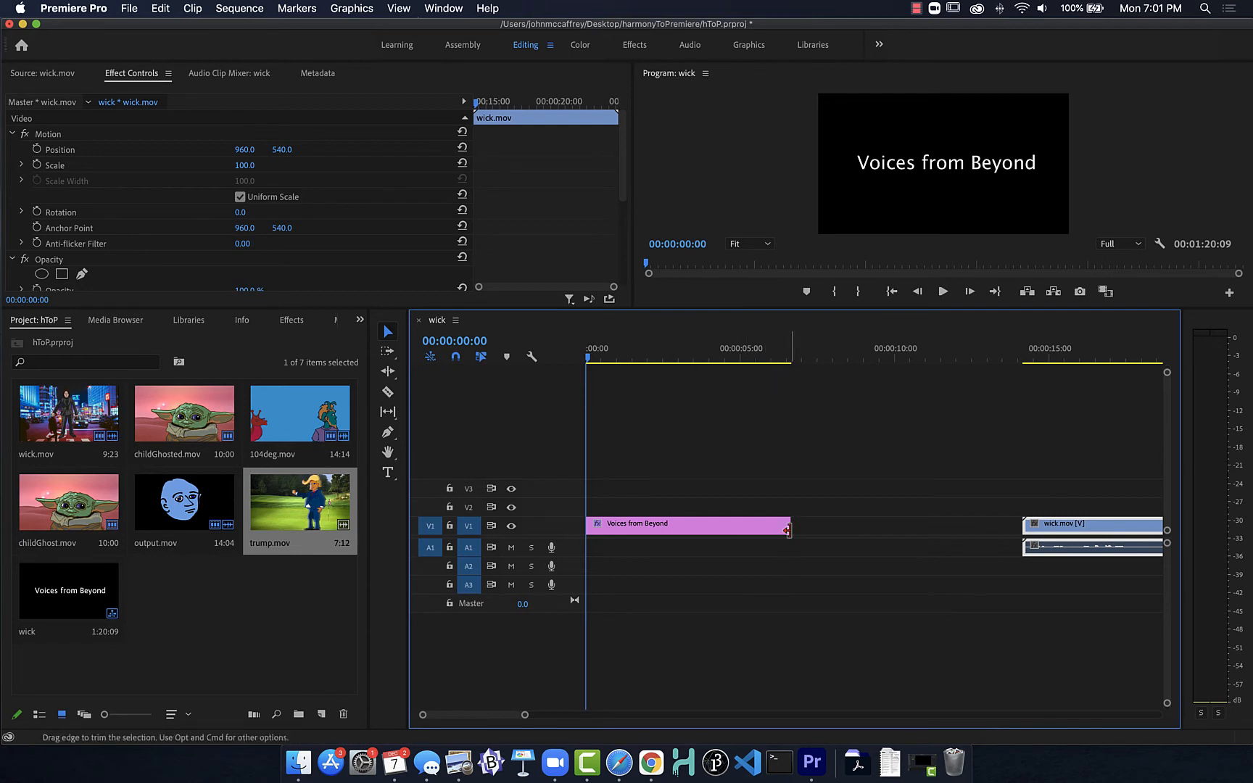
left_click_drag(791, 528, 738, 530)
Step: Play through the title from the start of the sequence, and trim its end back to about 3.5 seconds
left_click(591, 355)
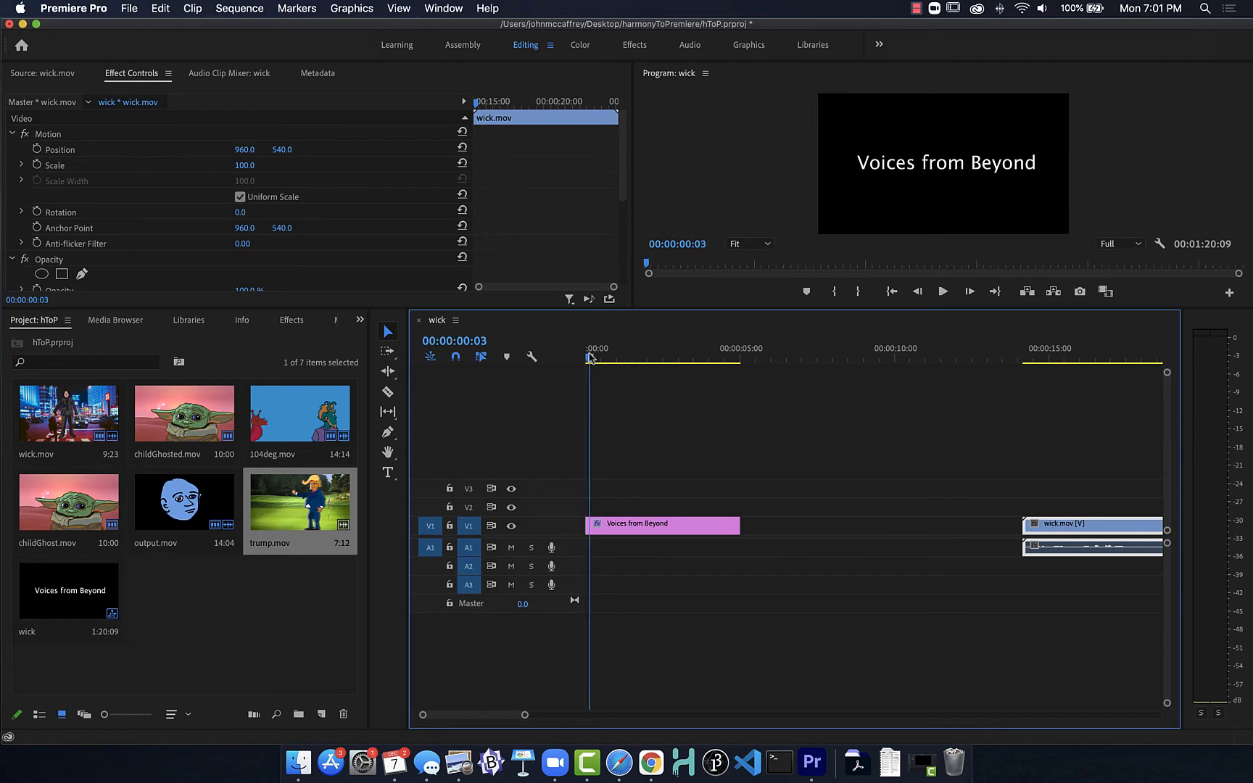
key("space")
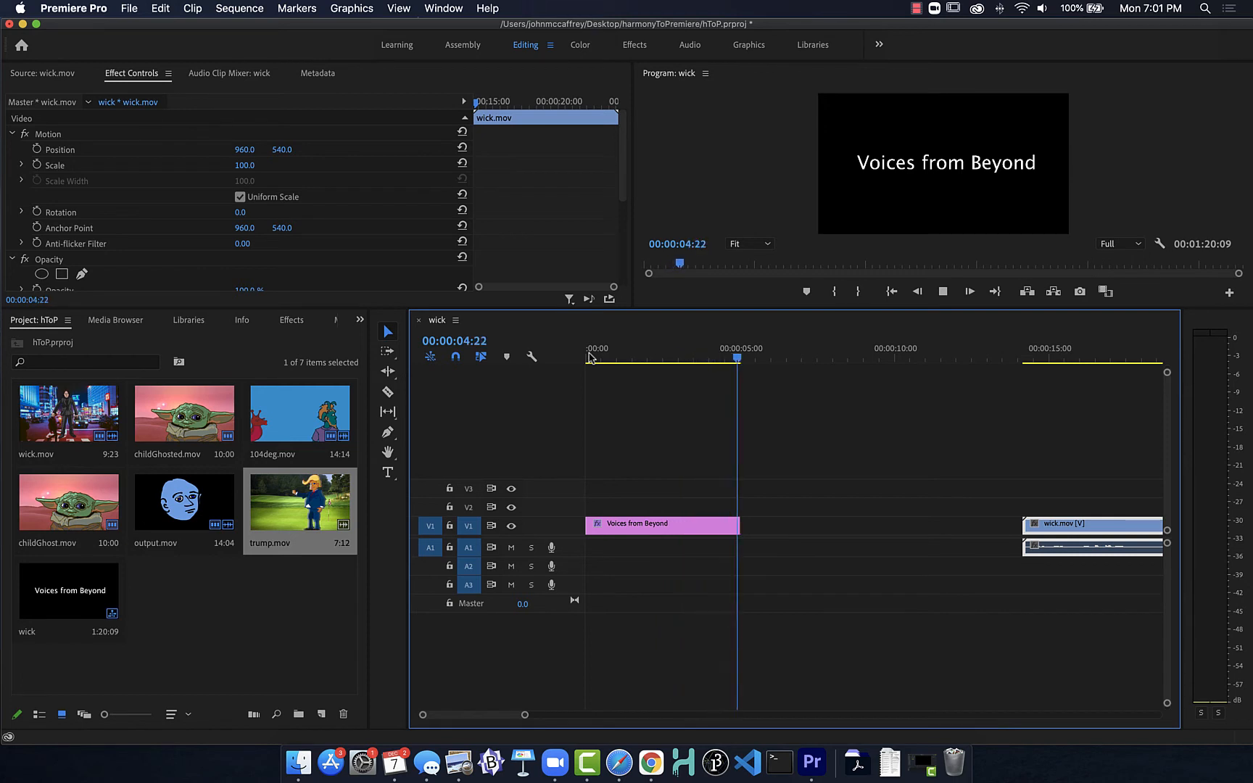
key("space")
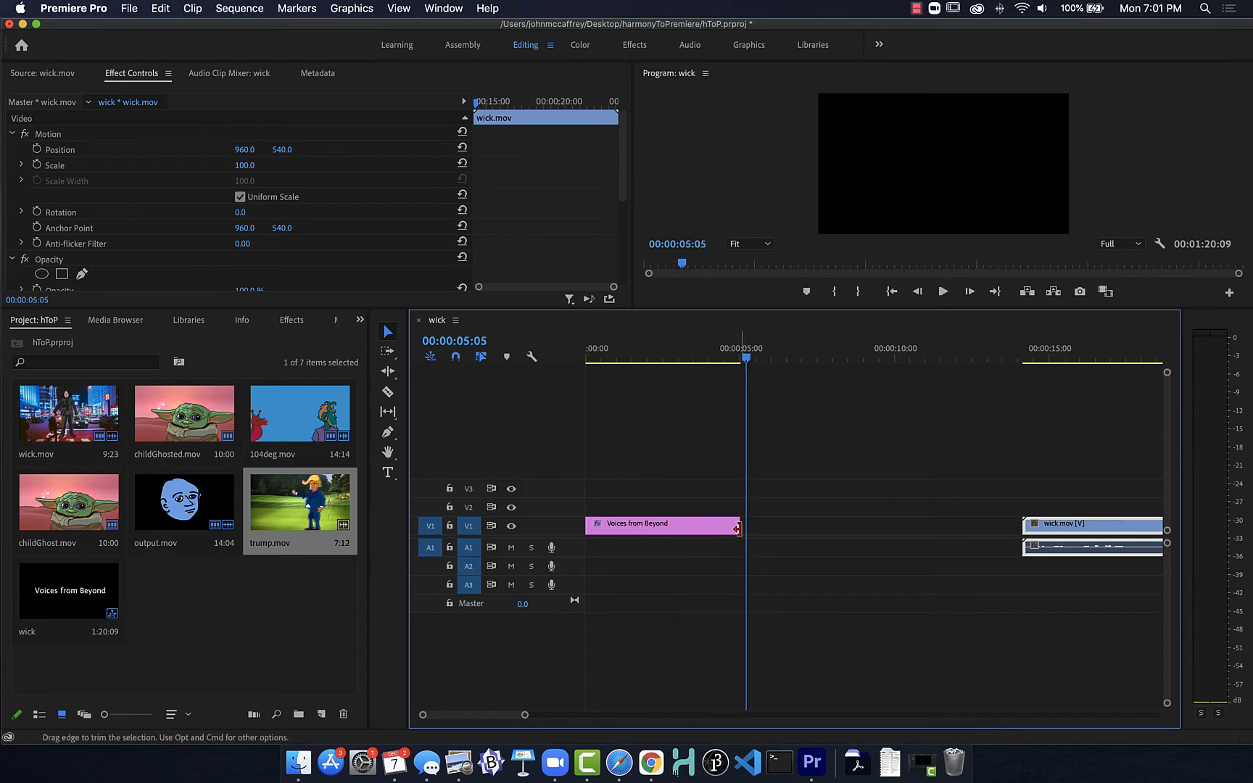
left_click_drag(738, 525, 701, 525)
mouse_move(701, 525)
left_mouse_down()
mouse_move(677, 525)
mouse_move(692, 524)
left_mouse_up()
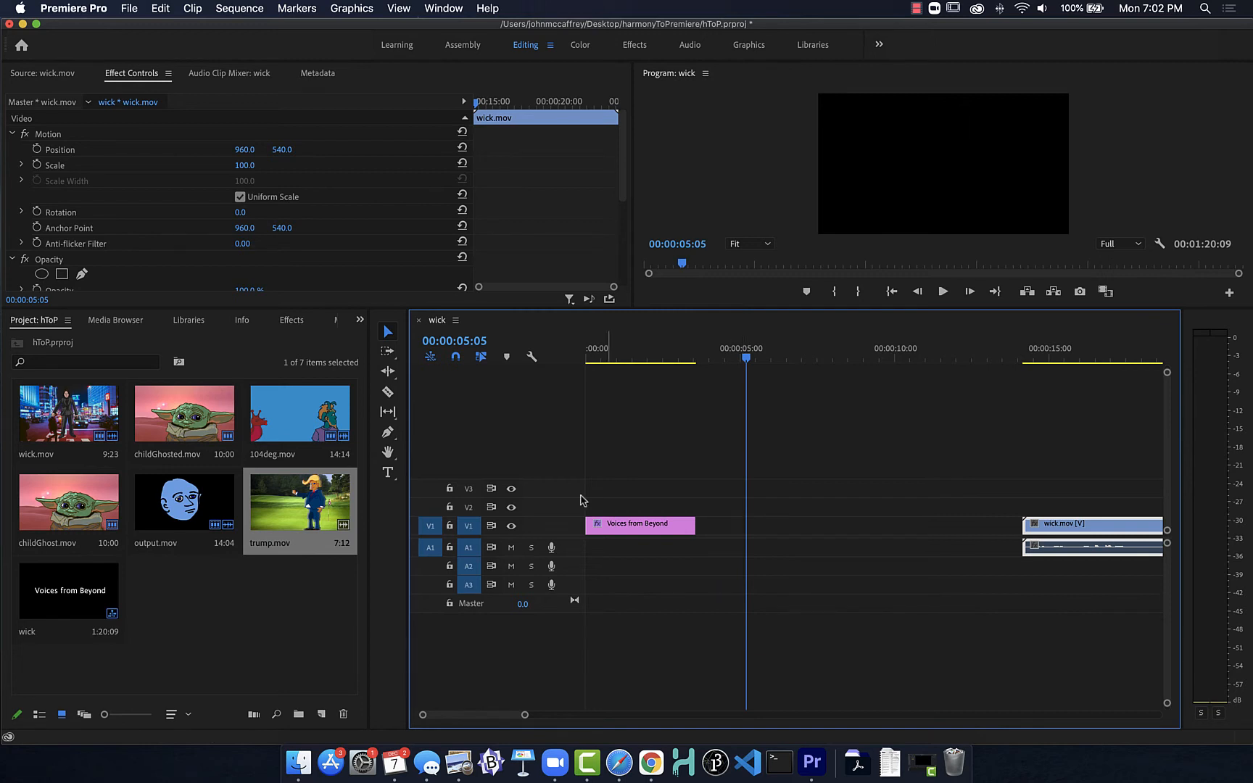
Step: Return the playhead to 00:00:00:00 and show the list of available effects
left_click(11, 134)
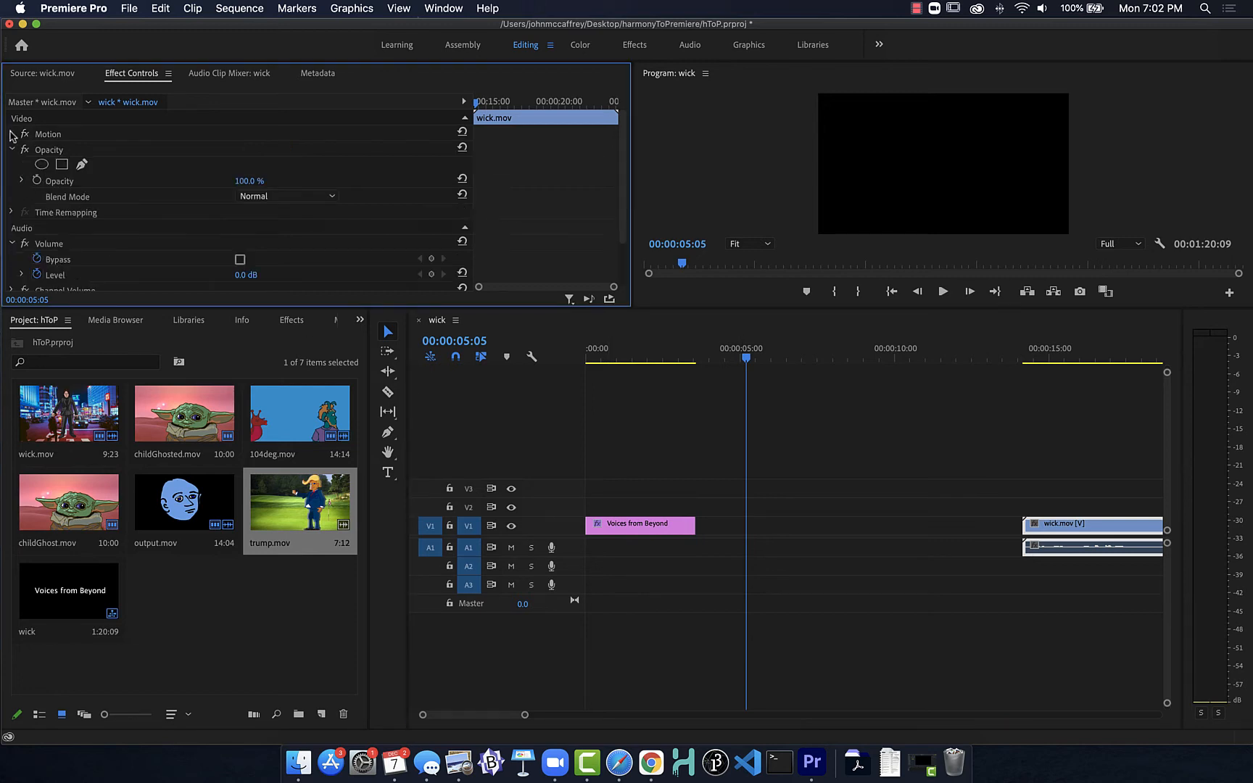
left_click(628, 356)
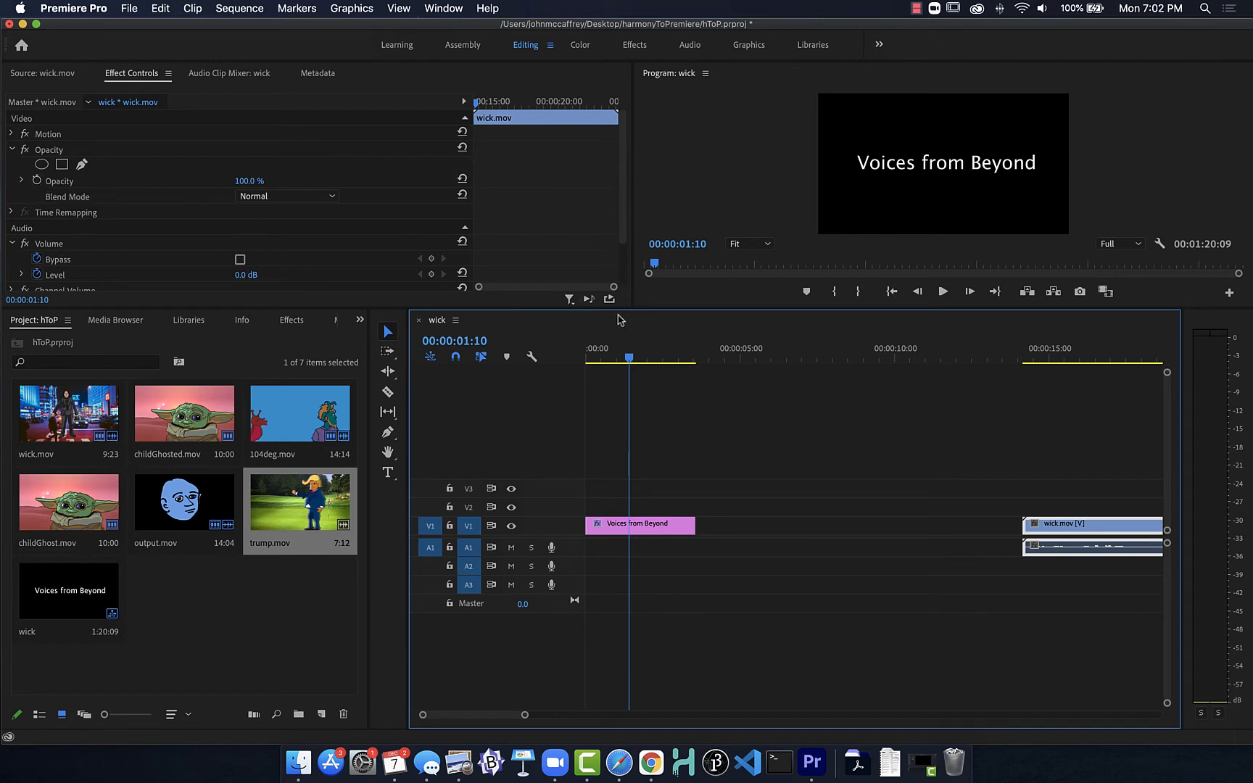
left_click_drag(627, 359, 547, 357)
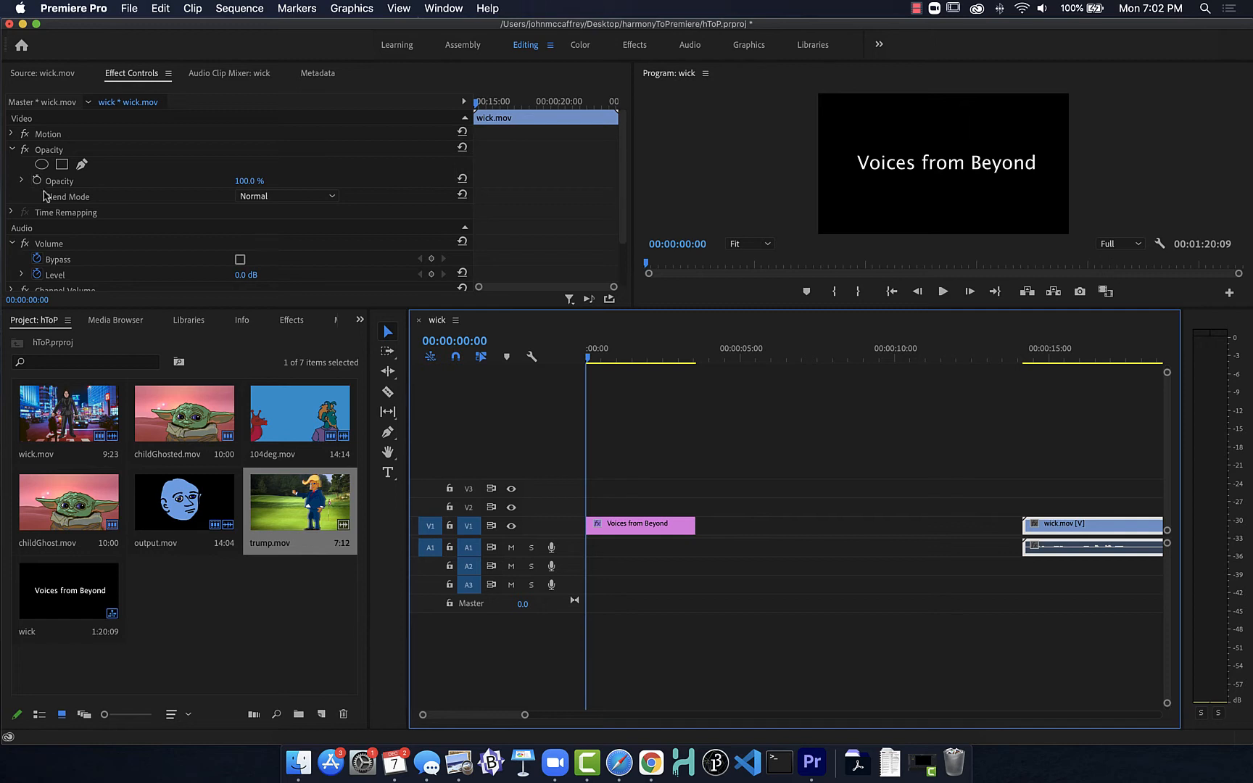
left_click(290, 323)
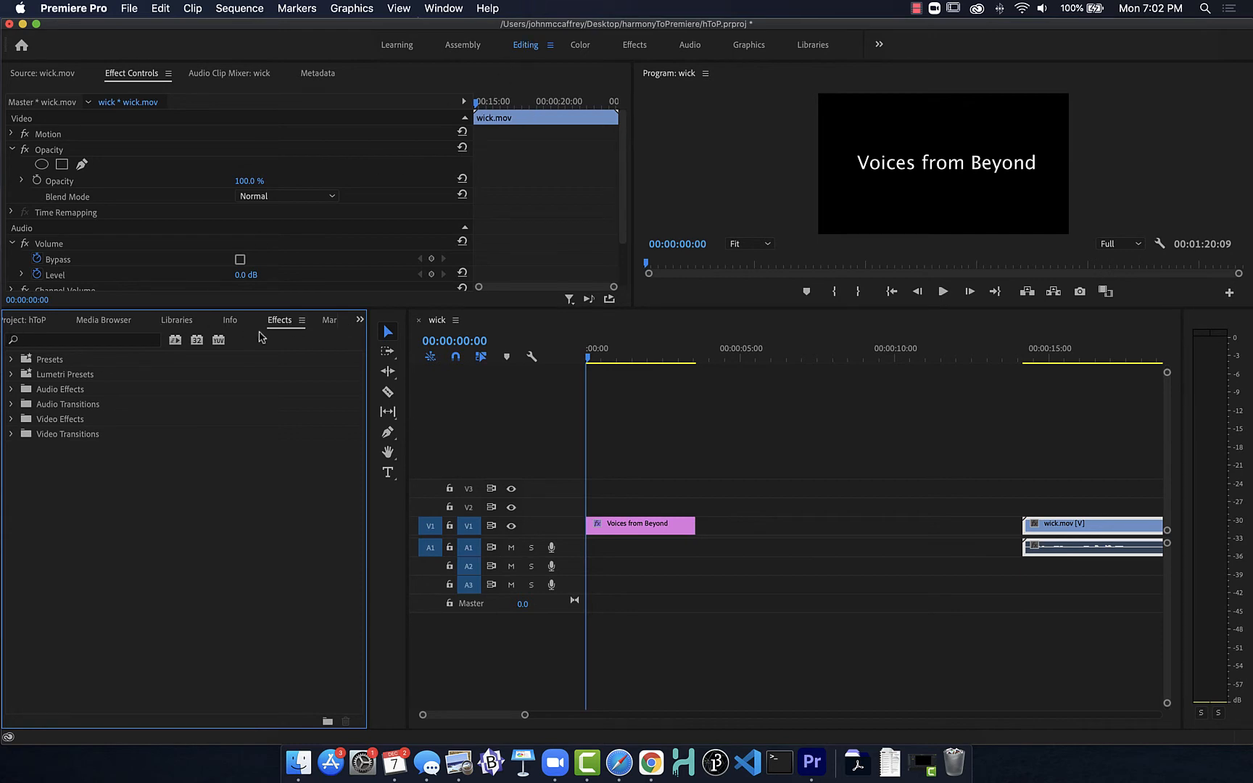
Step: Look at the Assembly and Effects workspace layouts, and return to the Editing workspace
left_click(393, 45)
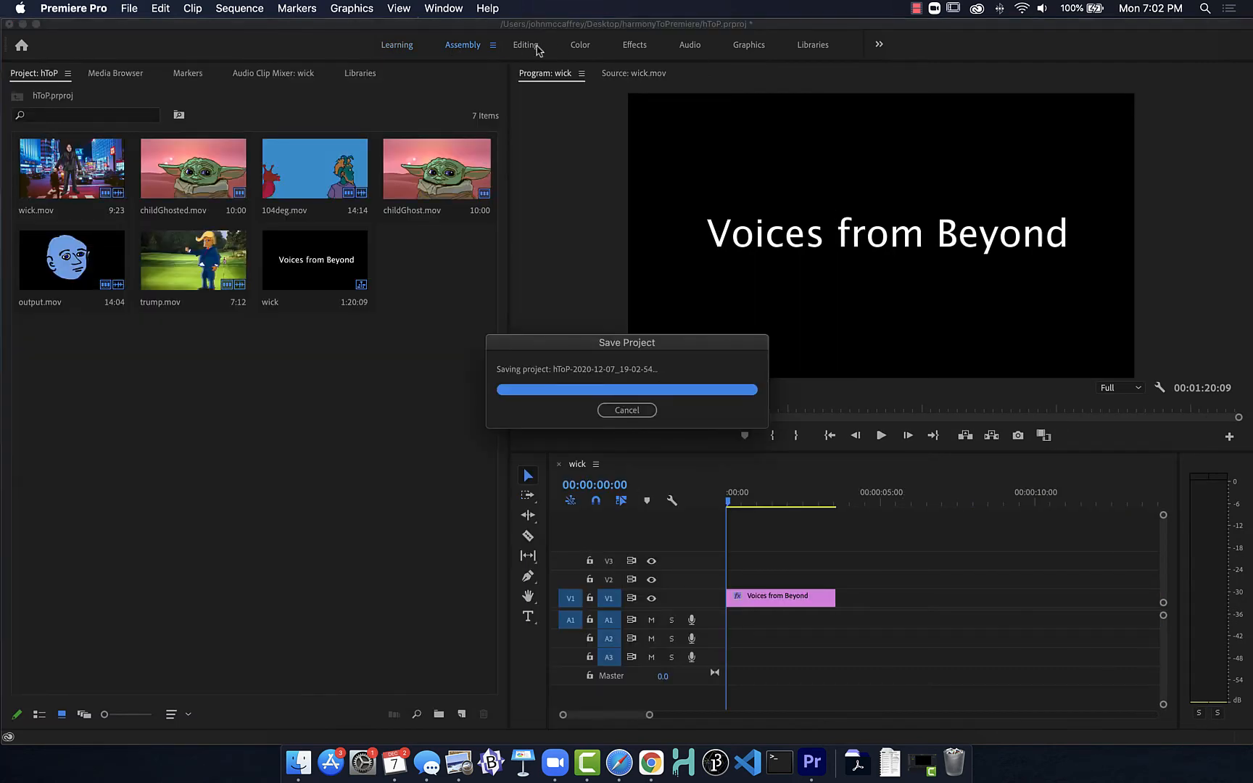
left_click(528, 47)
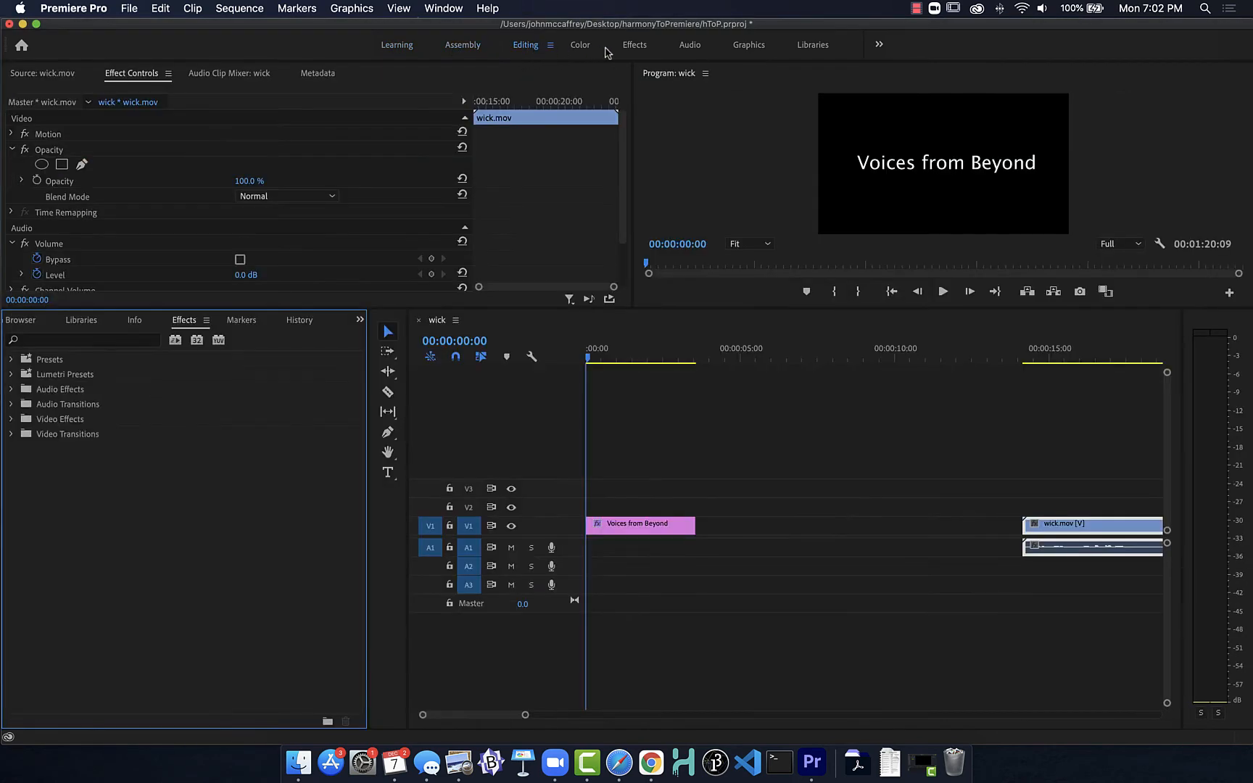
left_click(628, 46)
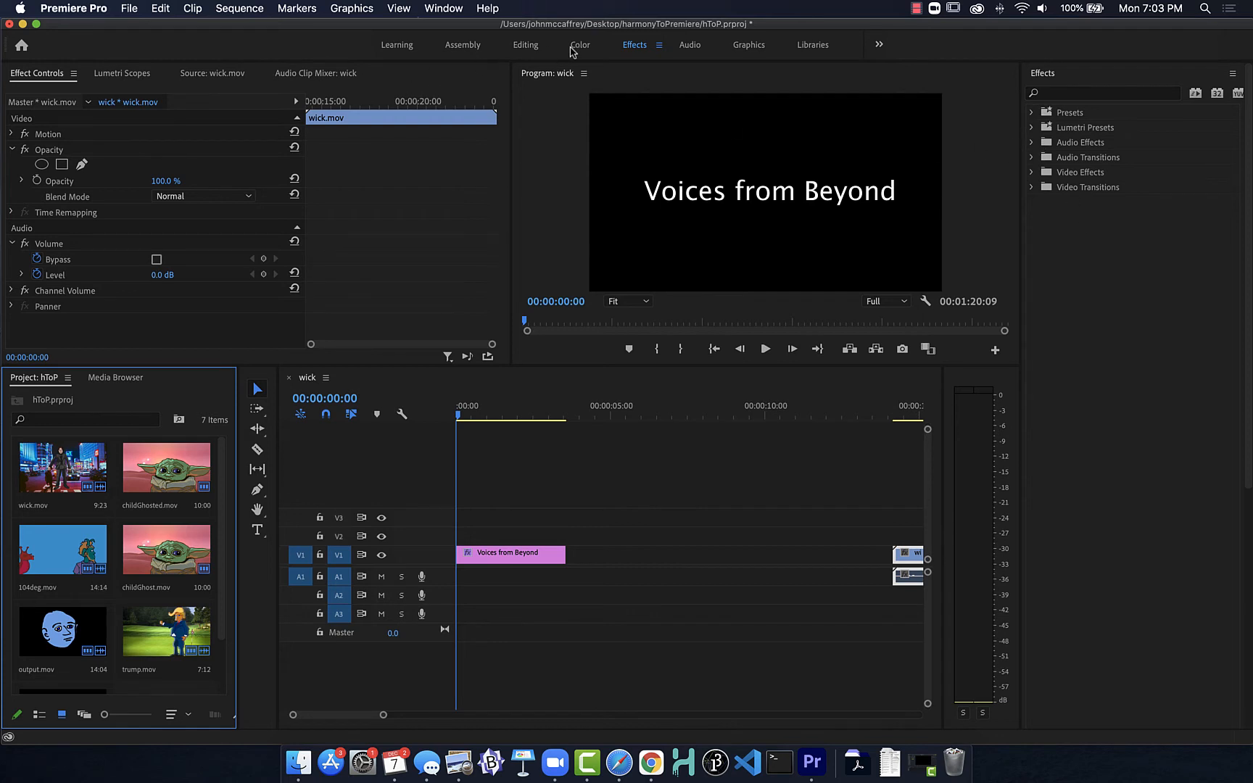
left_click(529, 46)
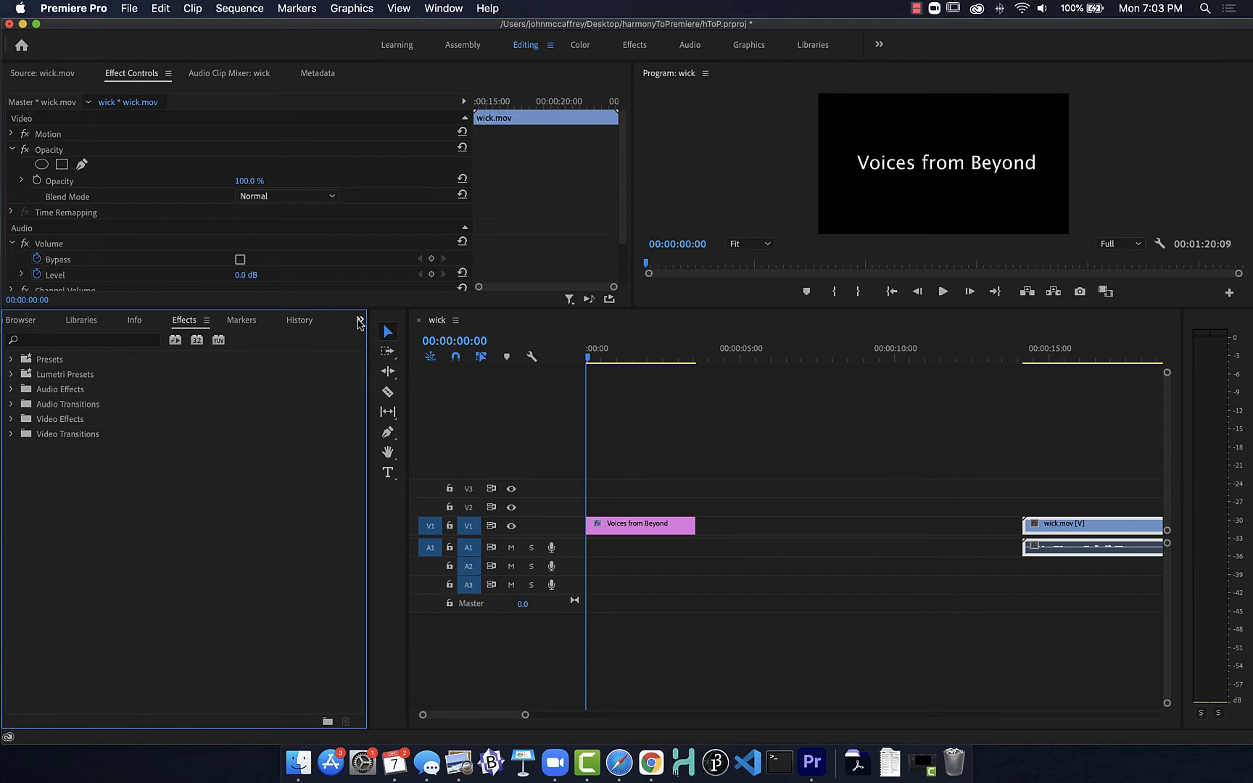
Step: Show the project's media items and switch back to the list of available effects
left_click(360, 321)
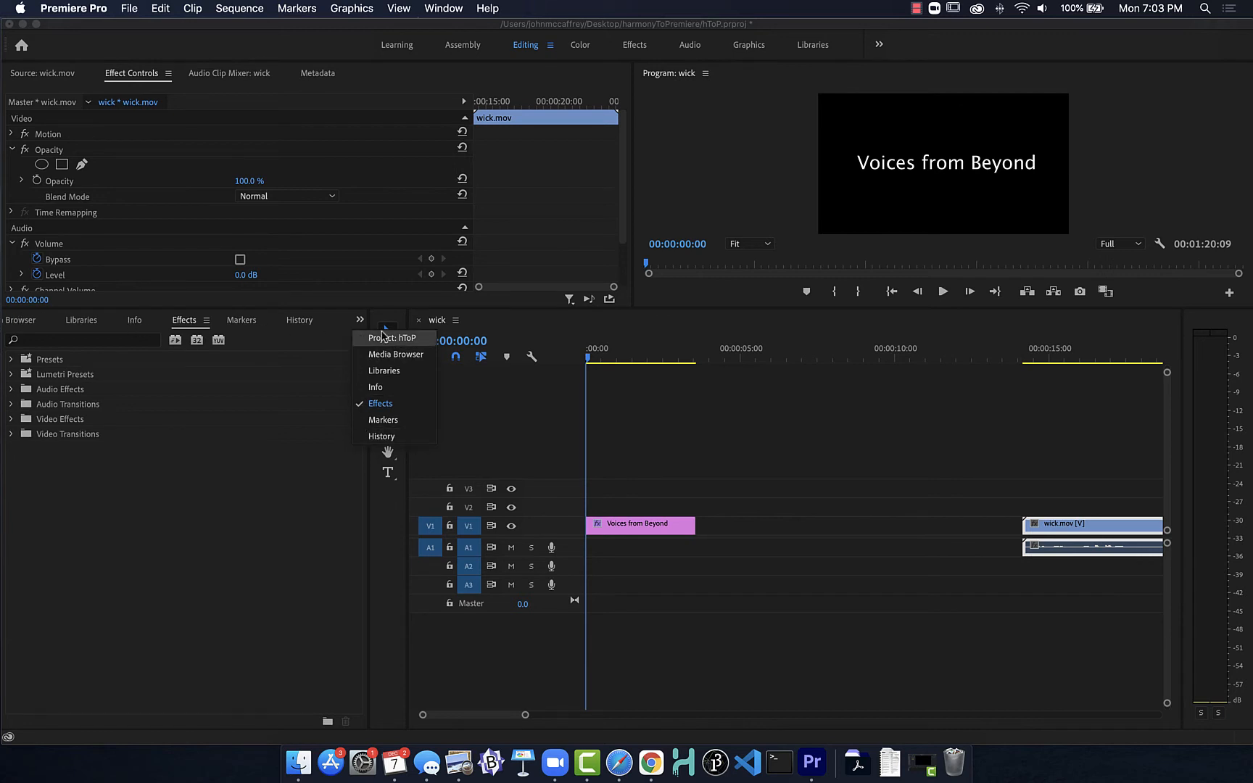
left_click(384, 339)
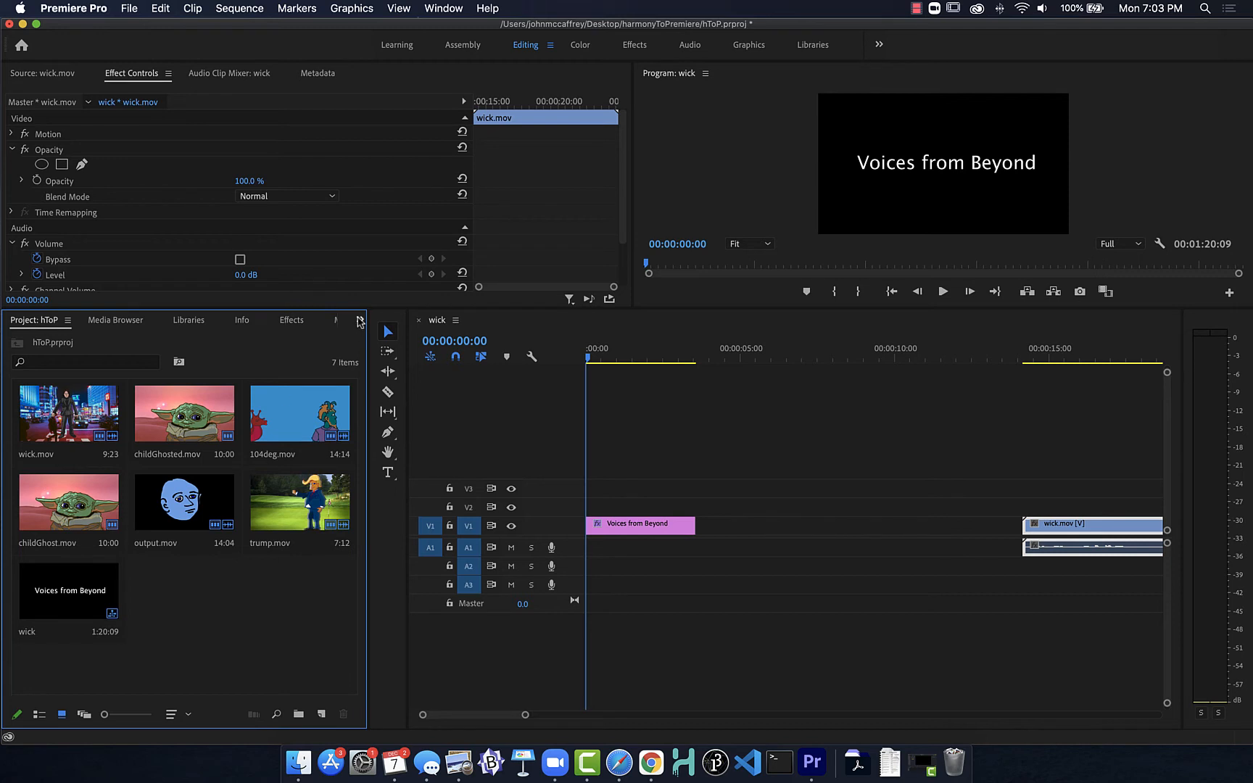
left_click(360, 322)
left_click(385, 406)
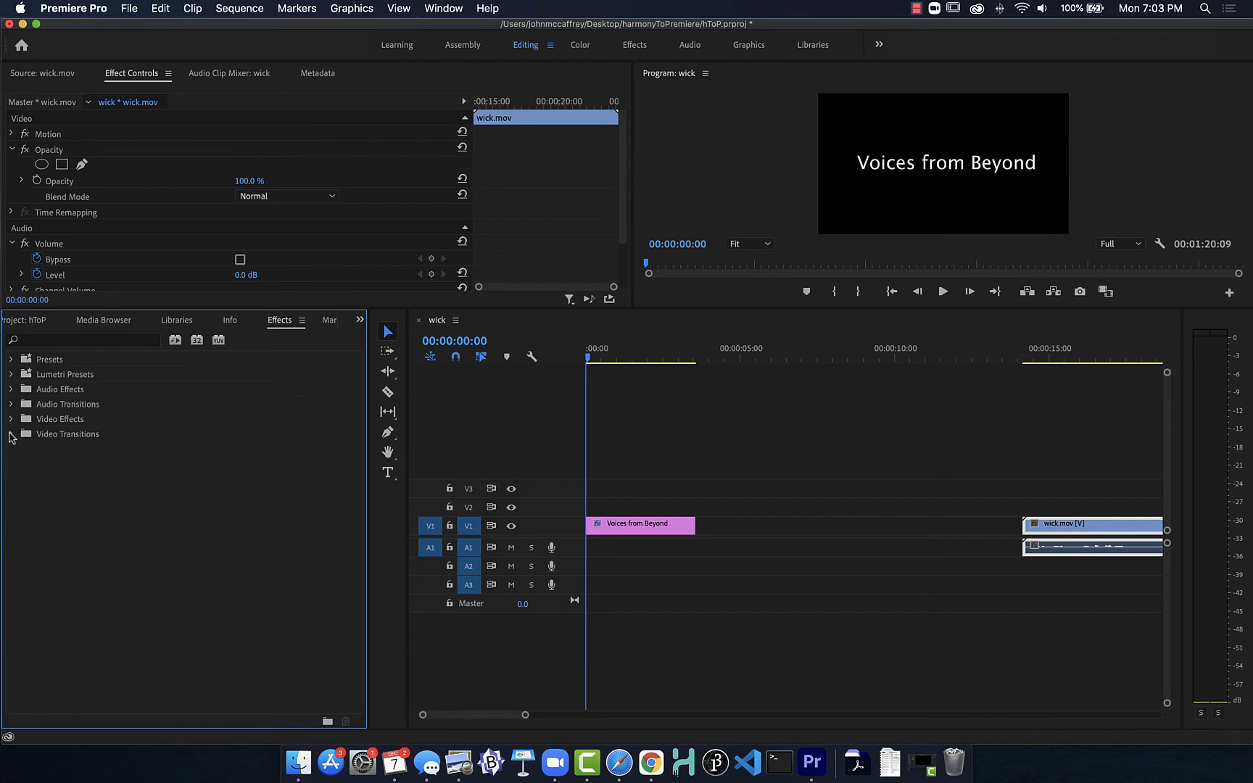
Step: Apply a Dip to Black dissolve to both the start and the end of the "Voices from Beyond" title
left_click(10, 435)
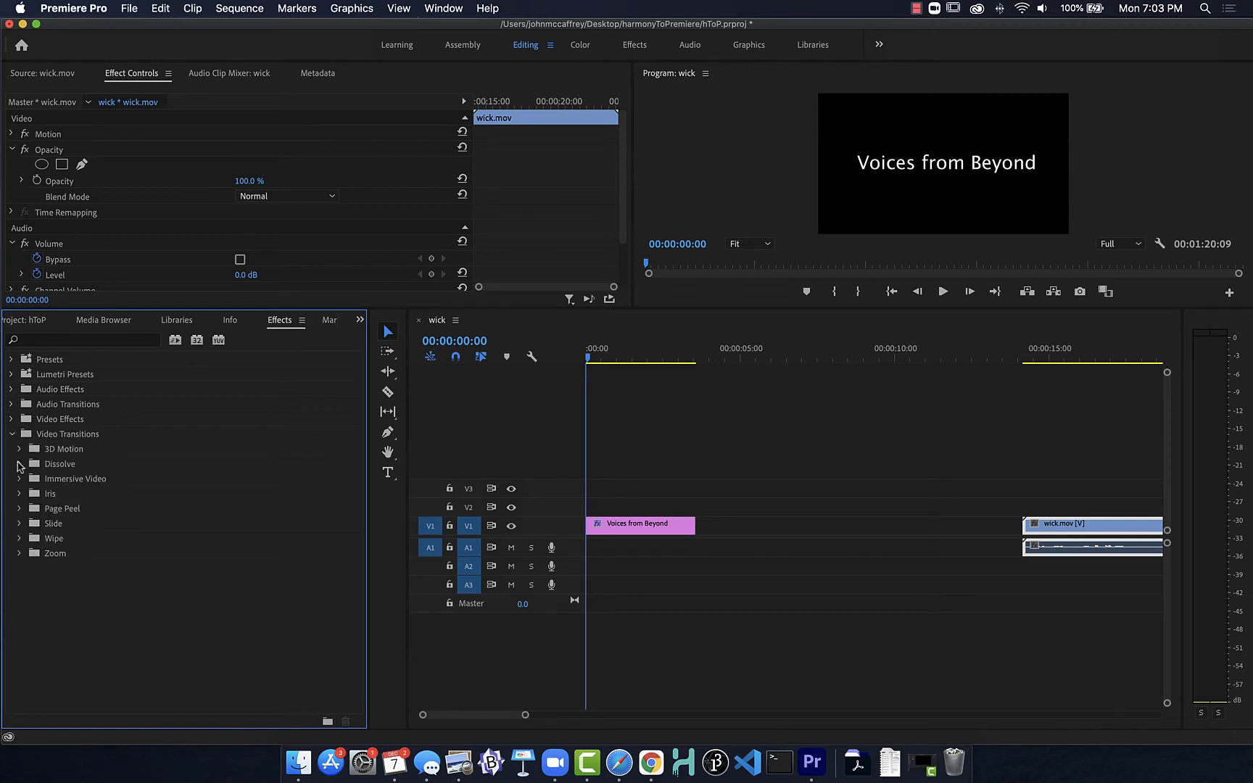
left_click(19, 464)
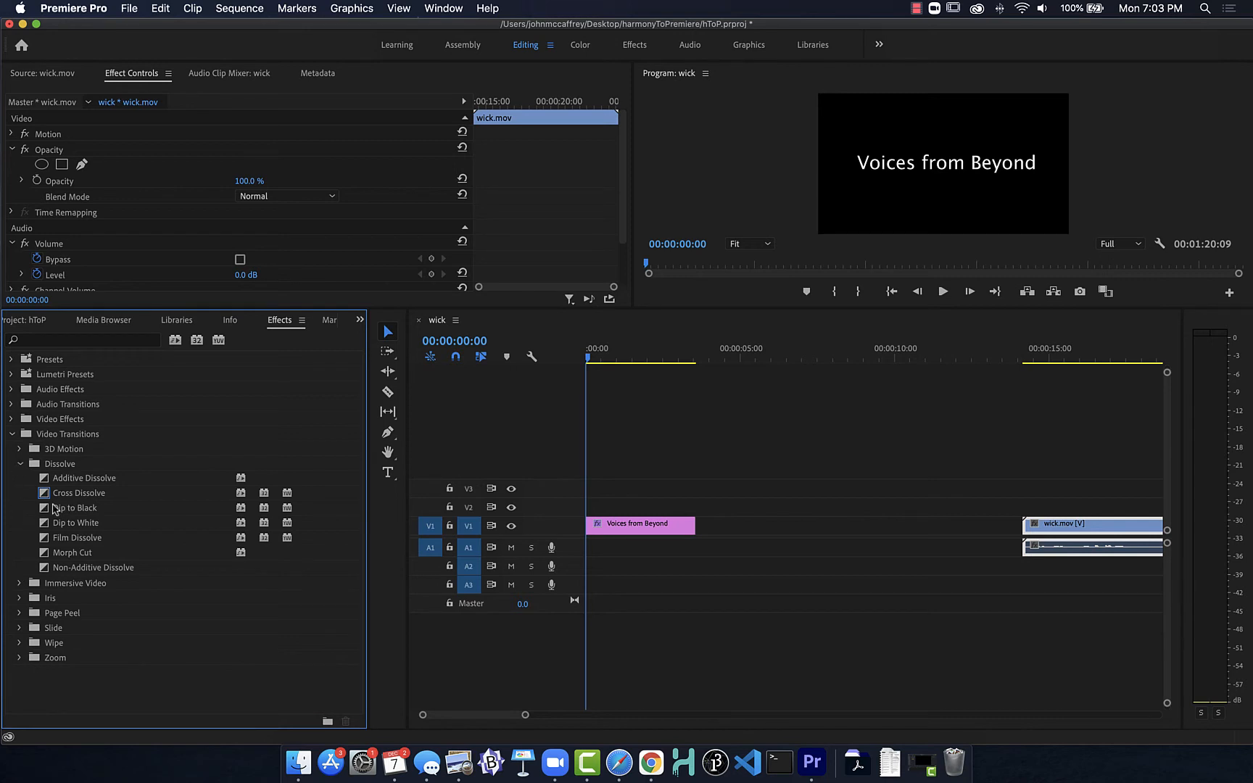
left_click_drag(46, 510, 596, 533)
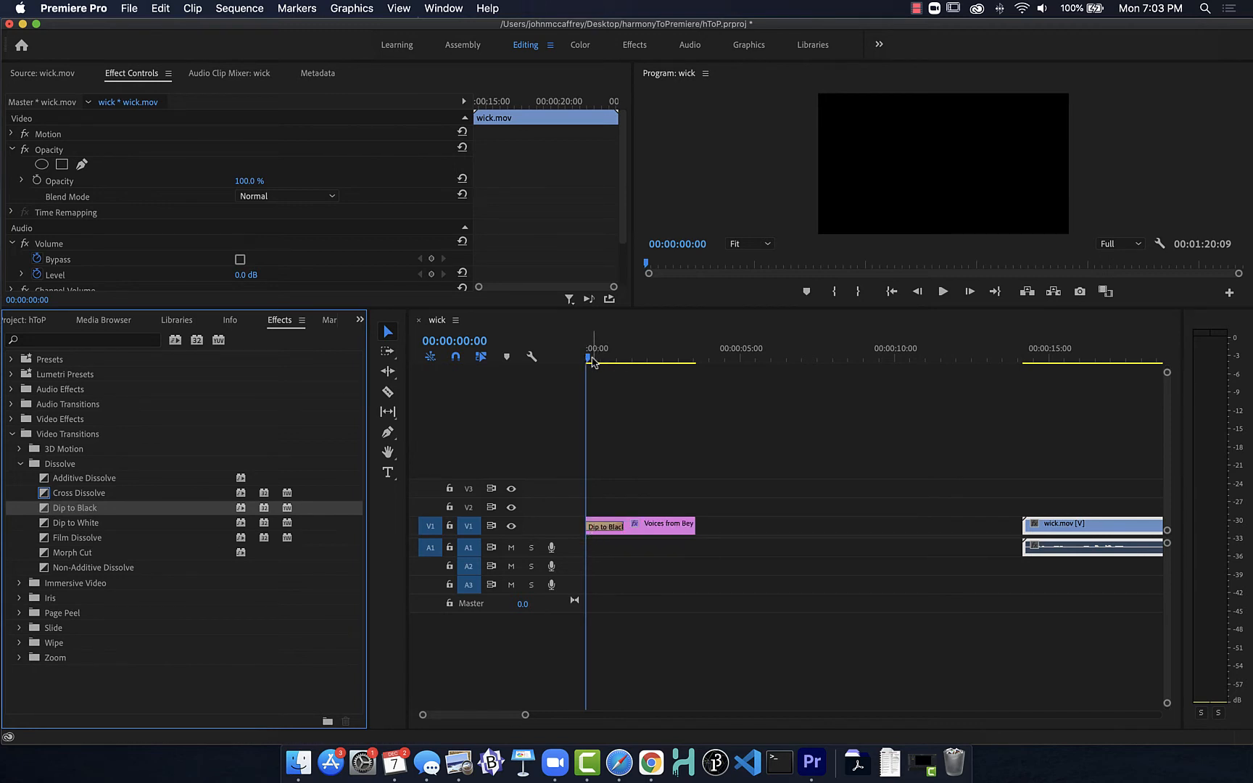
left_click_drag(593, 362, 623, 363)
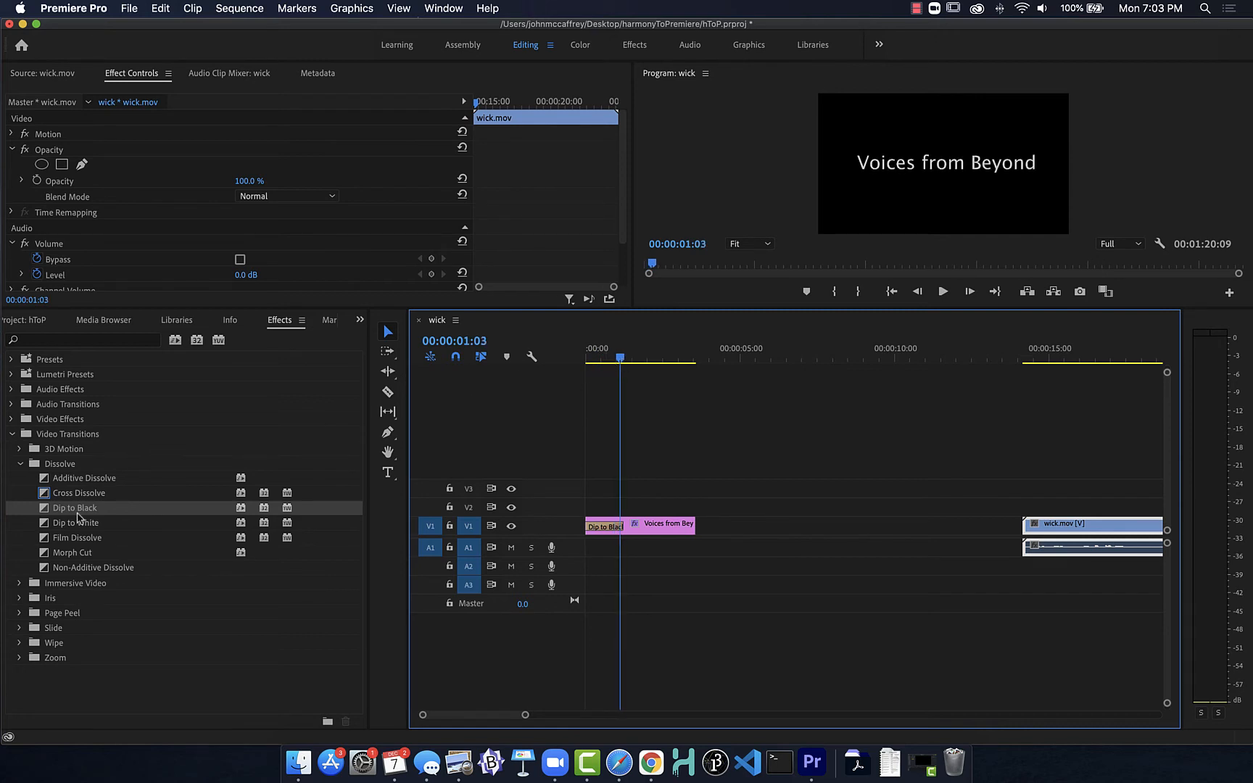
left_click_drag(44, 511, 696, 533)
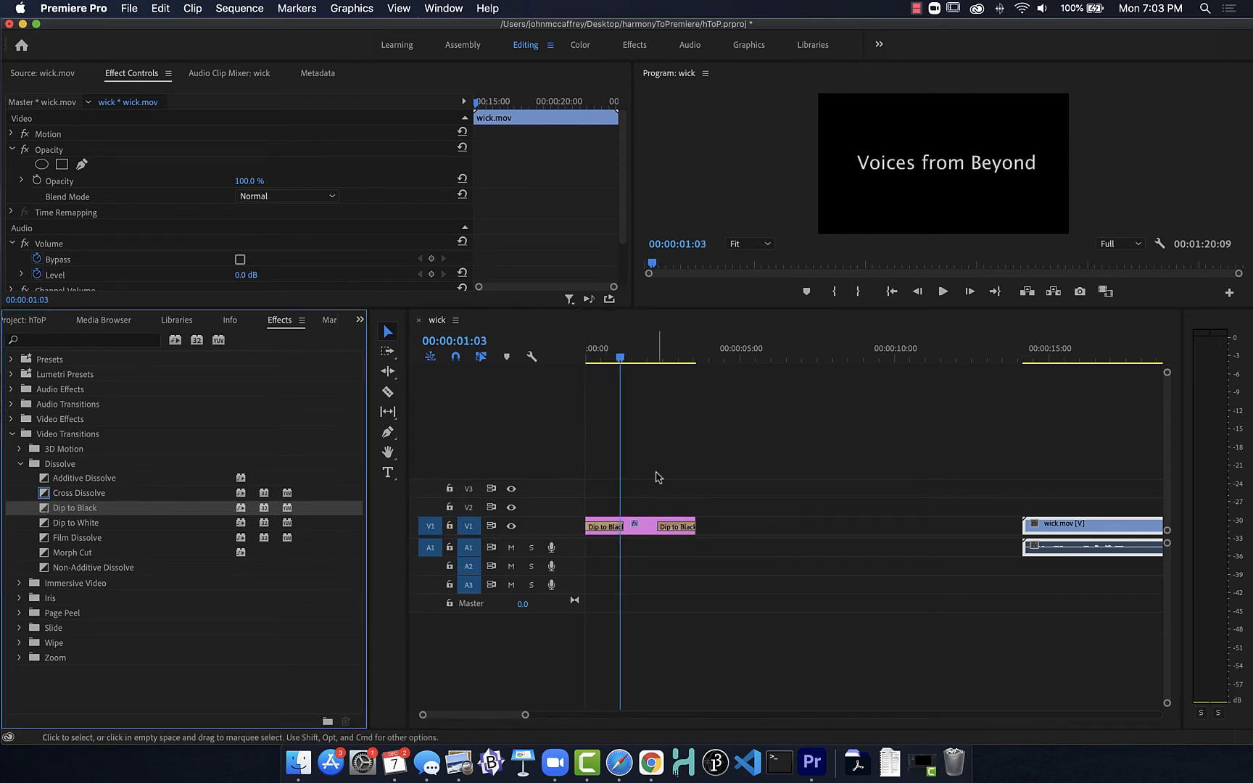
Step: Shorten the title to about 3 seconds and play it back from 00:00:00:00 to check its fades
left_click(621, 359)
left_click_drag(622, 358, 588, 359)
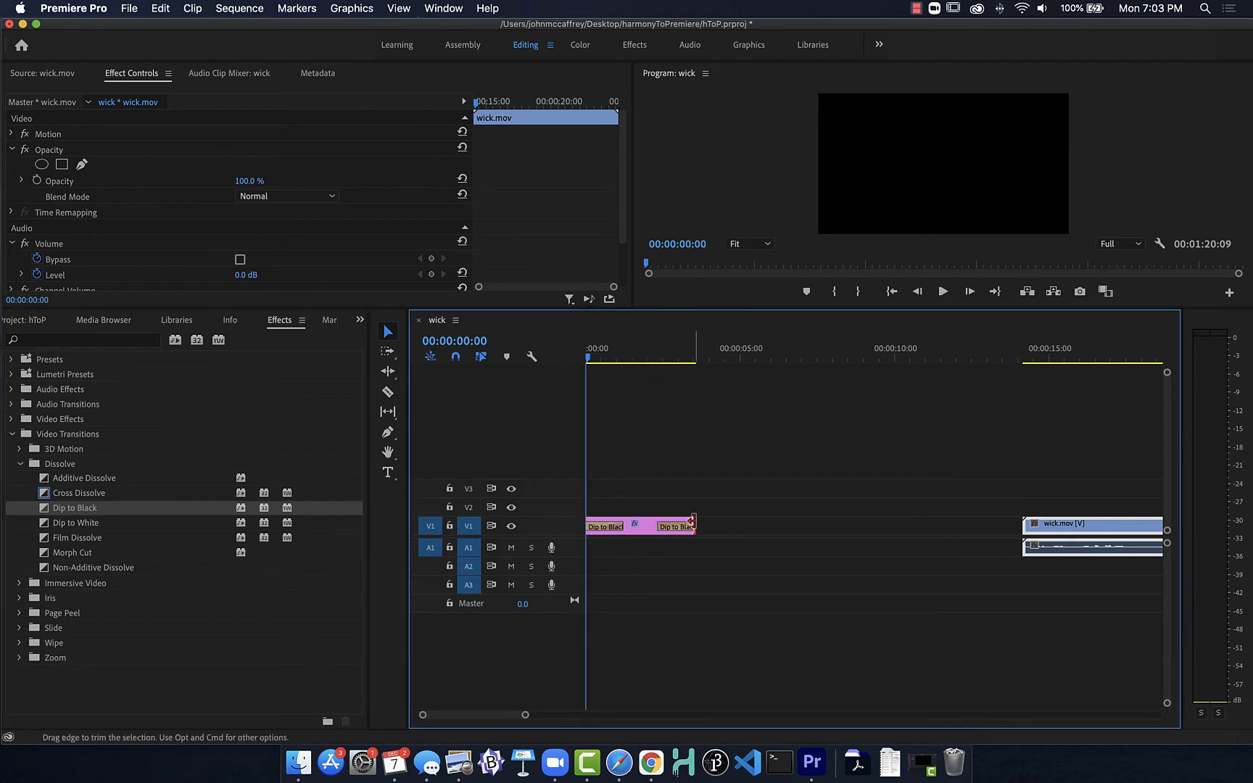
left_click_drag(692, 521, 676, 522)
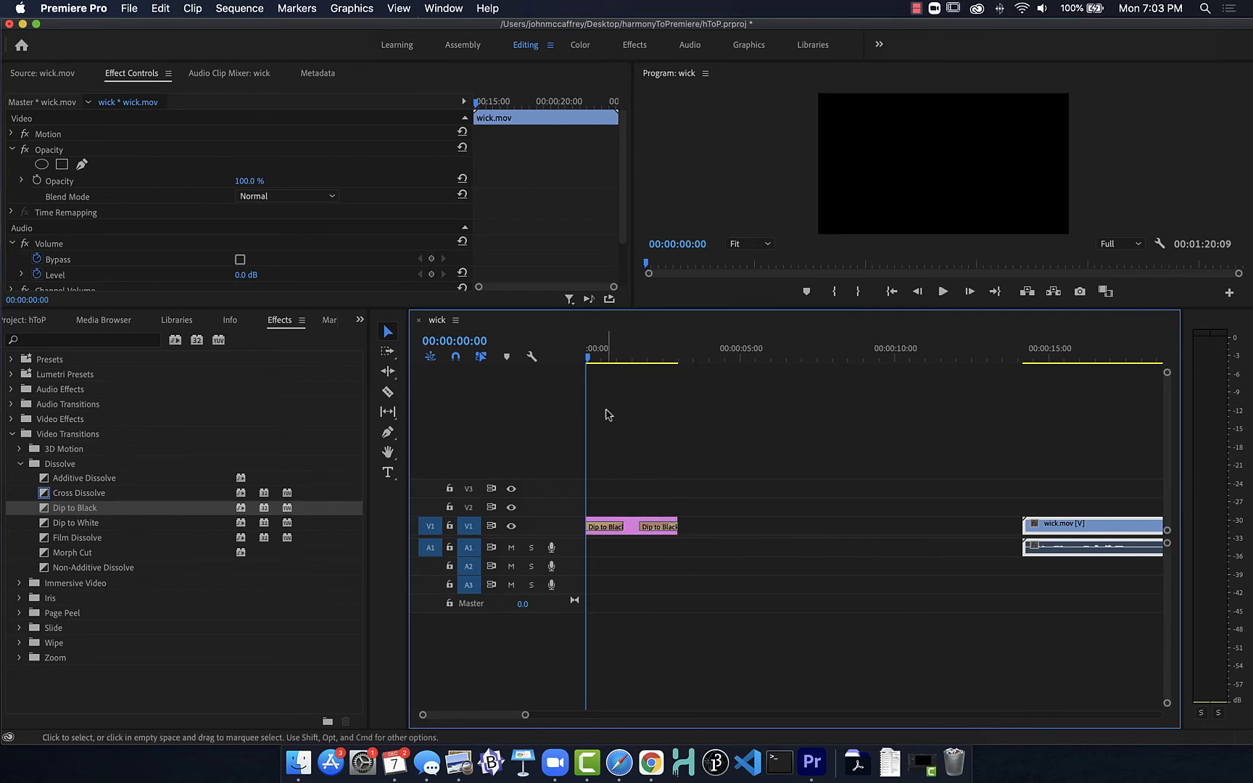
key("space")
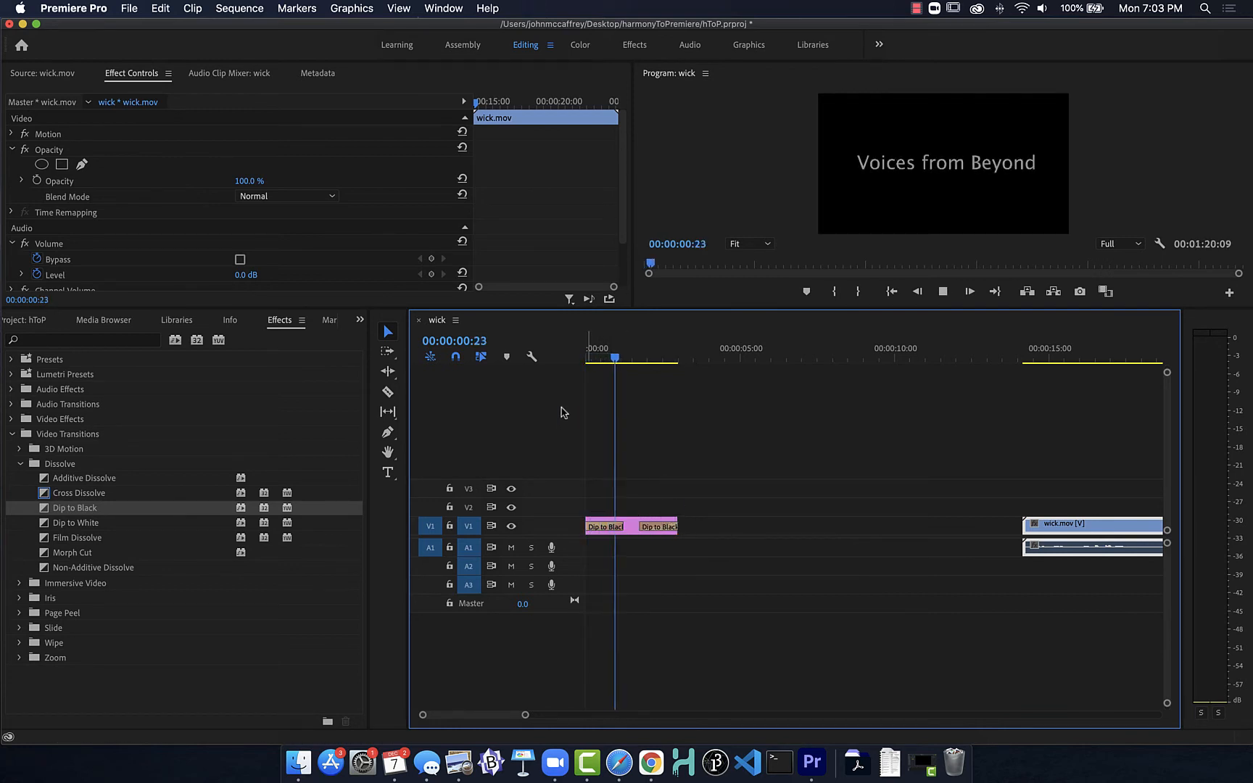
Step: Close the gap between the "Voices from Beyond" title and wick.mov, and play back across the cut
key("space")
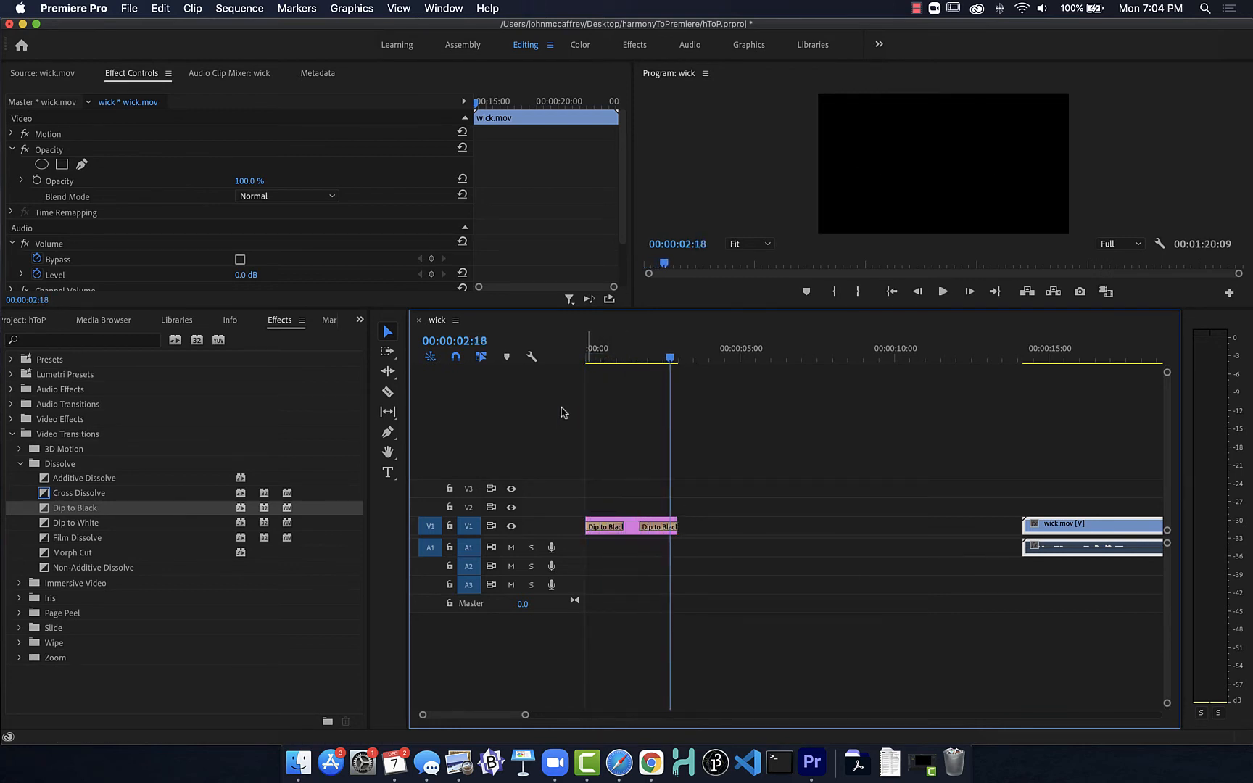
left_click(727, 529)
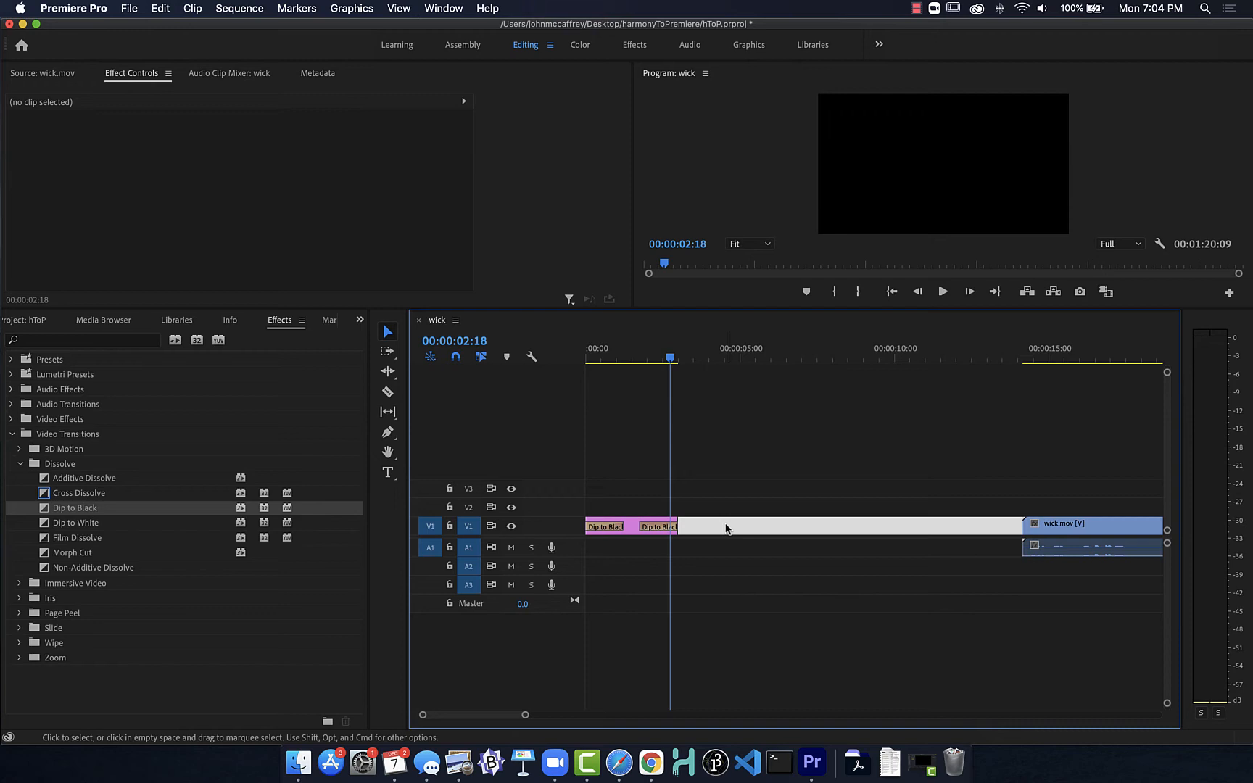
key("BackSpace")
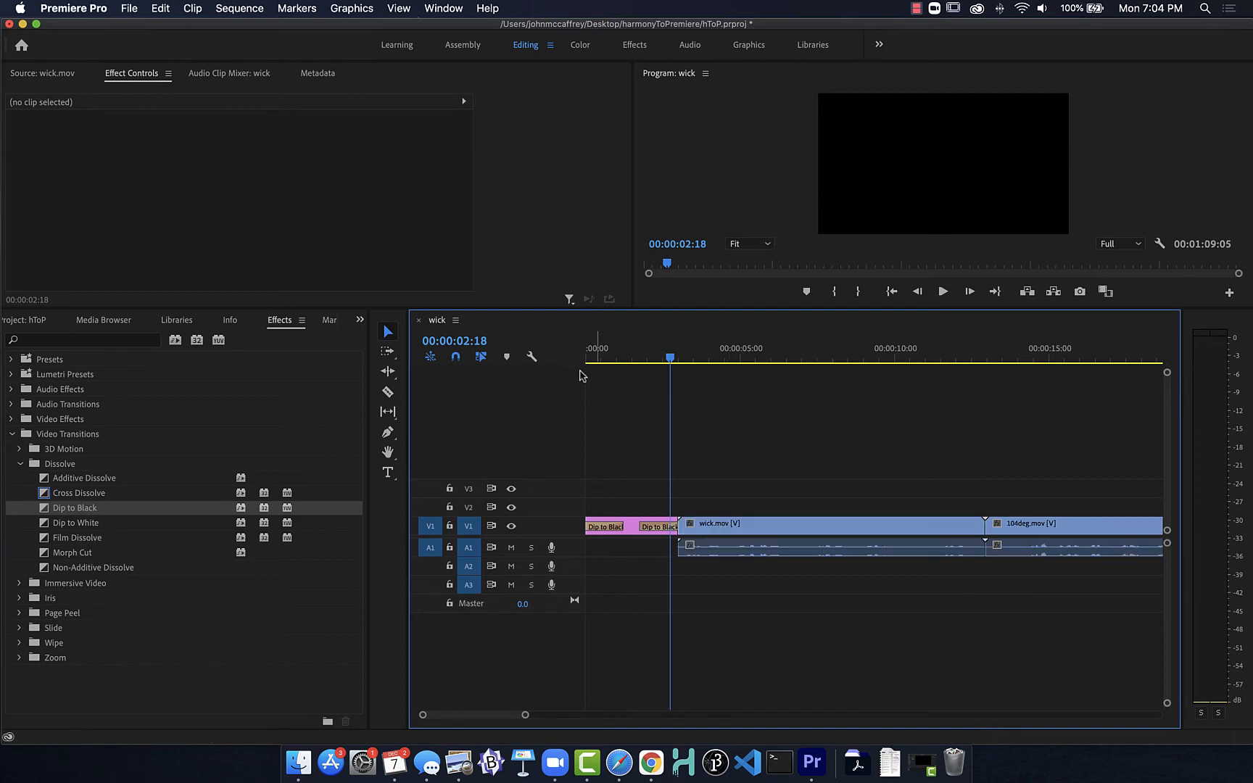
key("space")
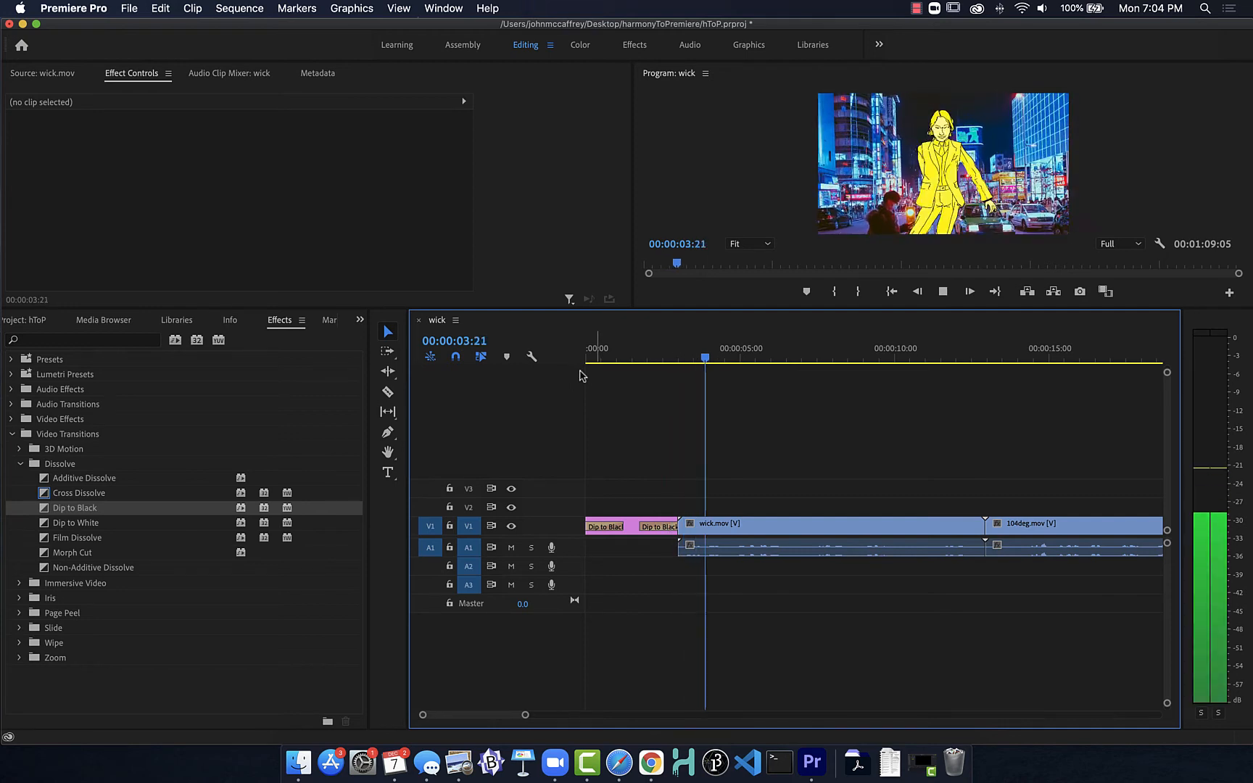
key("space")
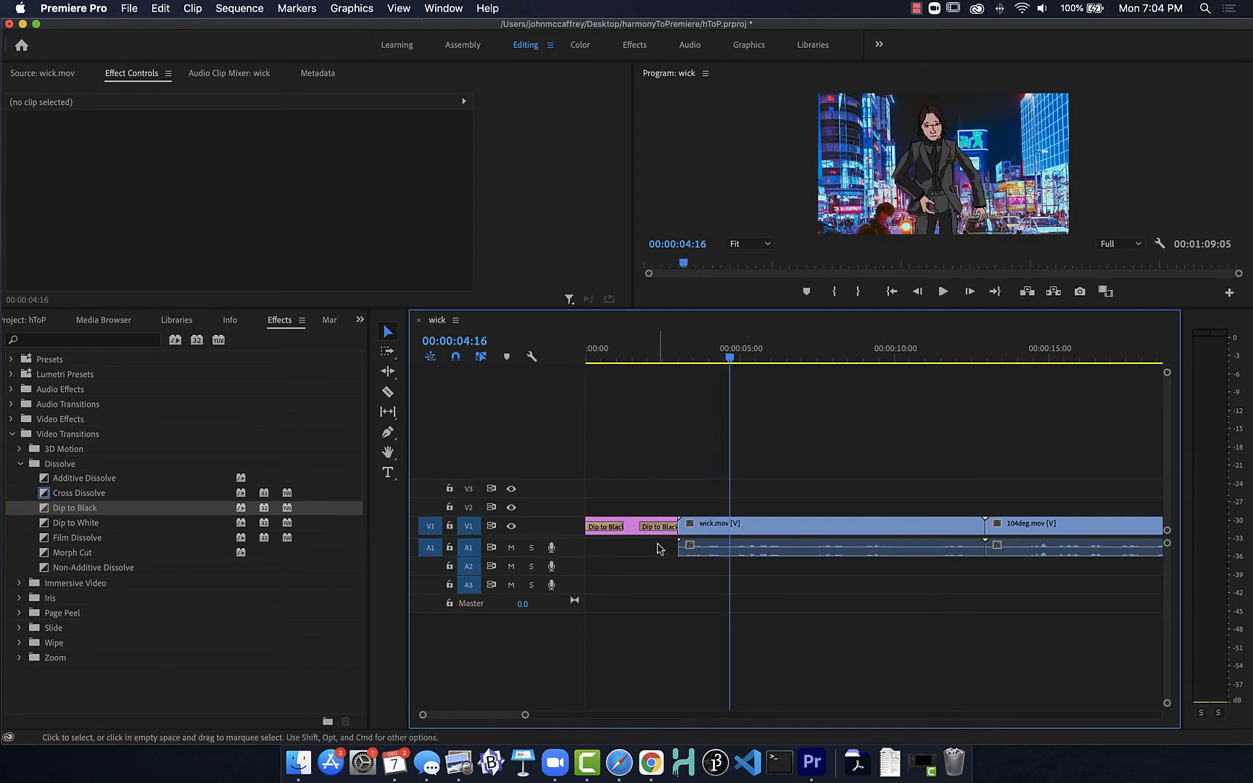
Step: Remove the Dip to Black from the end of the "Voices from Beyond" title and try to reapply it
mouse_move(658, 532)
left_mouse_down()
mouse_move(679, 530)
mouse_move(653, 535)
left_mouse_up()
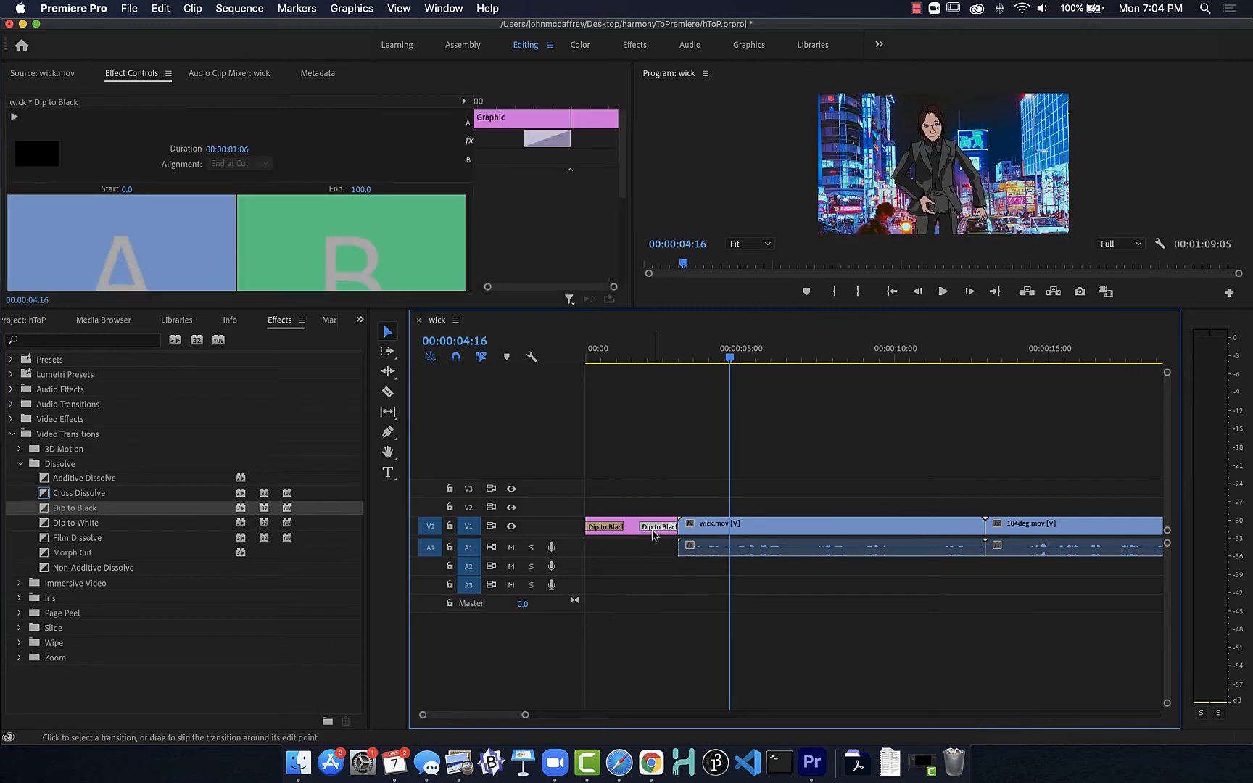
left_click(637, 590)
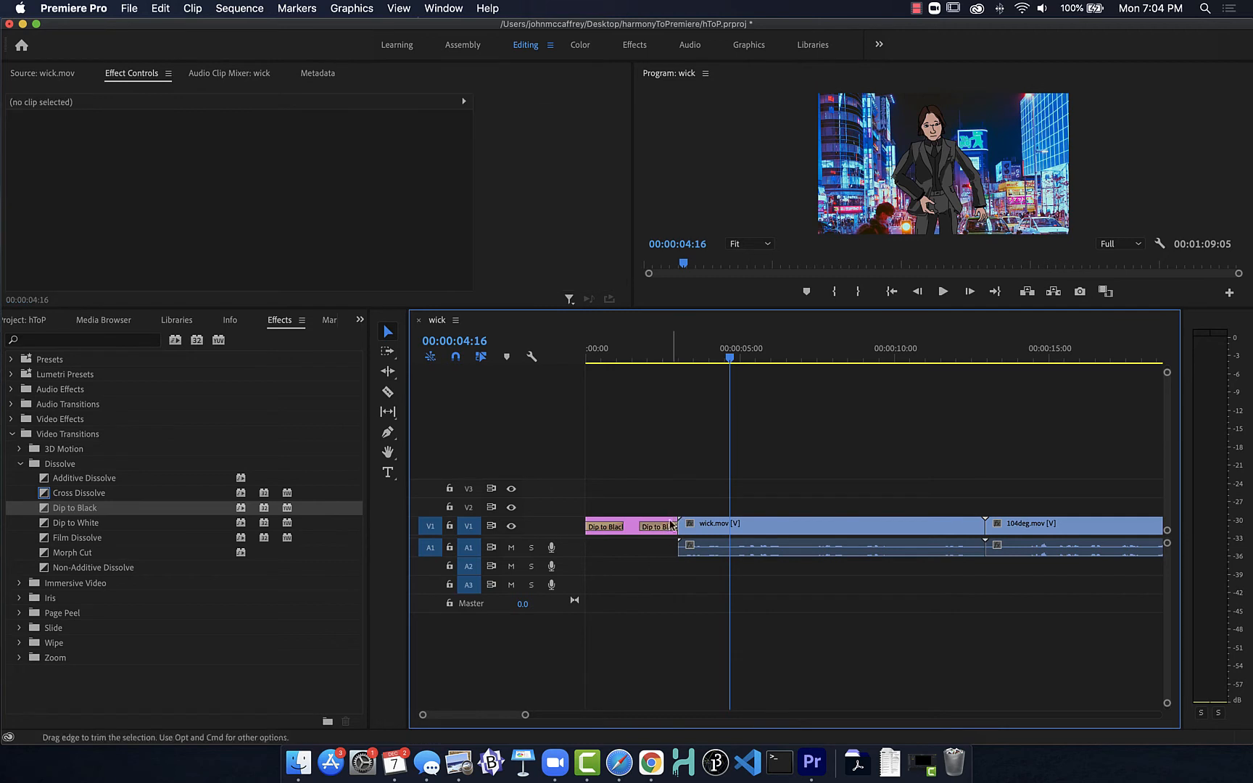
left_click(666, 531)
key("Delete")
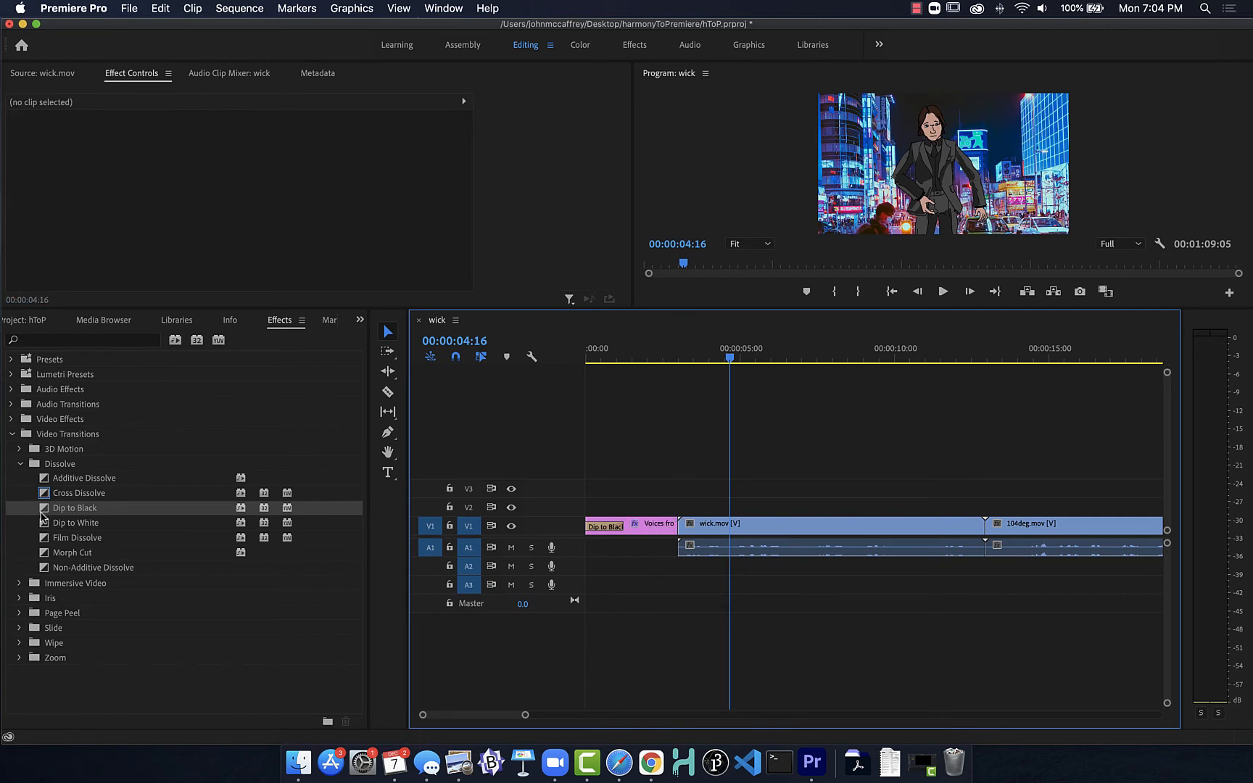
left_click_drag(41, 517, 660, 566)
left_click(664, 482)
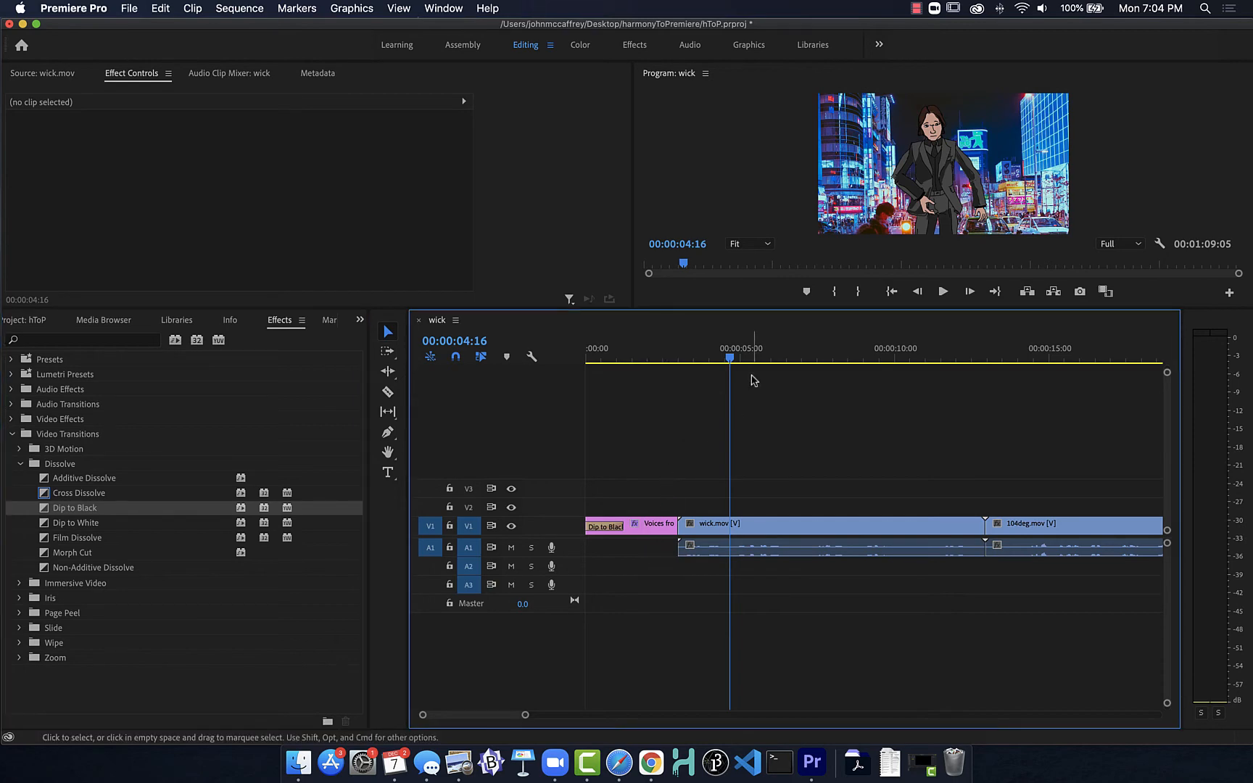
Step: Apply a Dip to Black across the cut between wick.mov and 104deg.mov, accepting repeated frames
left_click_drag(730, 357, 914, 385)
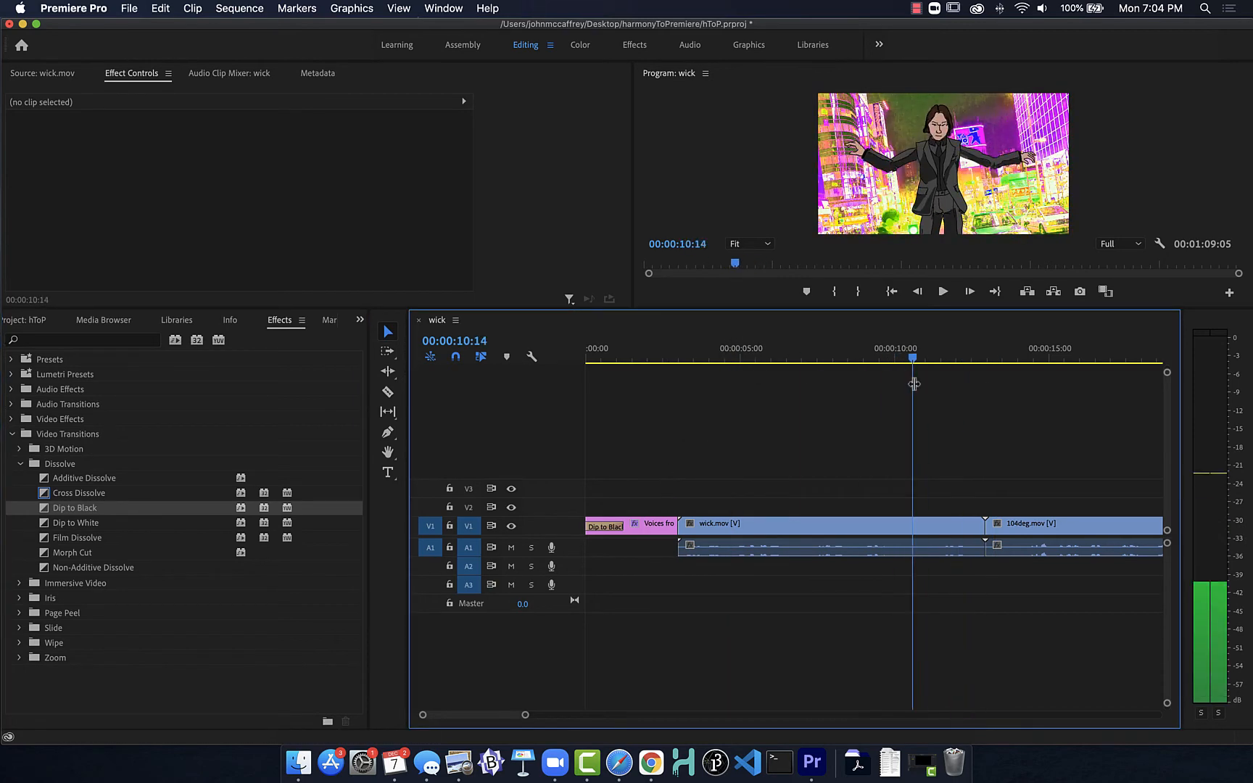
left_click_drag(54, 507, 985, 542)
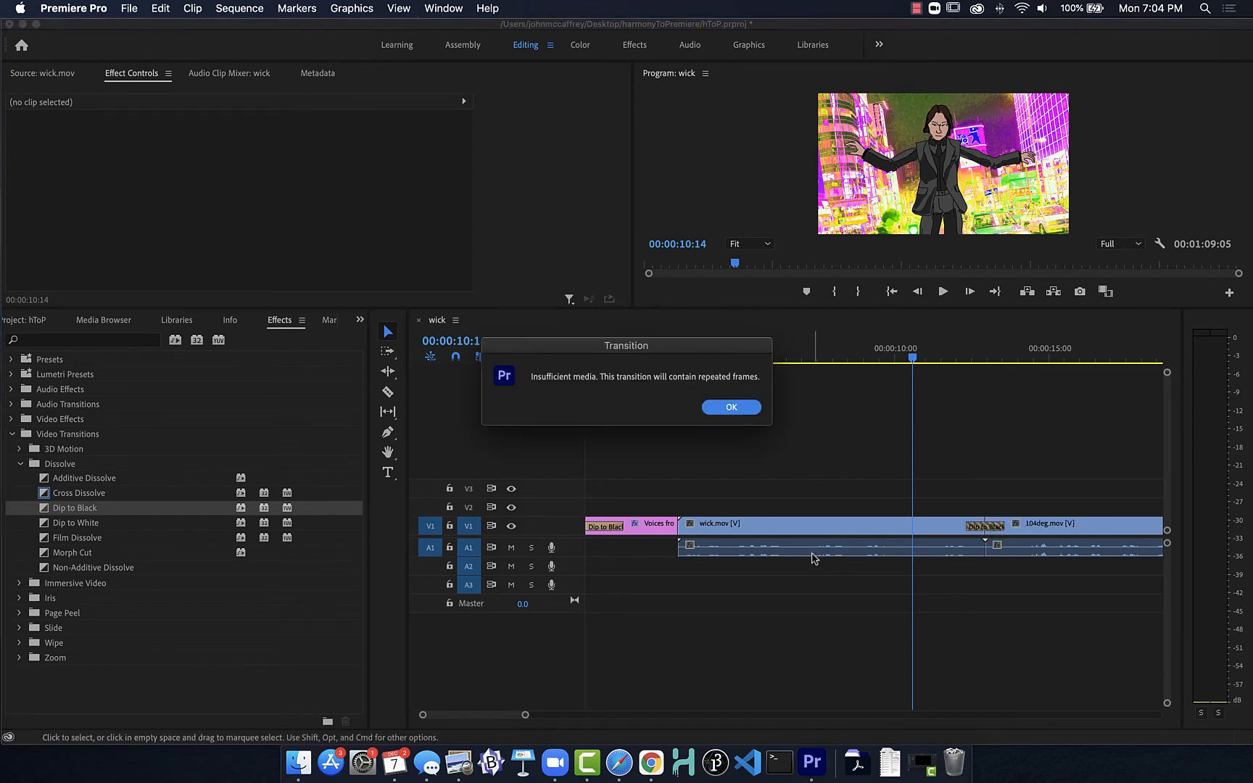
left_click(731, 408)
mouse_move(913, 360)
left_mouse_down()
mouse_move(1013, 368)
mouse_move(712, 368)
mouse_move(971, 367)
mouse_move(773, 367)
mouse_move(936, 367)
mouse_move(853, 367)
mouse_move(920, 367)
mouse_move(891, 366)
left_mouse_up()
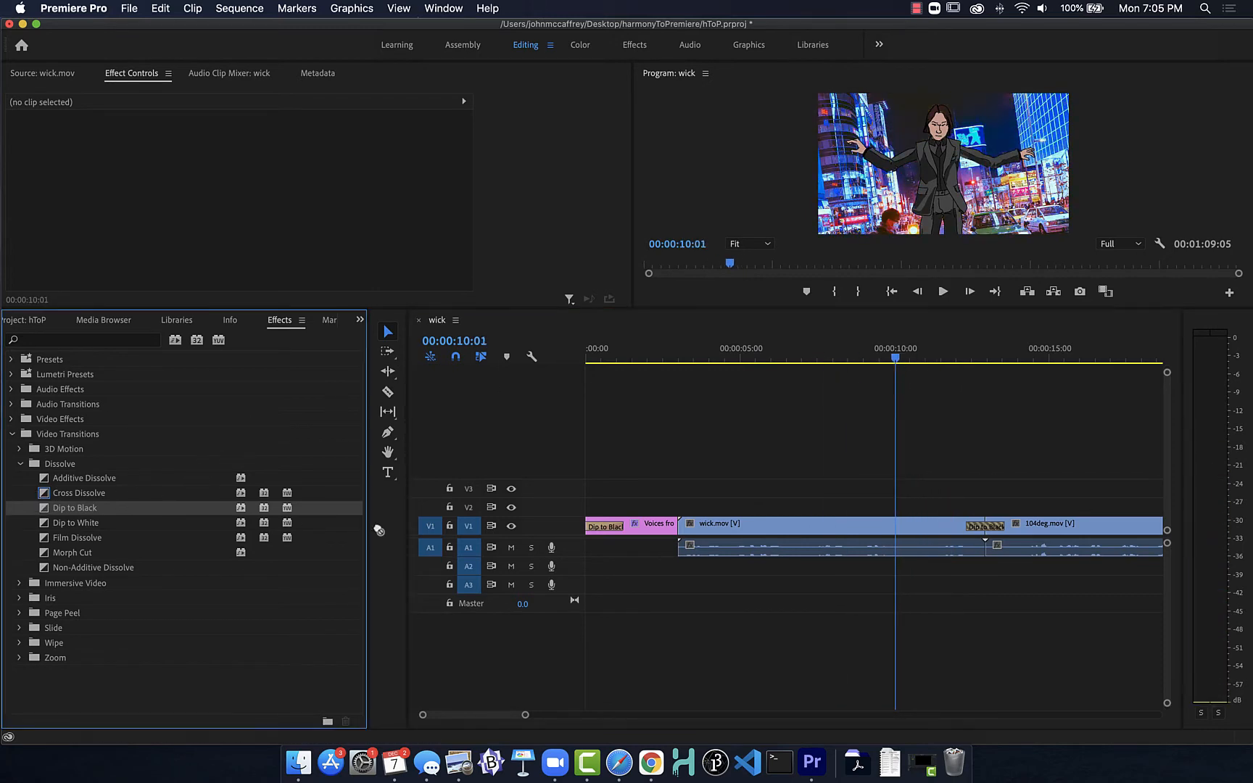
Step: Apply a Dip to Black to the start of wick.mov and play it back from 00:00:02:07 in the title
left_click_drag(74, 507, 676, 531)
left_click_drag(49, 509, 642, 537)
left_click(644, 533)
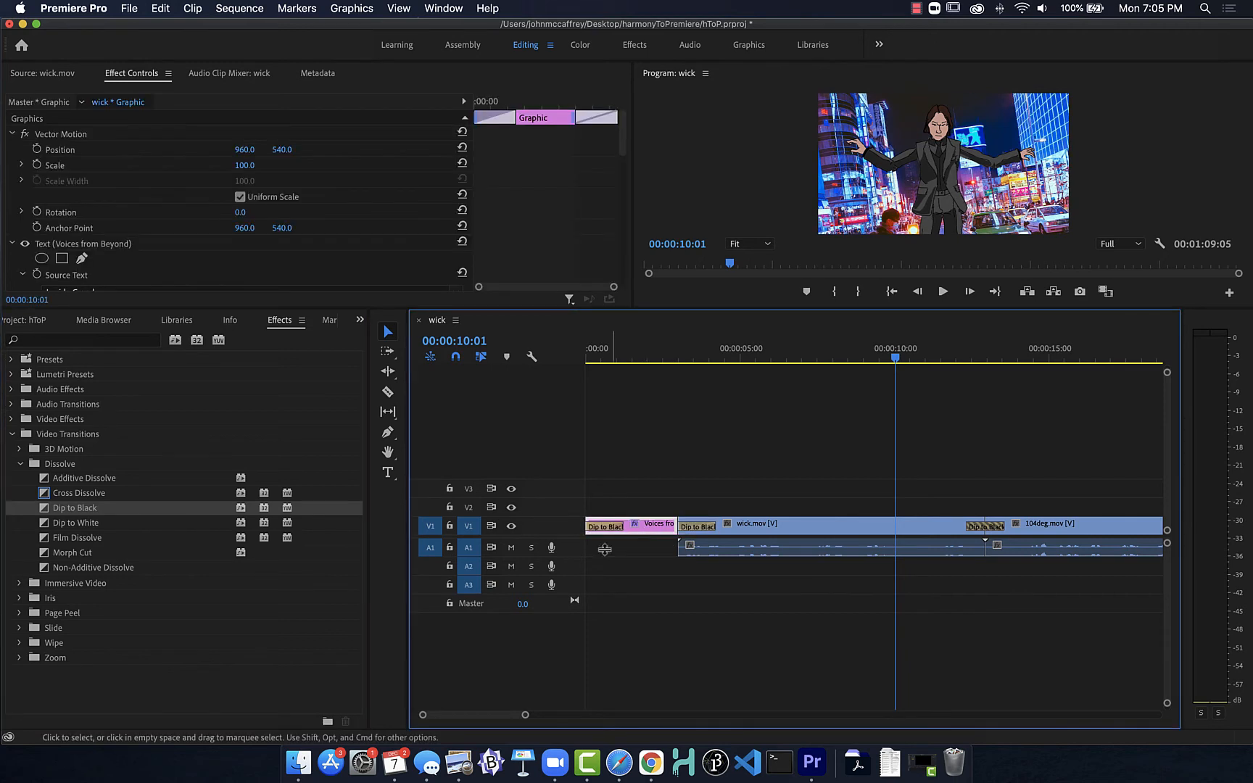
left_click_drag(45, 511, 635, 553)
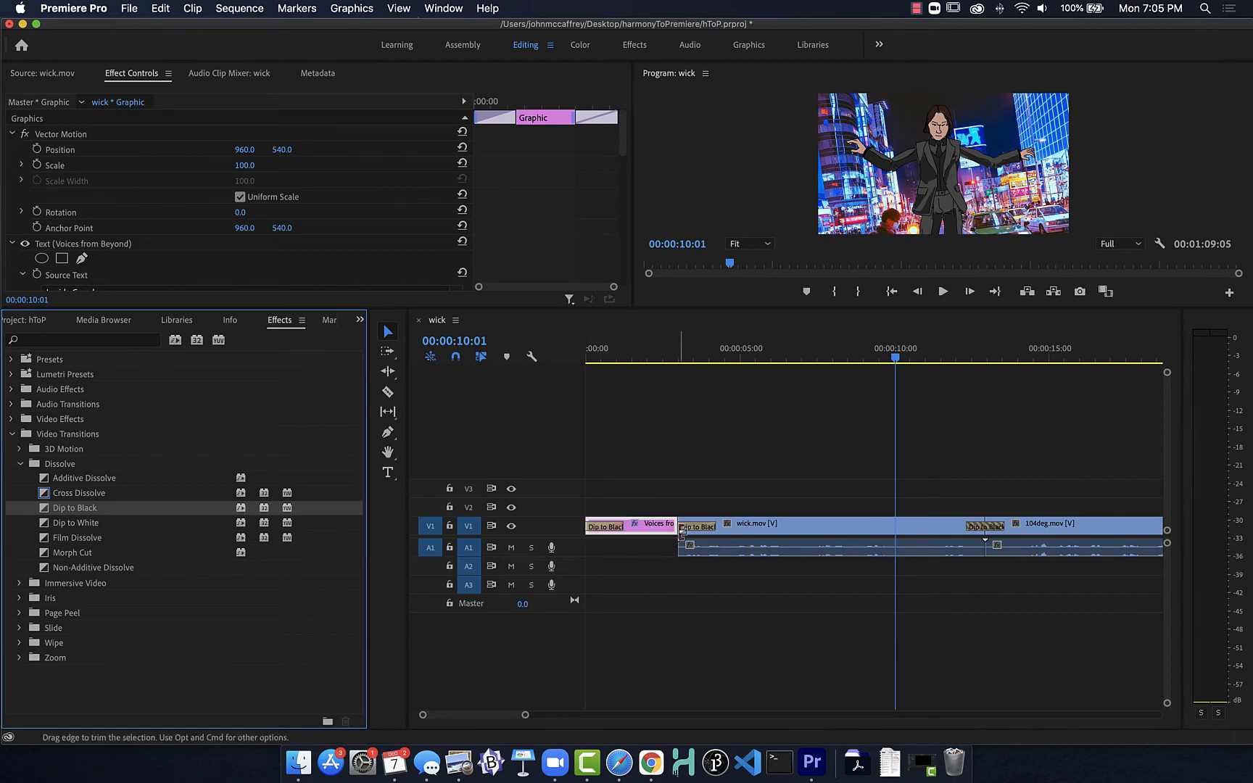
mouse_move(674, 356)
left_mouse_down()
mouse_move(716, 356)
mouse_move(655, 356)
left_mouse_up()
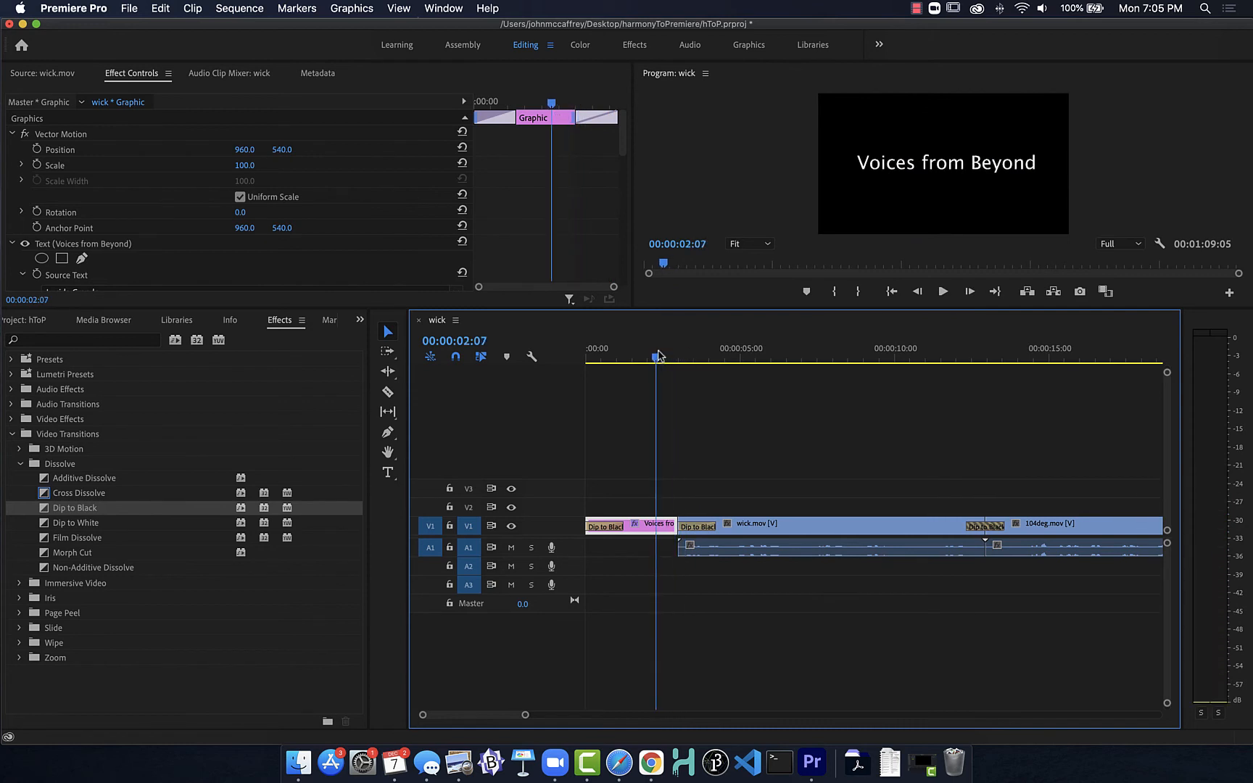
key("space")
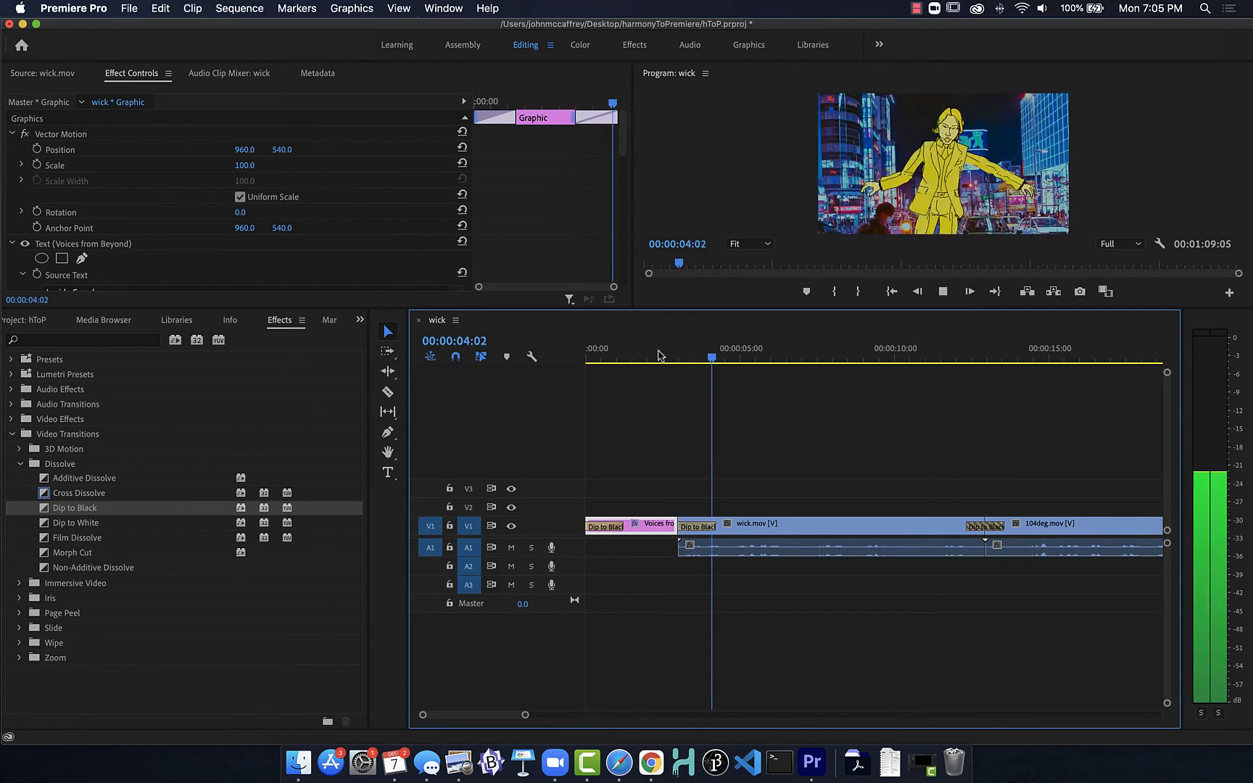
key("space")
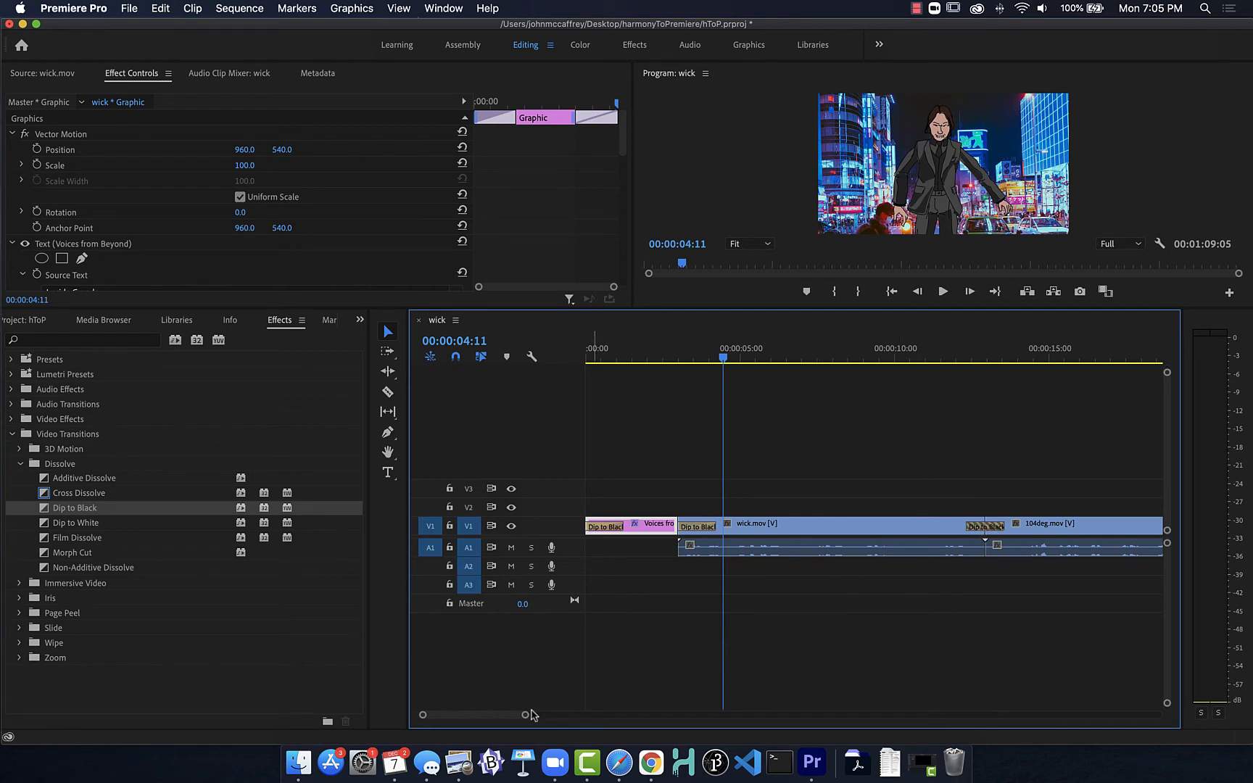
Step: Apply a Dip to White across the cut between 104deg.mov and childGhost.mov, accepting repeated frames, and scrub near it
left_click_drag(503, 714, 520, 707)
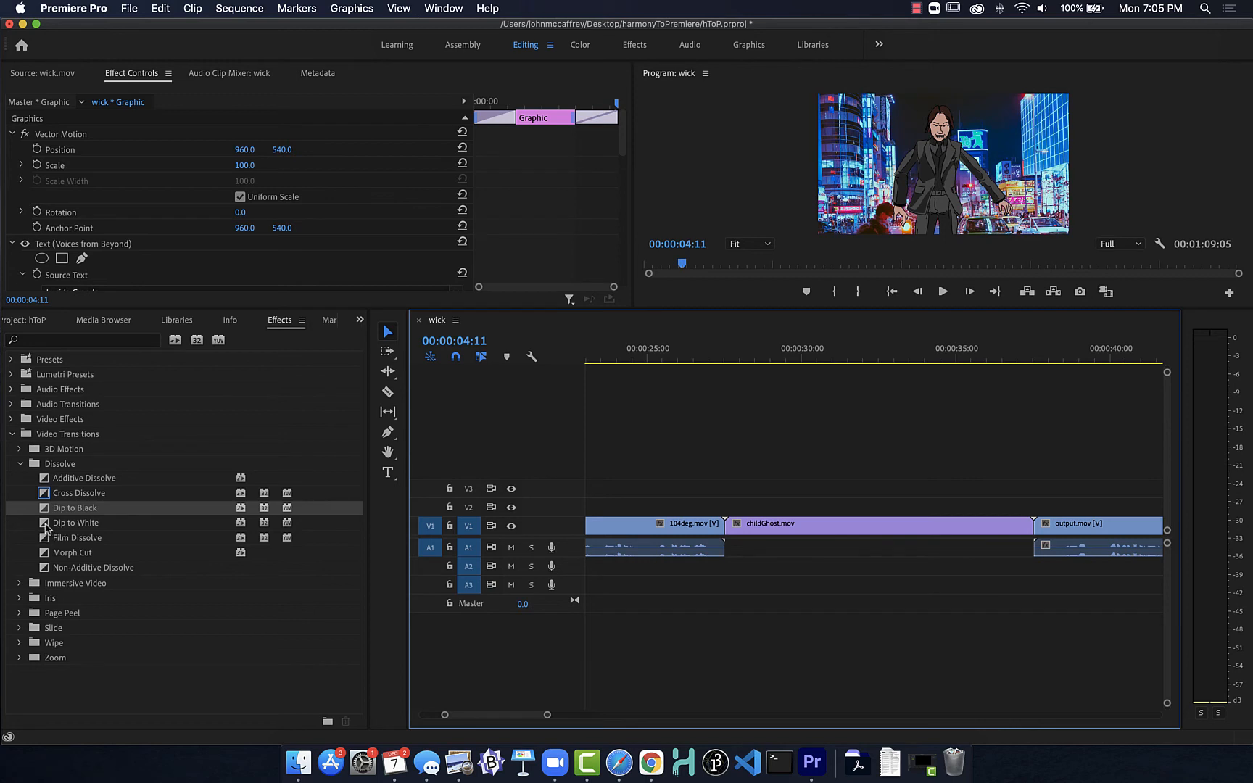
left_click_drag(45, 528, 733, 538)
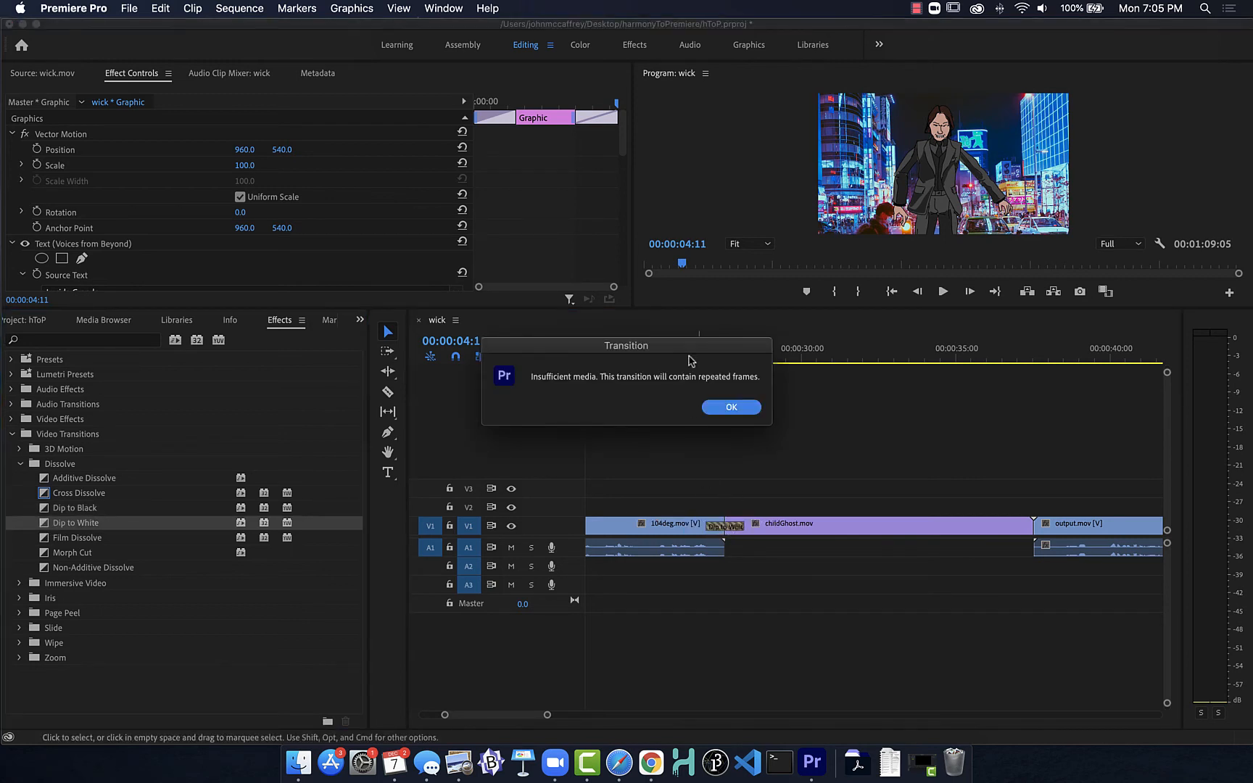
left_click(730, 408)
mouse_move(694, 358)
left_mouse_down()
mouse_move(751, 362)
mouse_move(673, 356)
left_mouse_up()
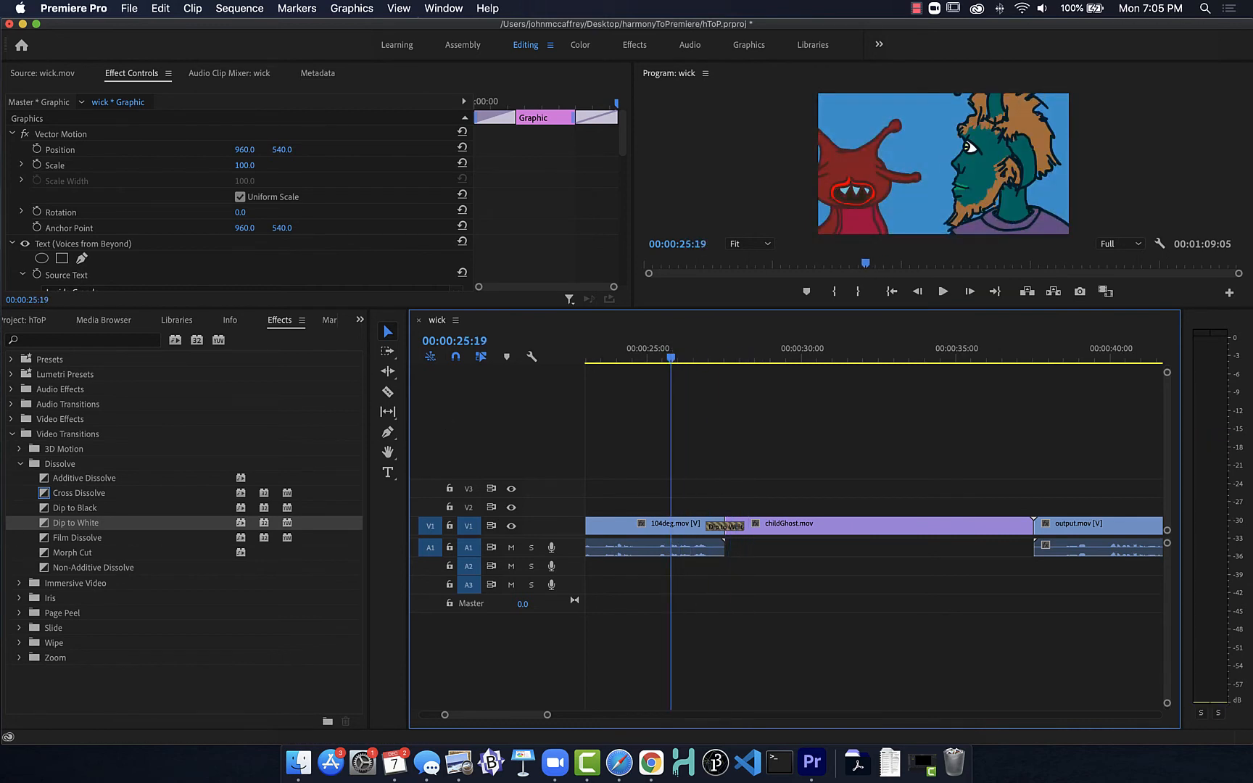
Step: Apply a Cross Dissolve between childGhost.mov and output.mov, accepting repeated frames, and play it back from 00:00:36:07
left_click_drag(45, 495, 1038, 532)
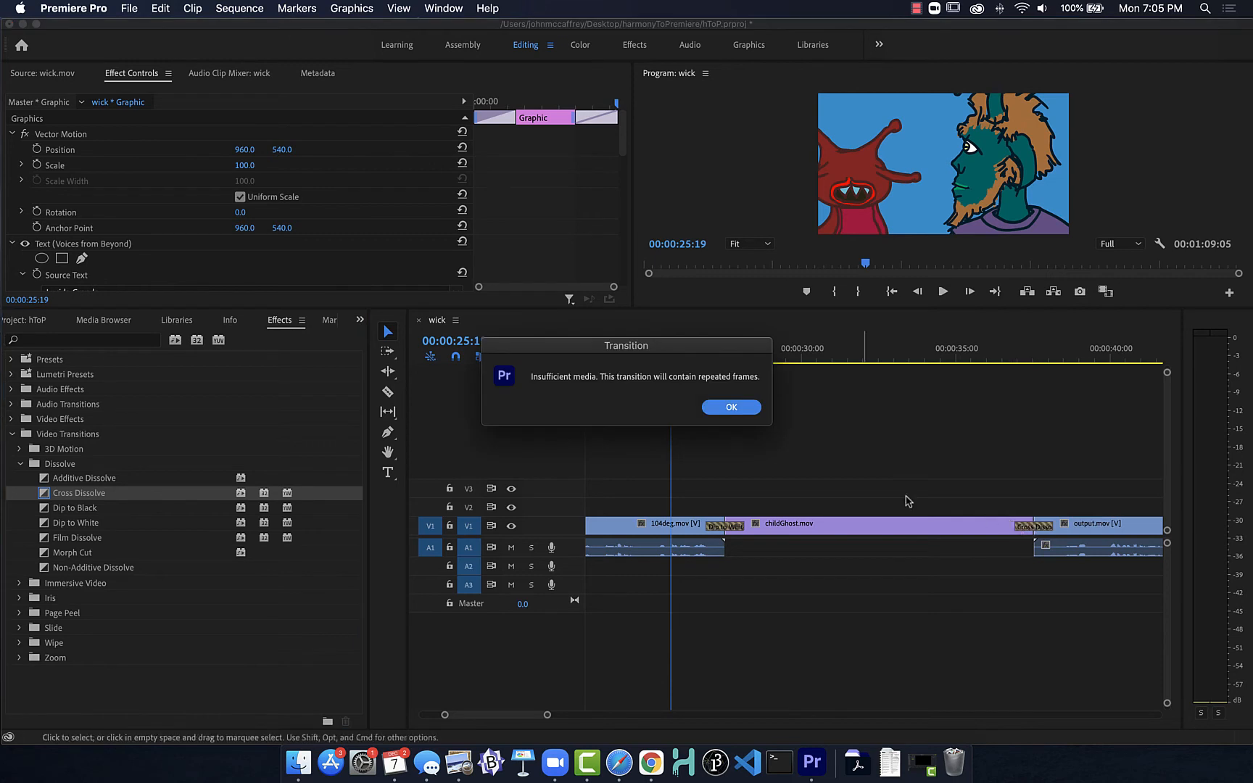
left_click(732, 405)
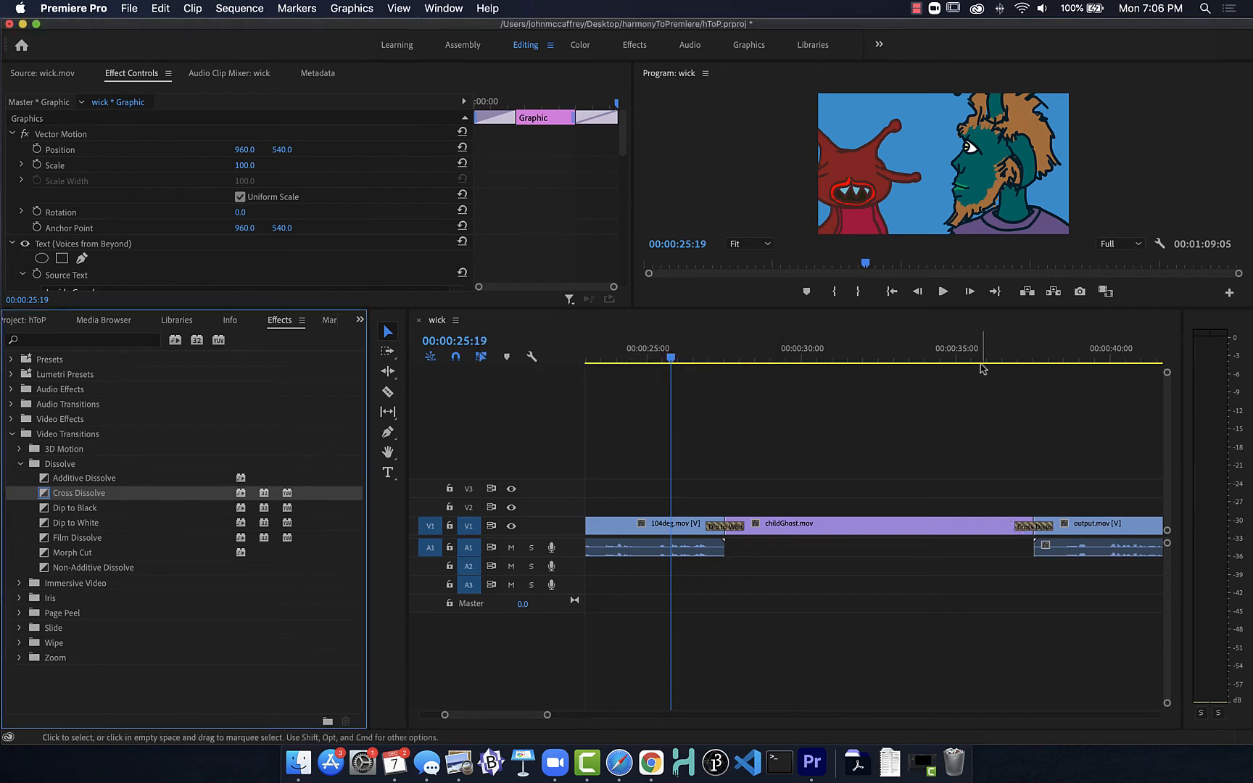
left_click(996, 359)
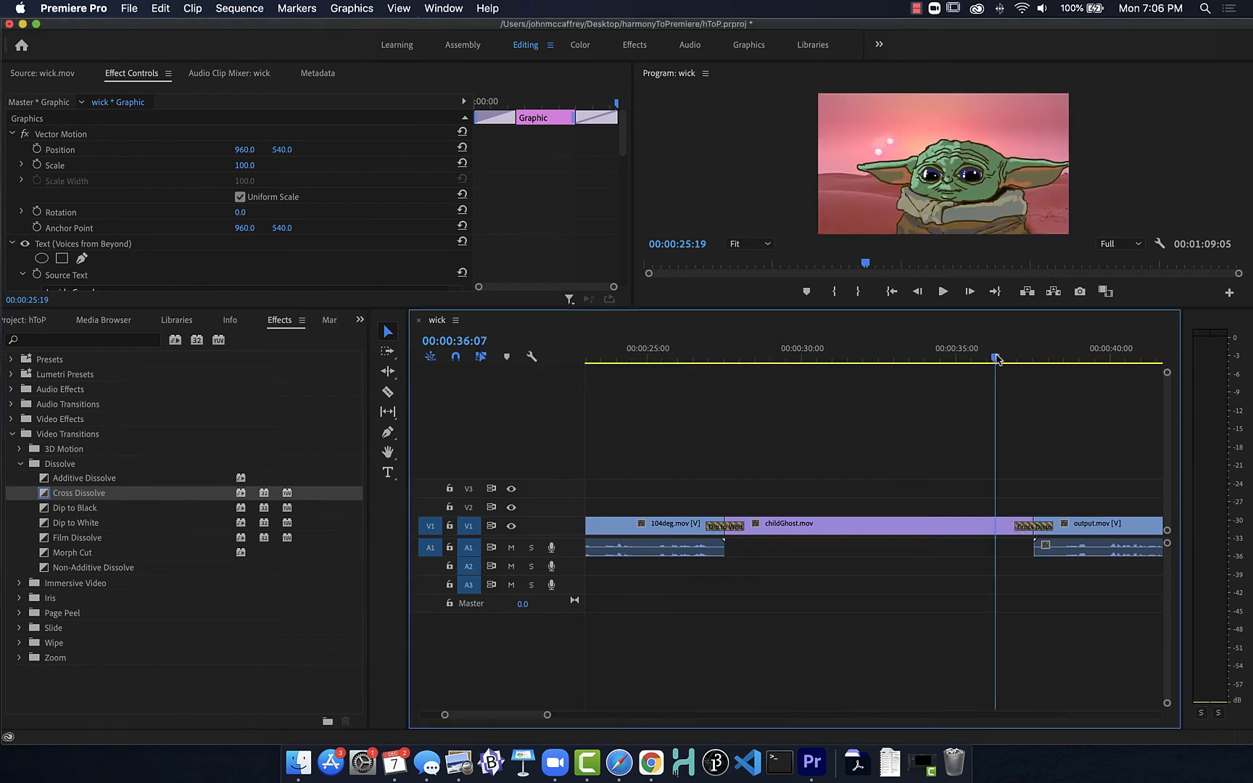
key("space")
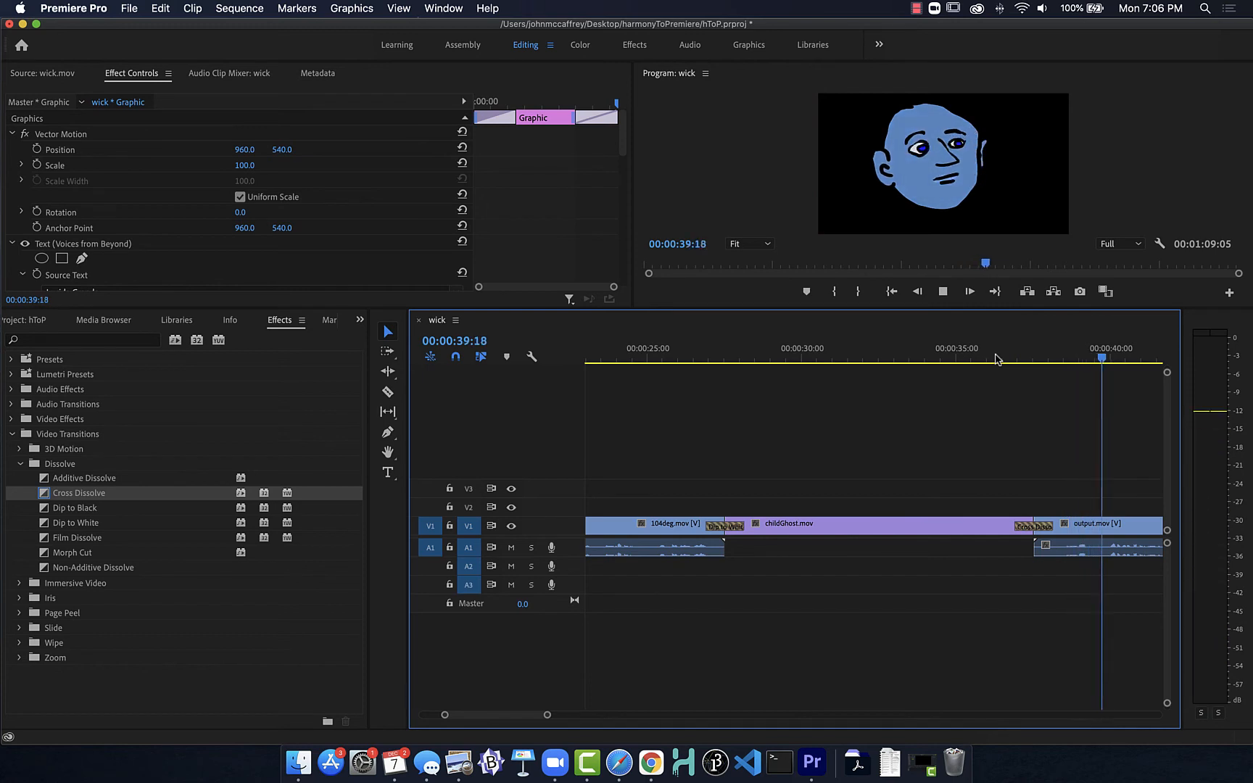
key("space")
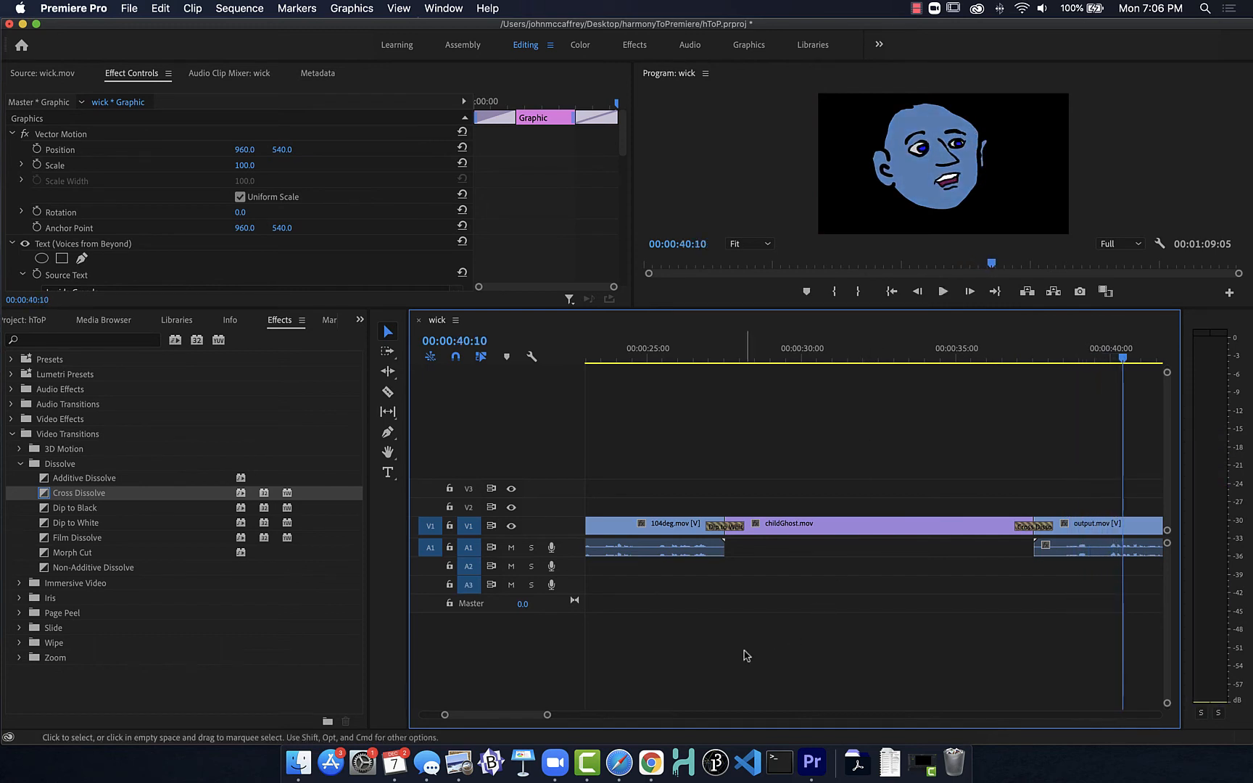
Step: Review the cut between output.mov and childGhosted.mov, and ripple trim the end of output.mov to 00:00:51:04
left_click_drag(499, 716, 525, 715)
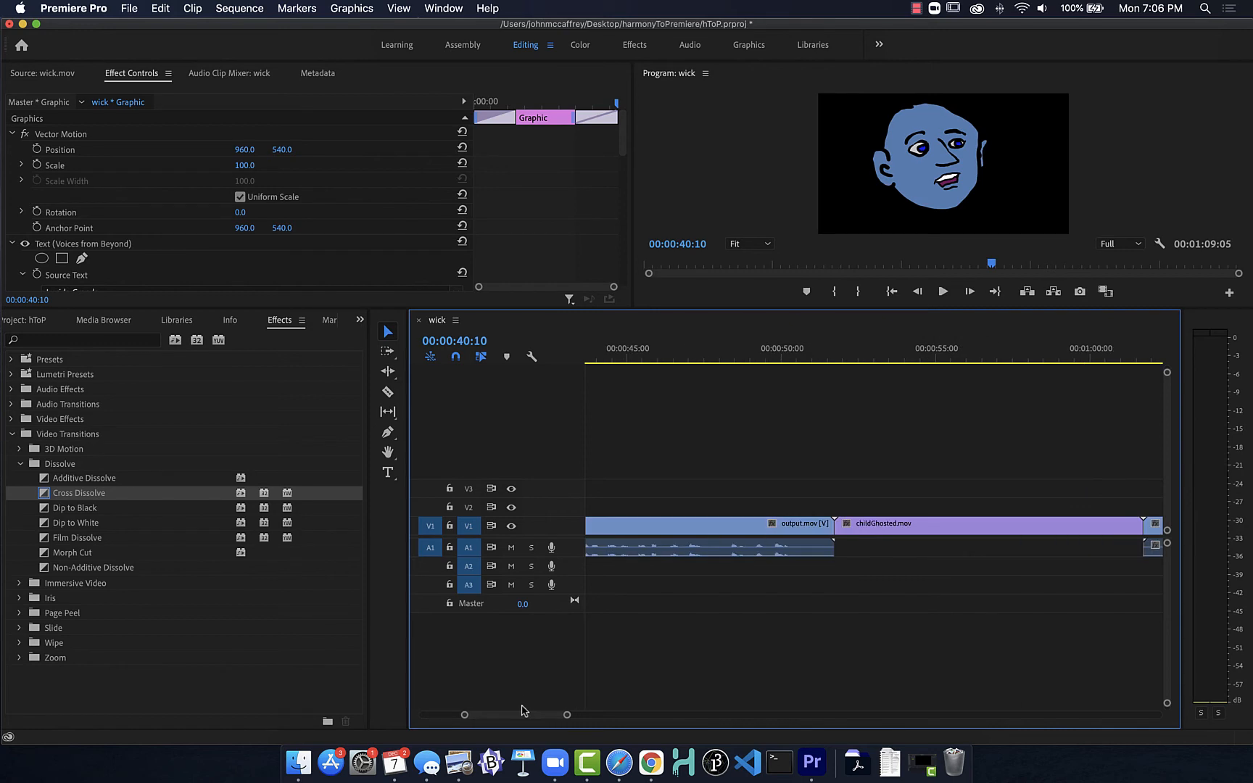
left_click(828, 357)
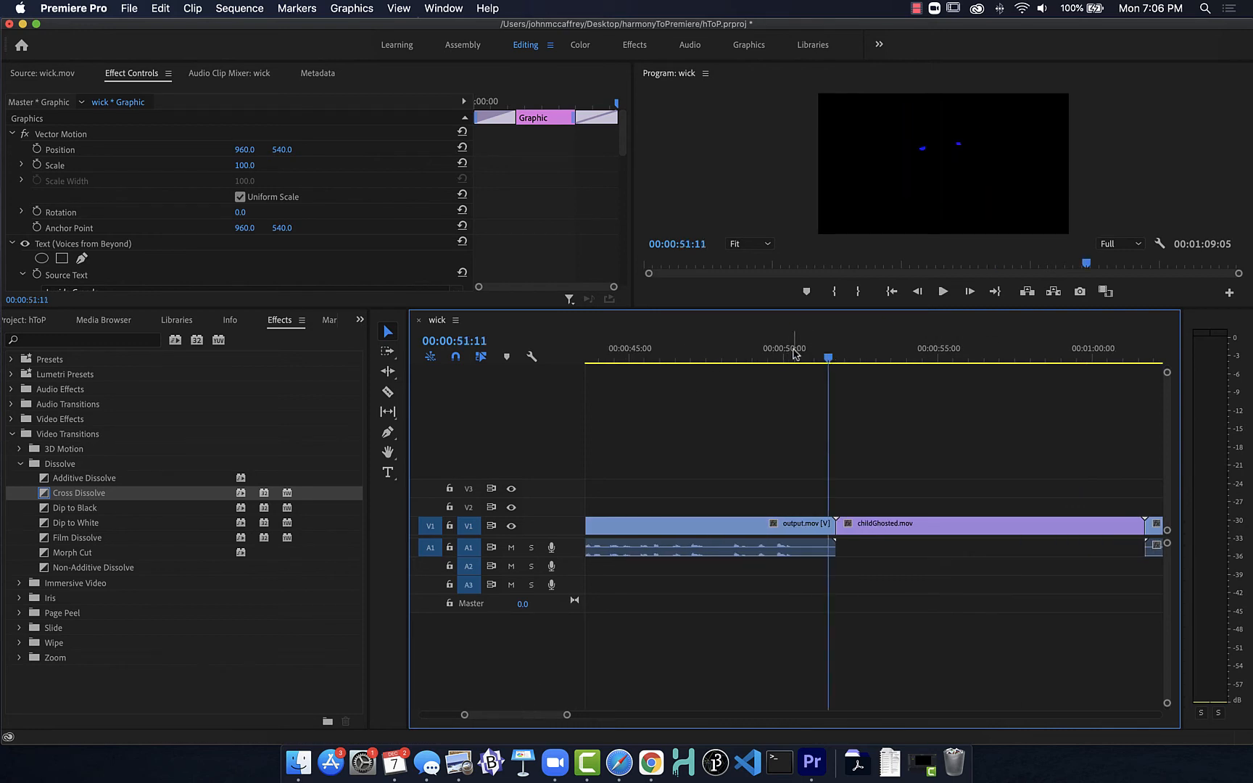
left_click(798, 357)
key("space")
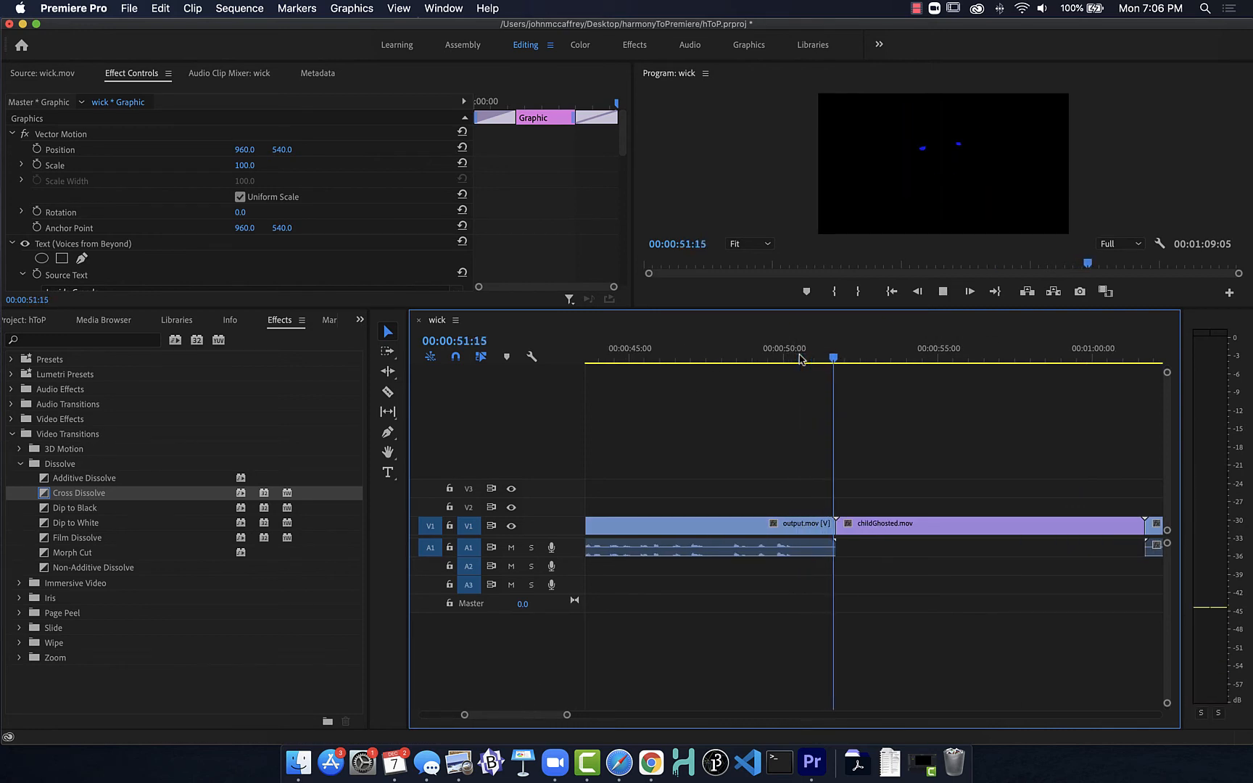
key("space")
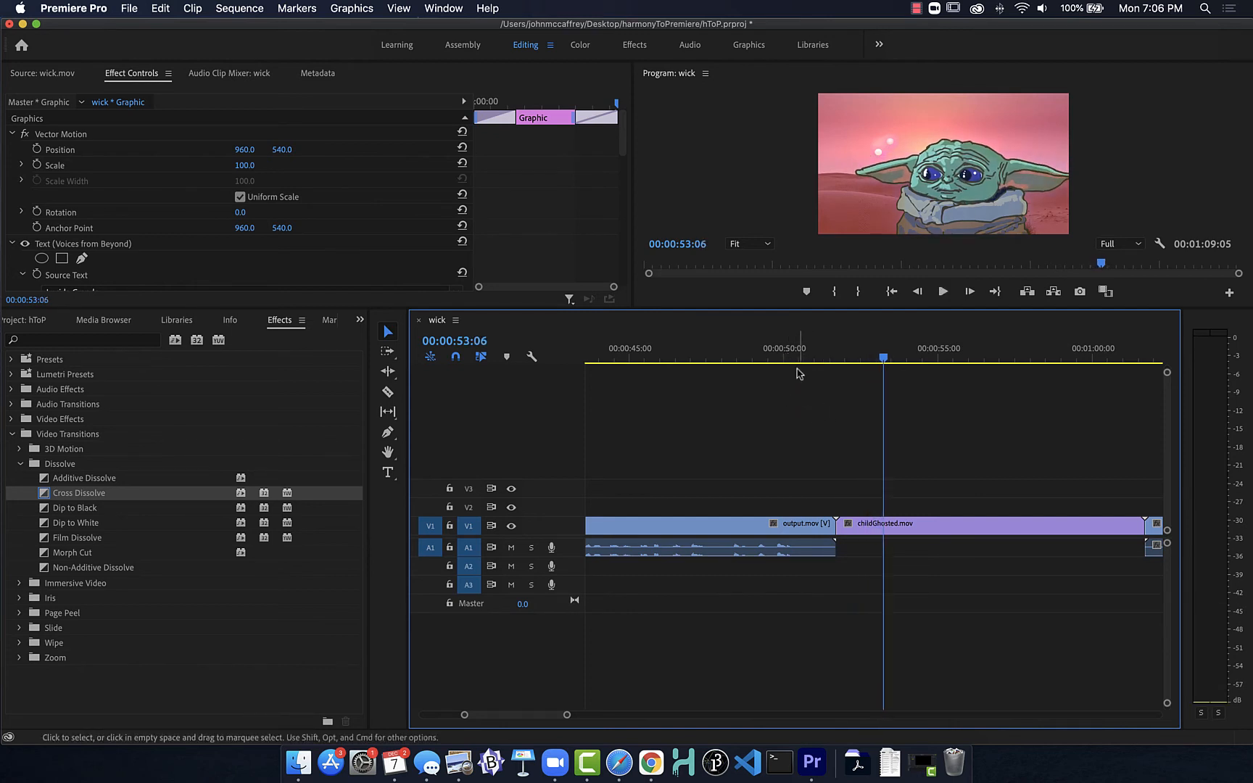
mouse_move(817, 355)
left_mouse_down()
mouse_move(800, 356)
mouse_move(820, 359)
left_mouse_up()
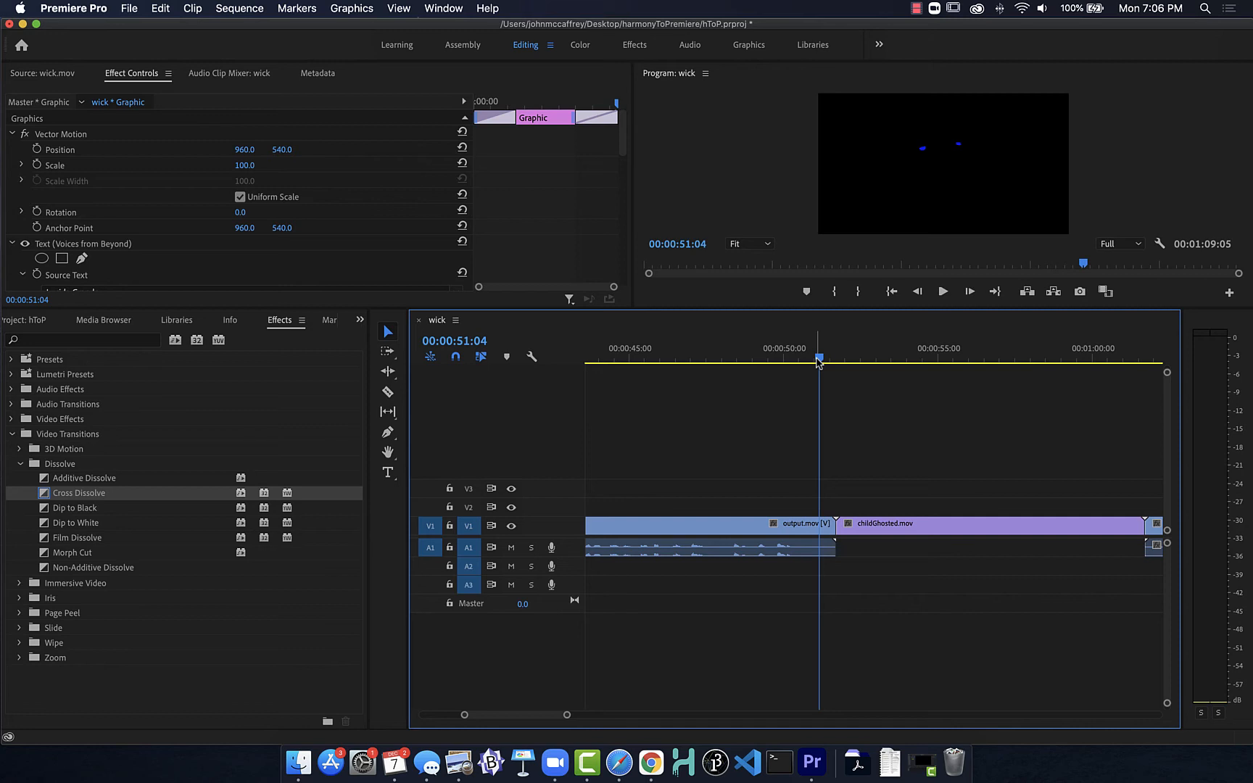
key("w")
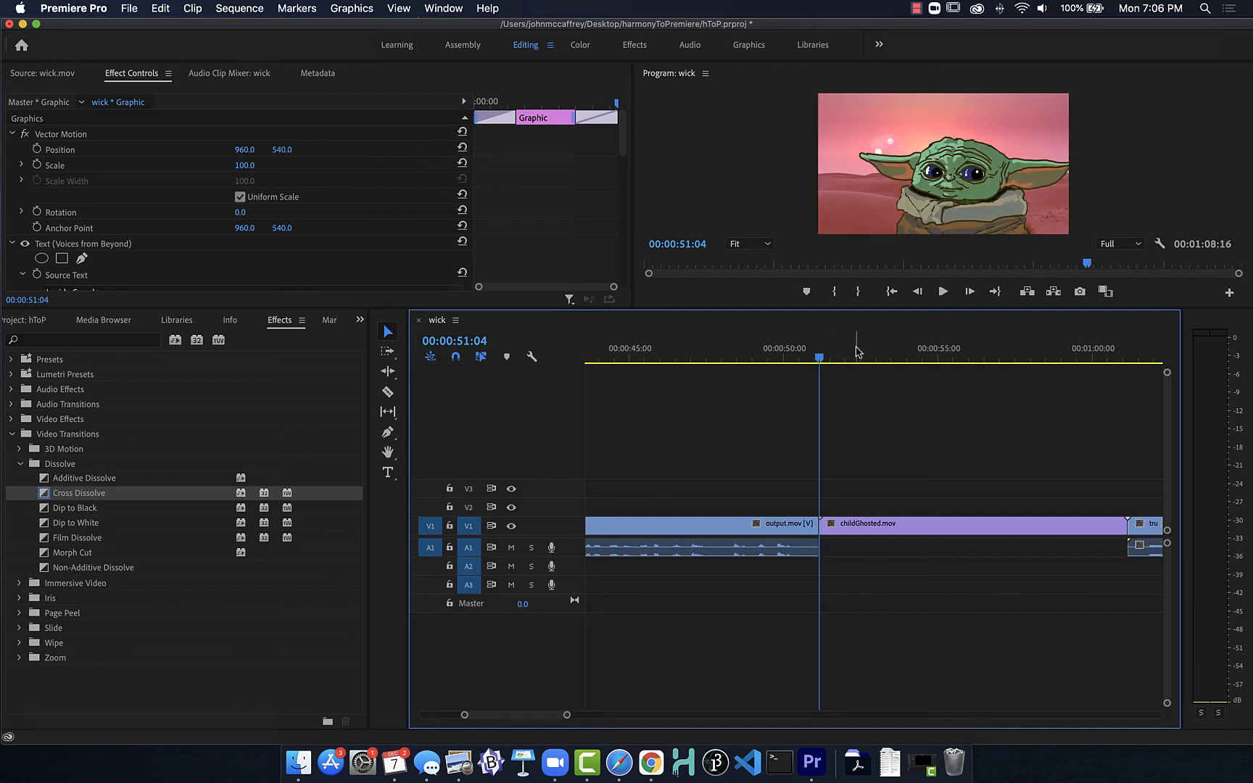
Step: Play back the trimmed cut into childGhosted.mov, and the sequence's ending through trump.mov
left_click(792, 358)
key("space")
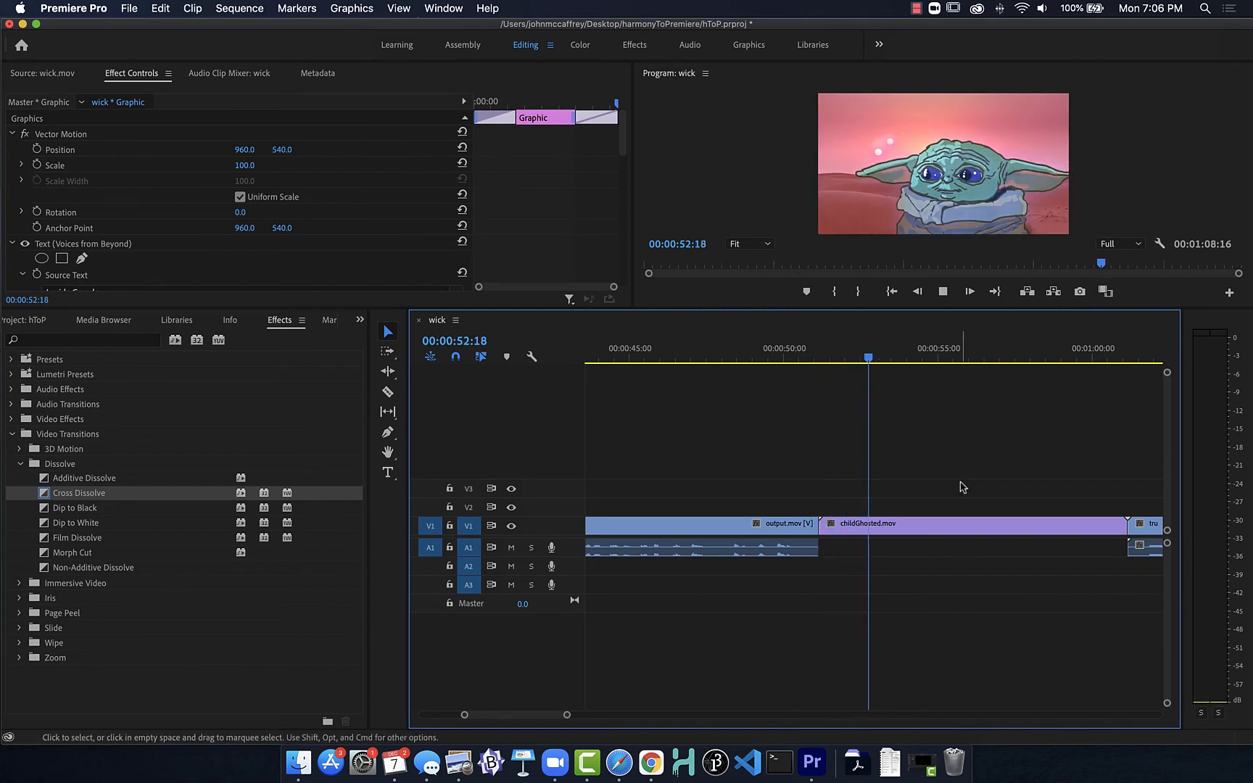
left_click(855, 360)
key("space")
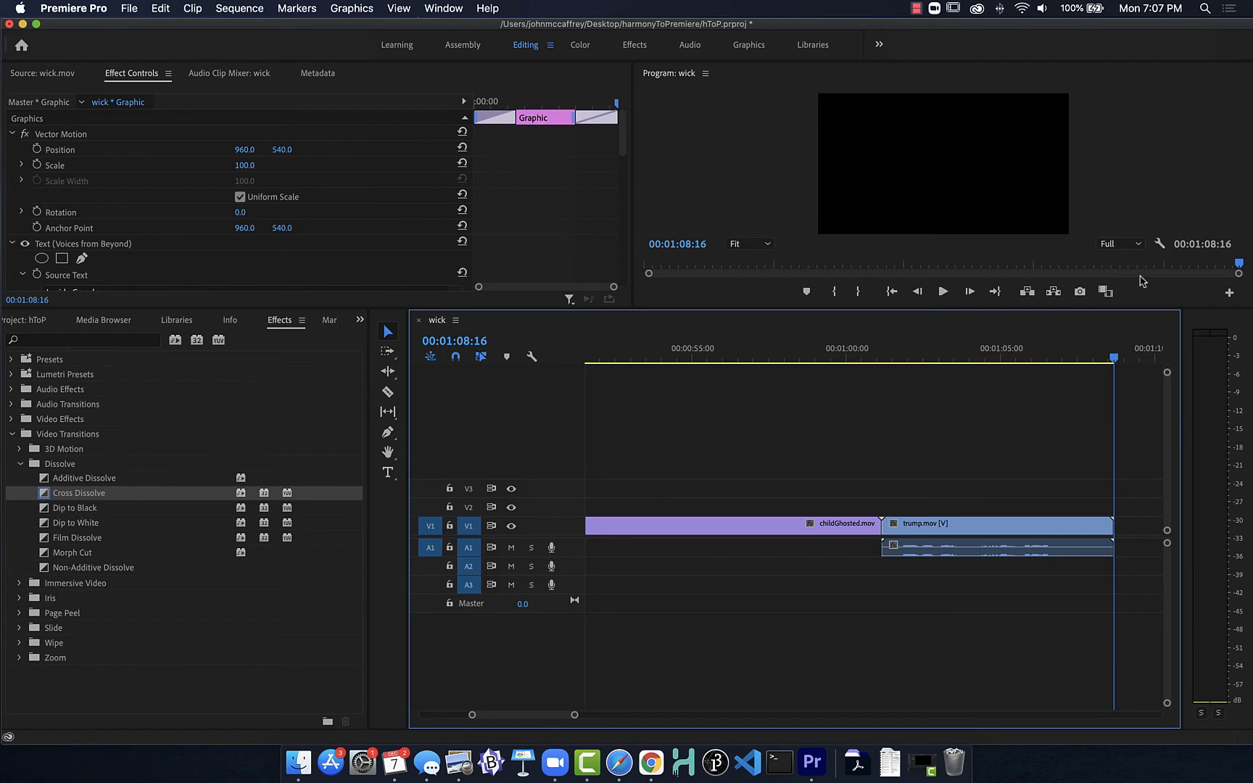
Step: Switch to the Graphics workspace and place the Angled Credits template on V1 after the trump.mov clip
mouse_move(1078, 356)
left_mouse_down()
mouse_move(1116, 356)
mouse_move(937, 356)
mouse_move(1094, 356)
left_mouse_up()
scroll(1017, 398, "right", 5)
scroll(1016, 397, "right", 2)
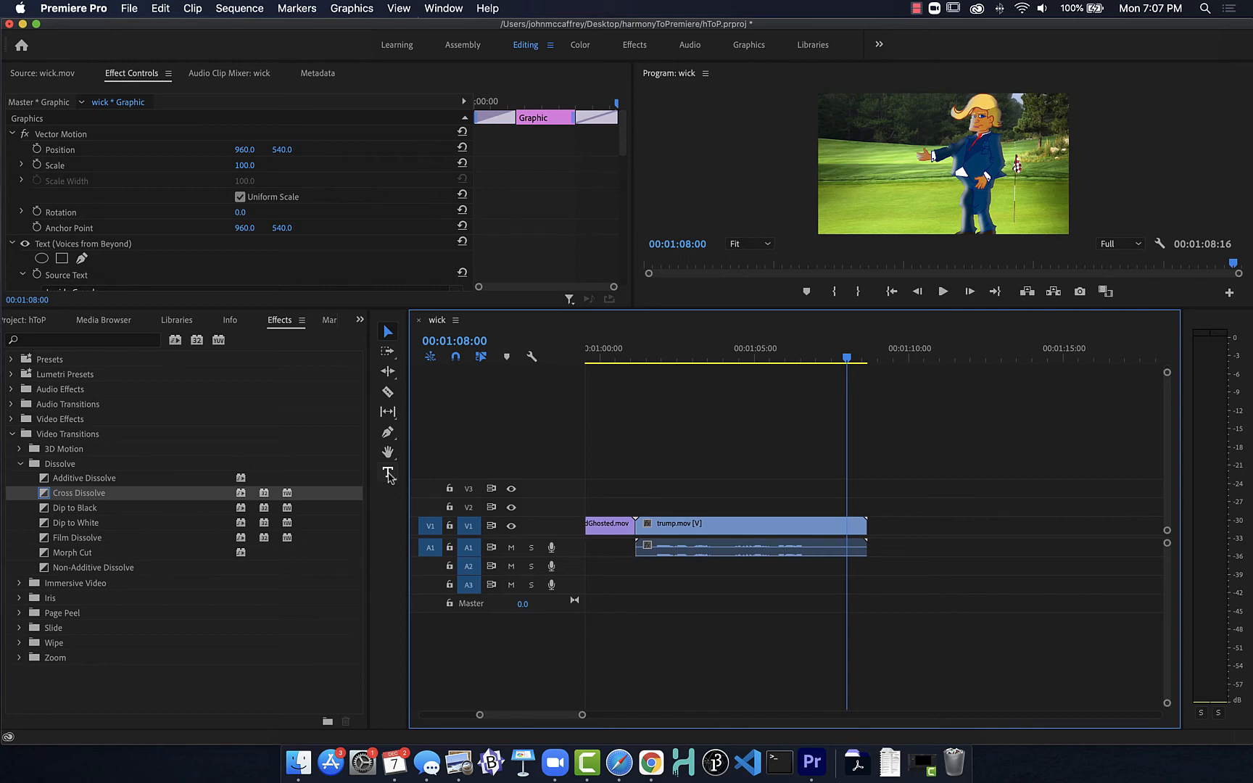
left_click(747, 45)
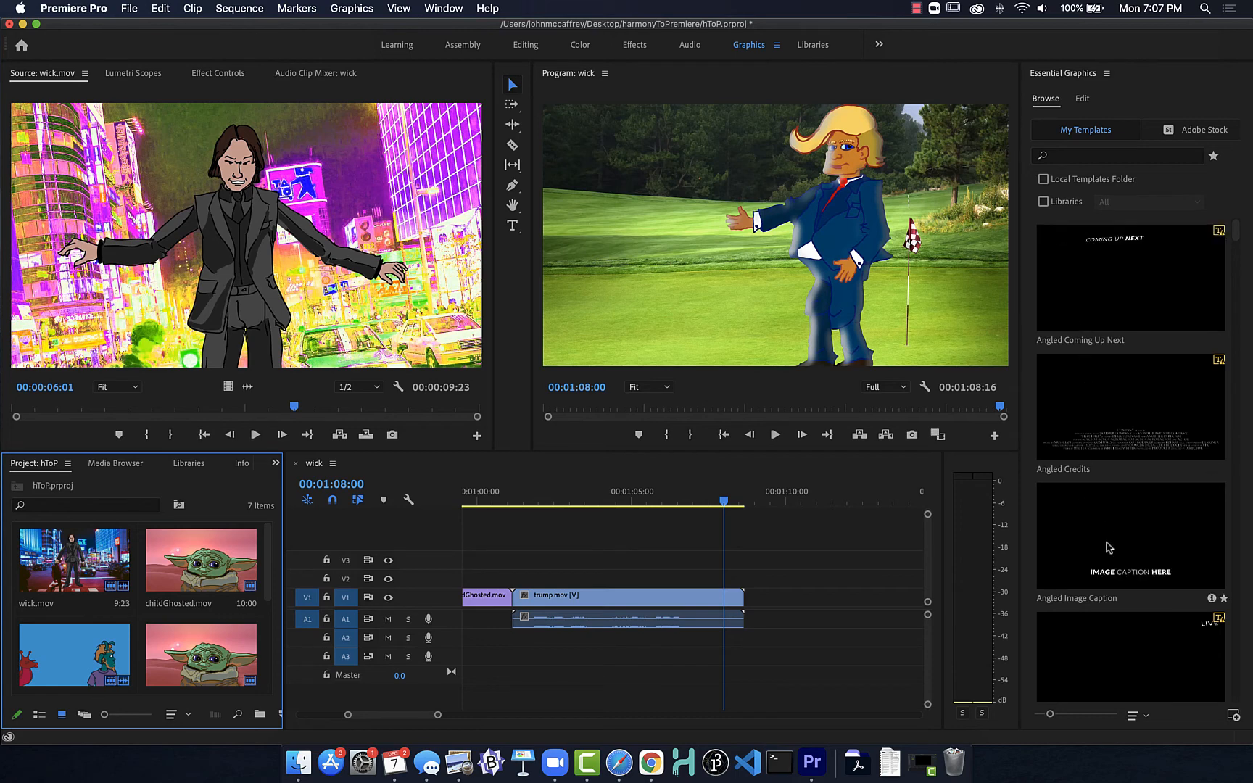
scroll(1107, 569, "down", 4)
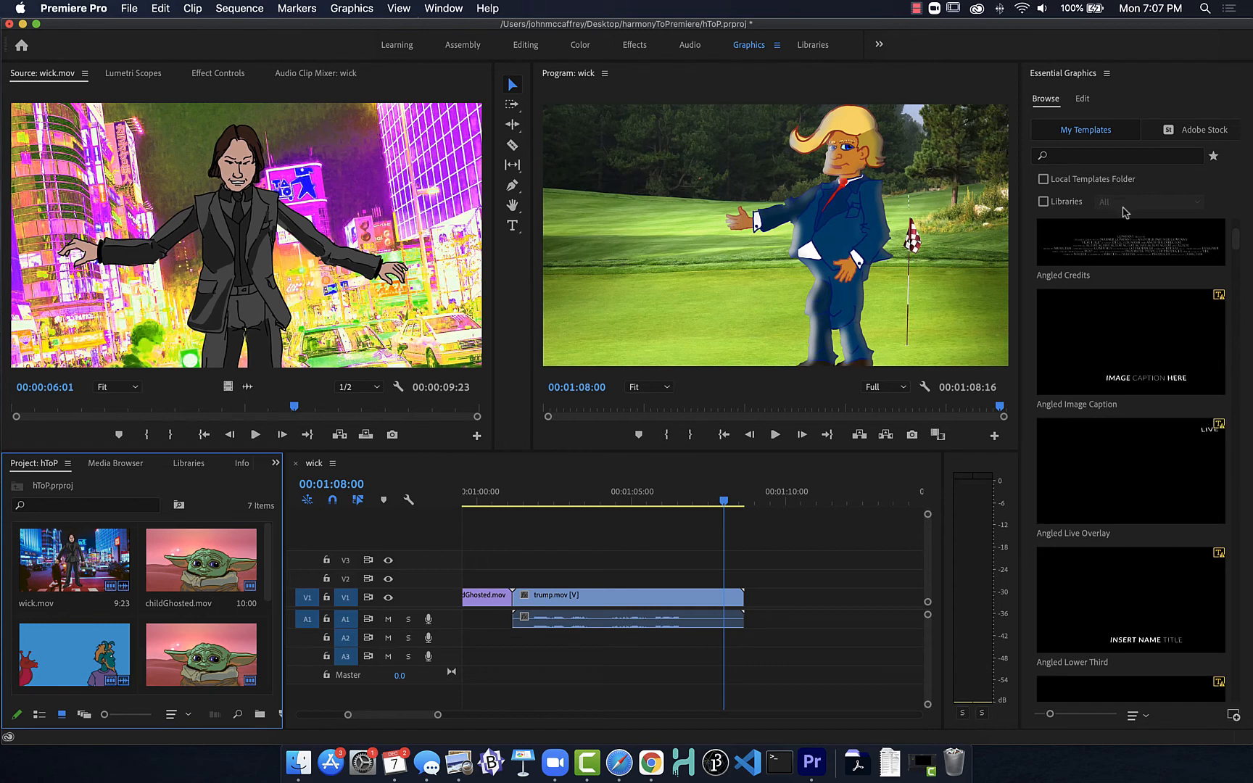
scroll(1117, 252, "up", 3)
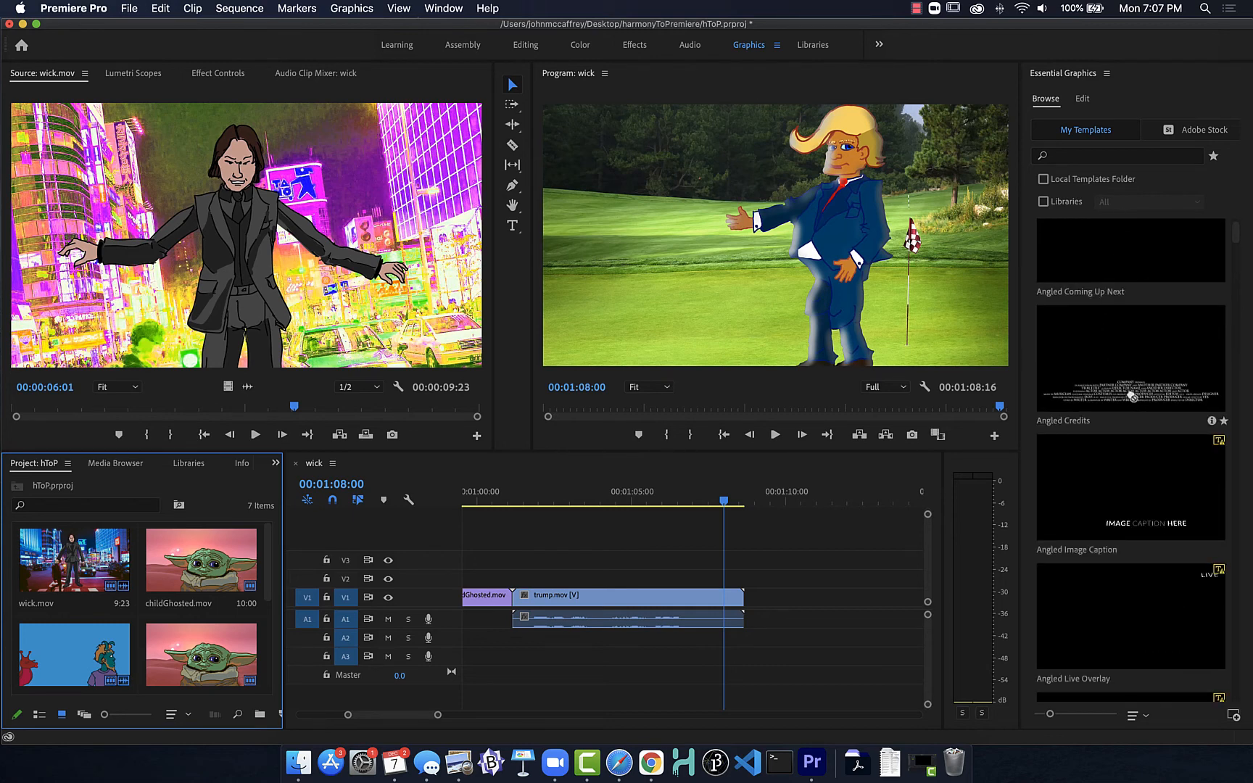
left_click(1132, 397)
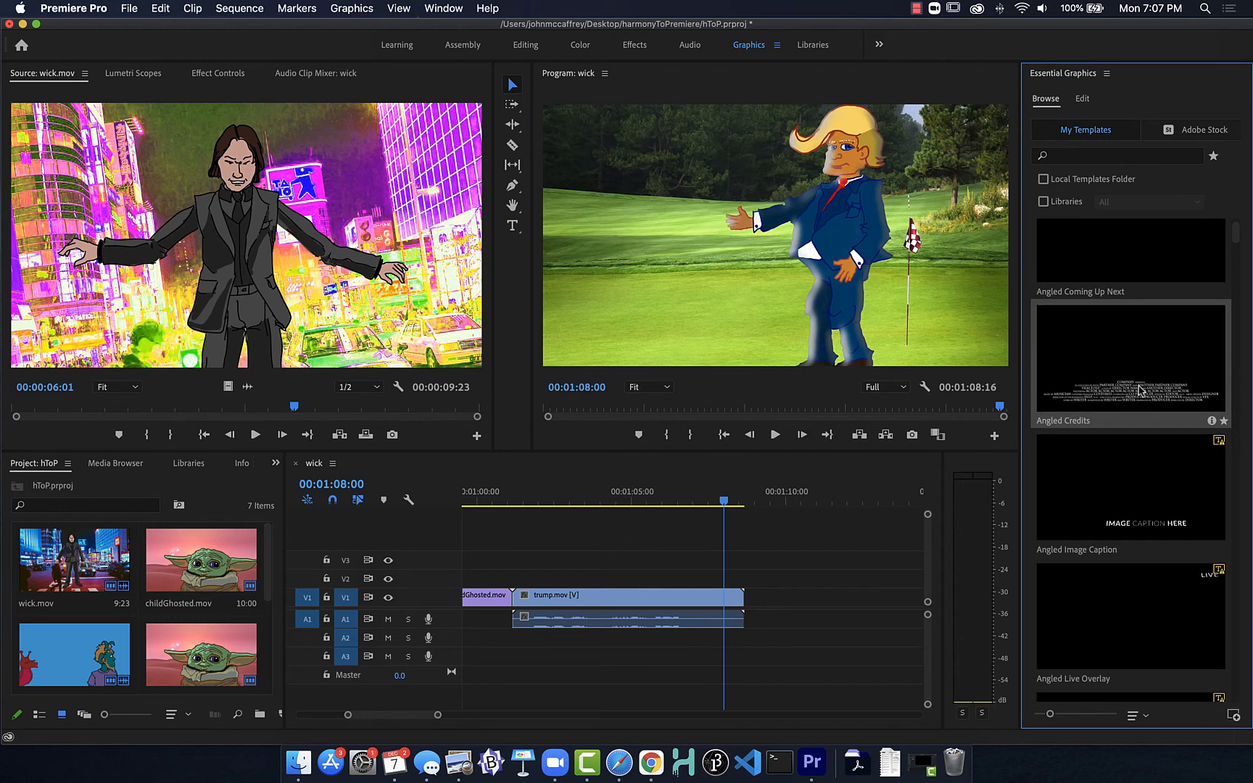
left_click_drag(1074, 404, 759, 602)
Step: Examine the credits graphic's text layers and play back the sequence's ending from 00:01:07:11
mouse_move(773, 498)
left_mouse_down()
mouse_move(876, 495)
mouse_move(796, 493)
left_mouse_up()
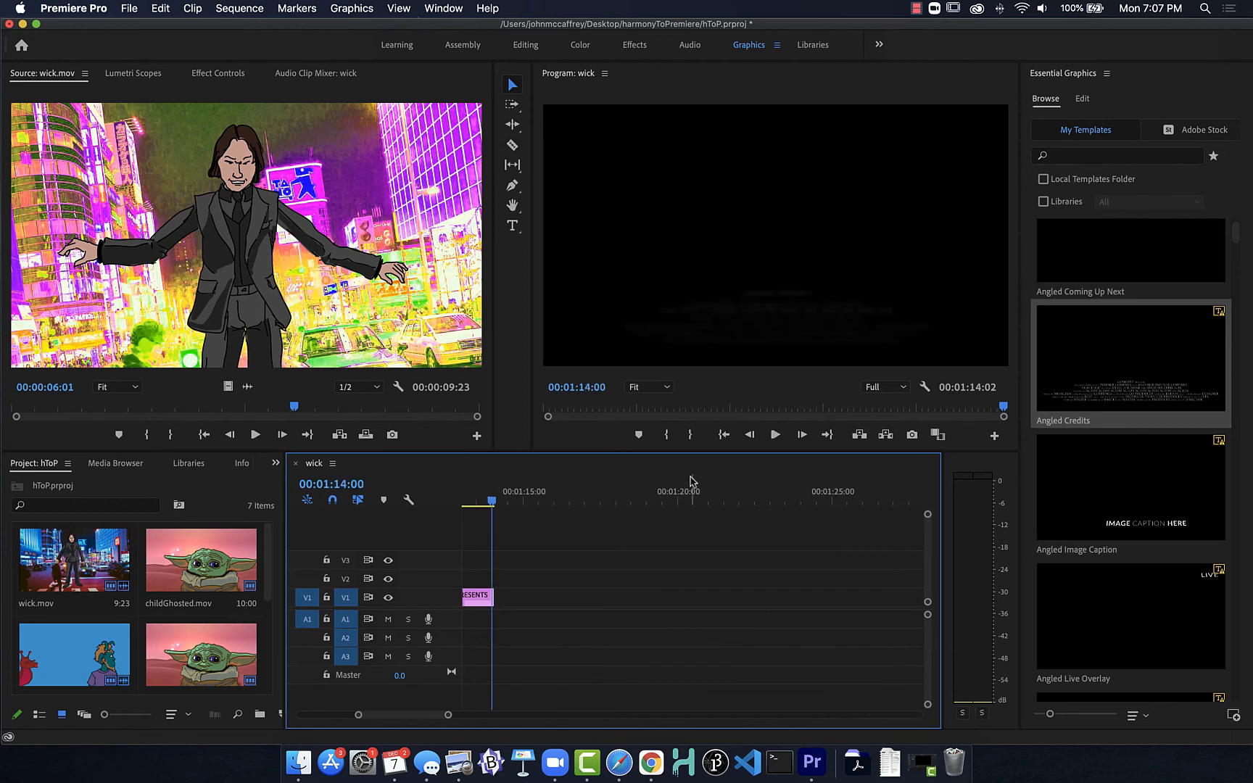
left_click_drag(419, 716, 411, 718)
left_click(703, 601)
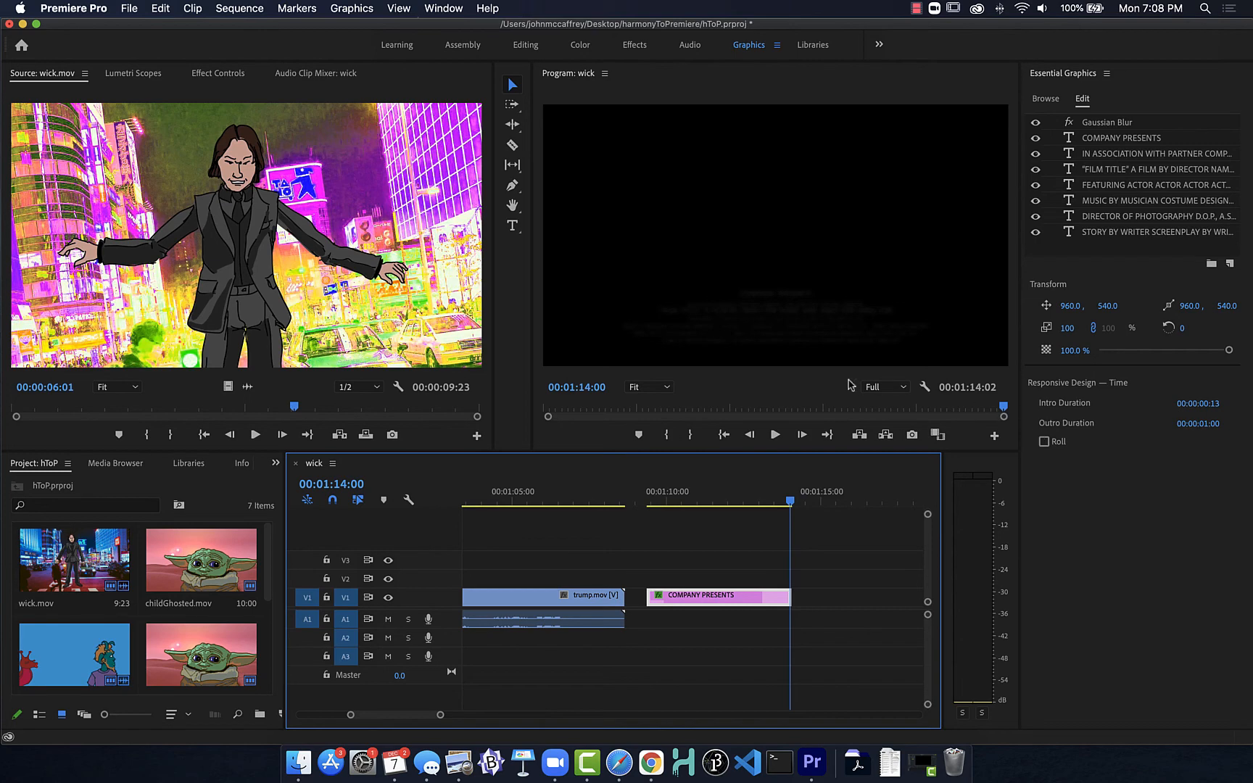
mouse_move(585, 499)
left_mouse_down()
mouse_move(650, 498)
mouse_move(589, 497)
left_mouse_up()
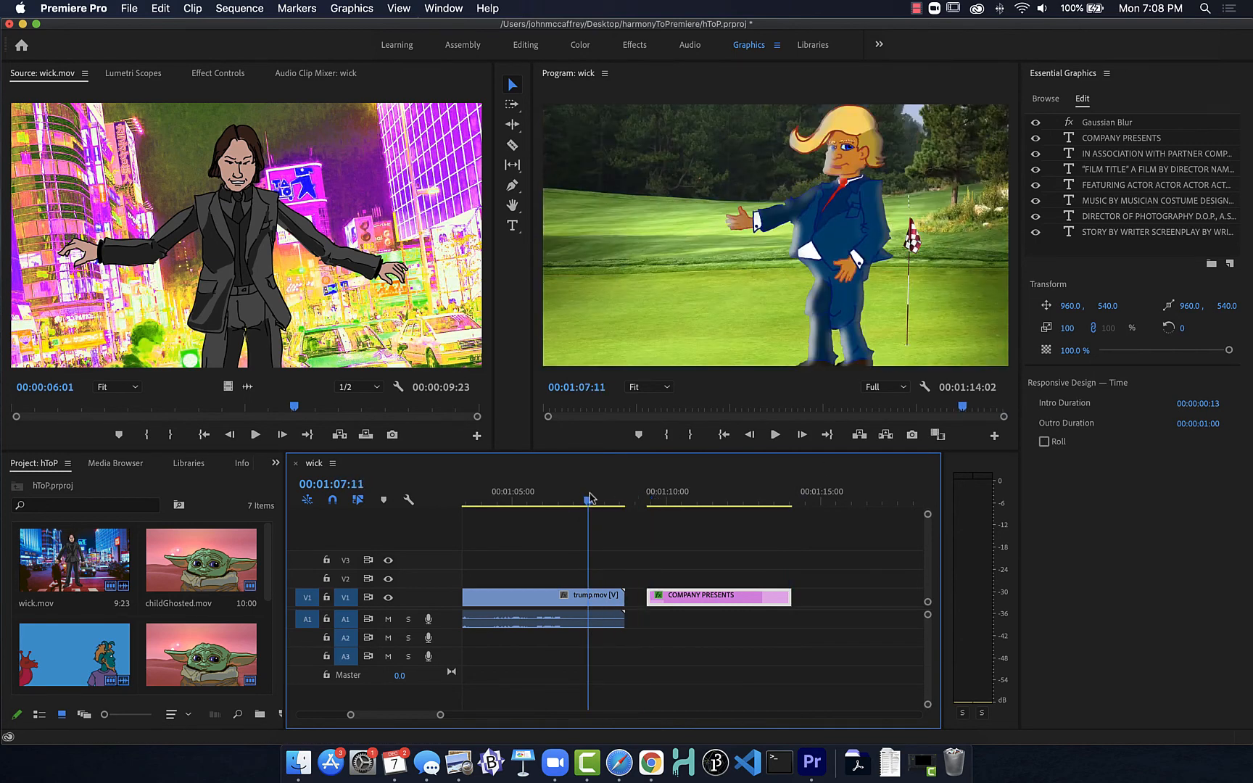
key("space")
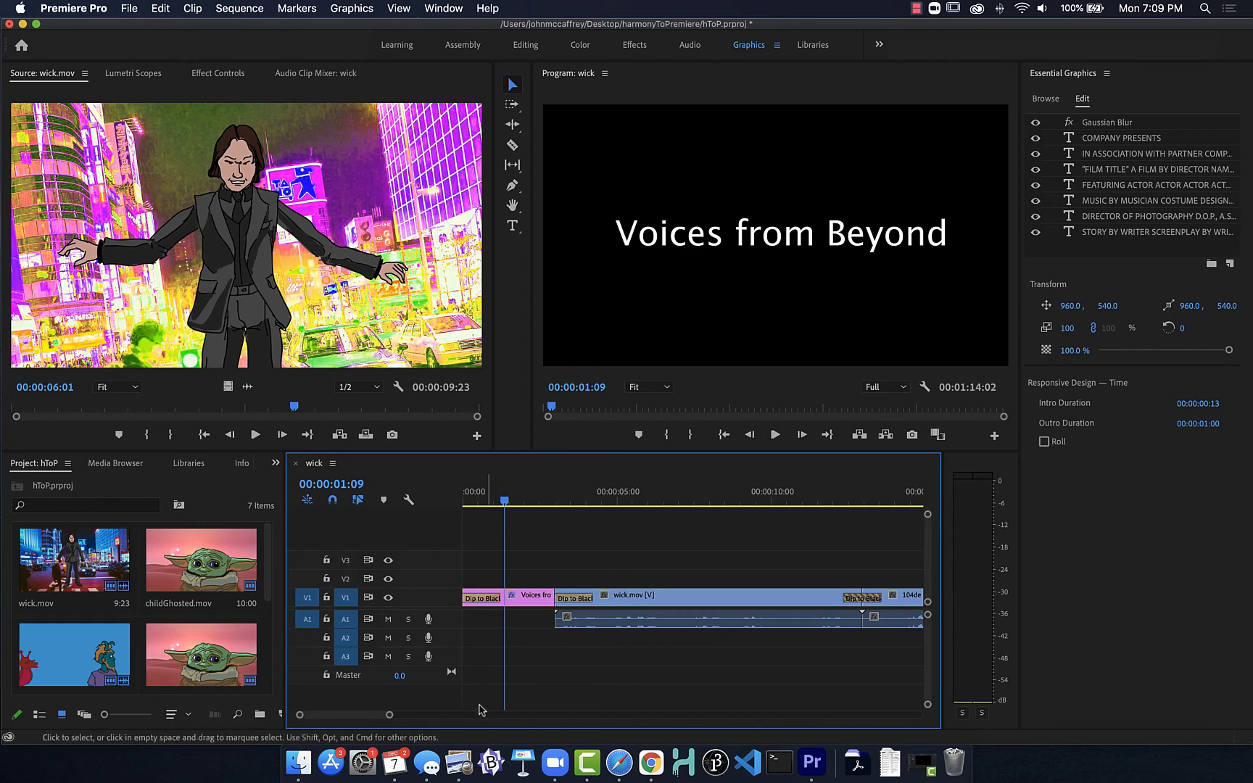
Step: Open the media export settings for the wick sequence
left_click_drag(390, 716, 536, 717)
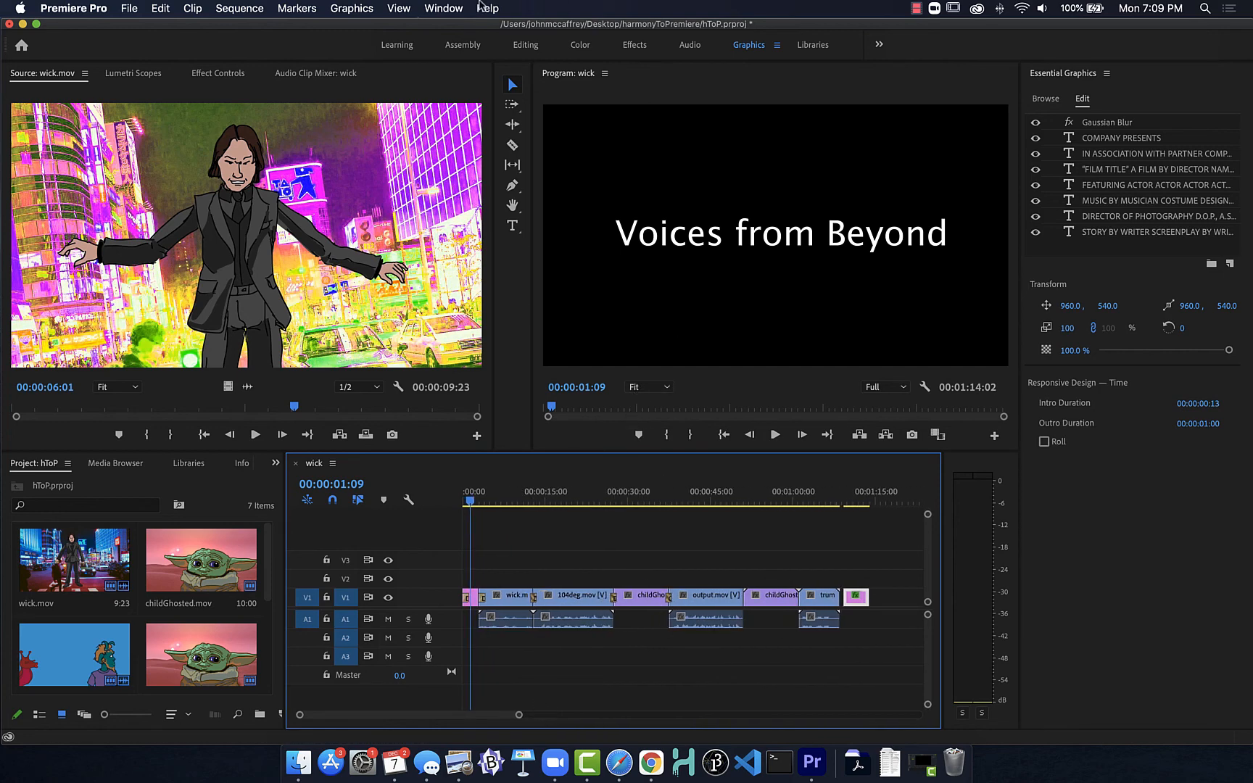
left_click(135, 8)
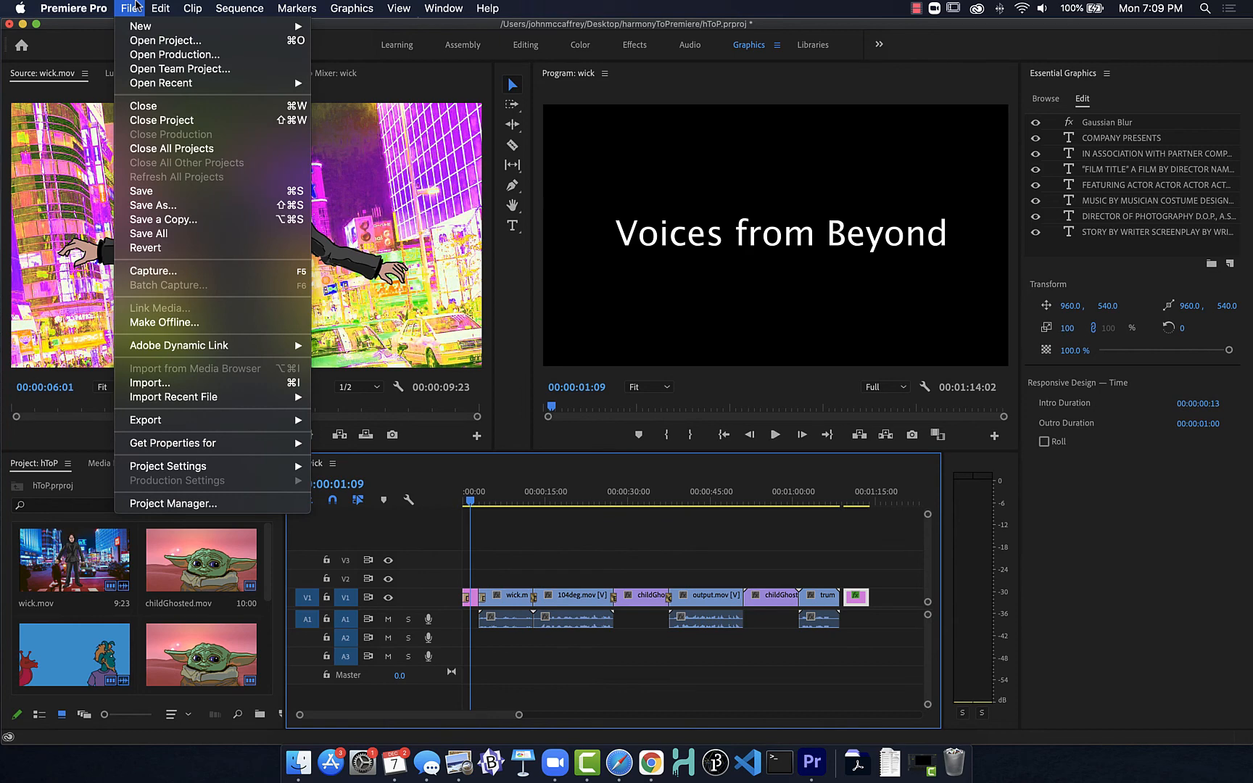
mouse_move(310, 424)
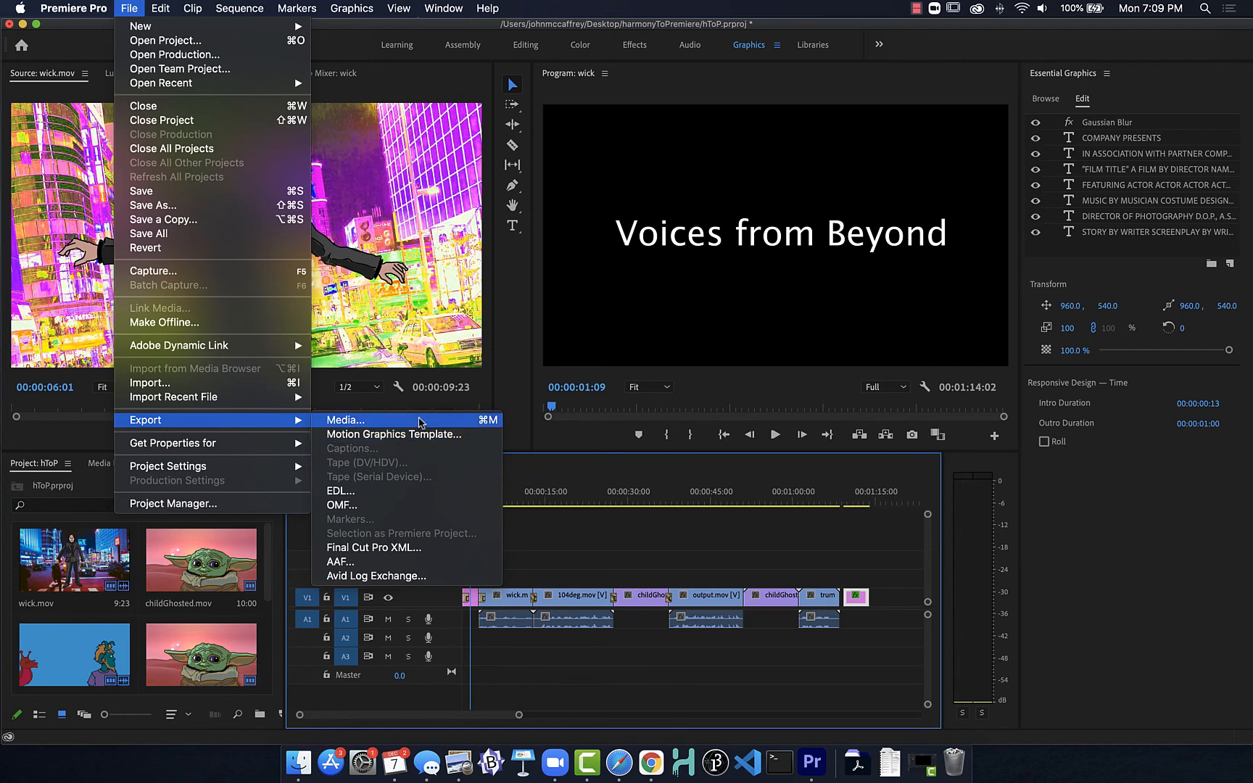
left_click(569, 668)
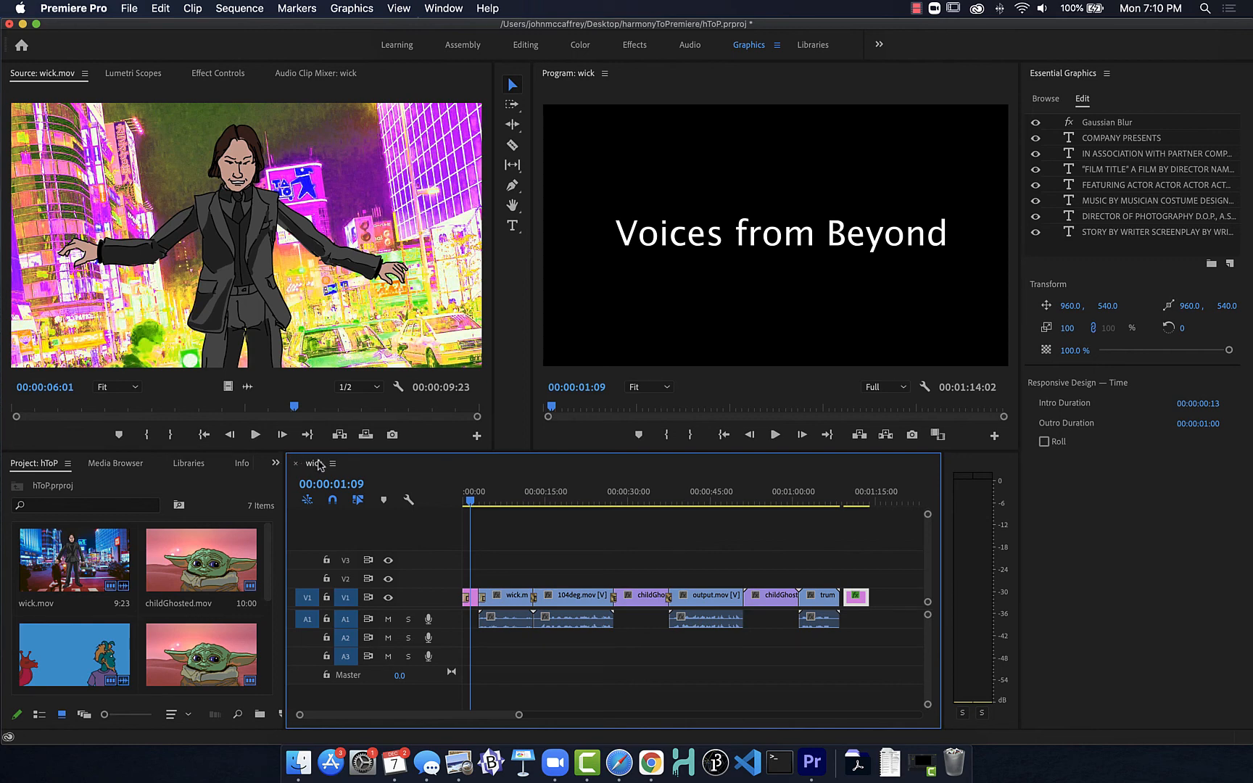
left_click(133, 4)
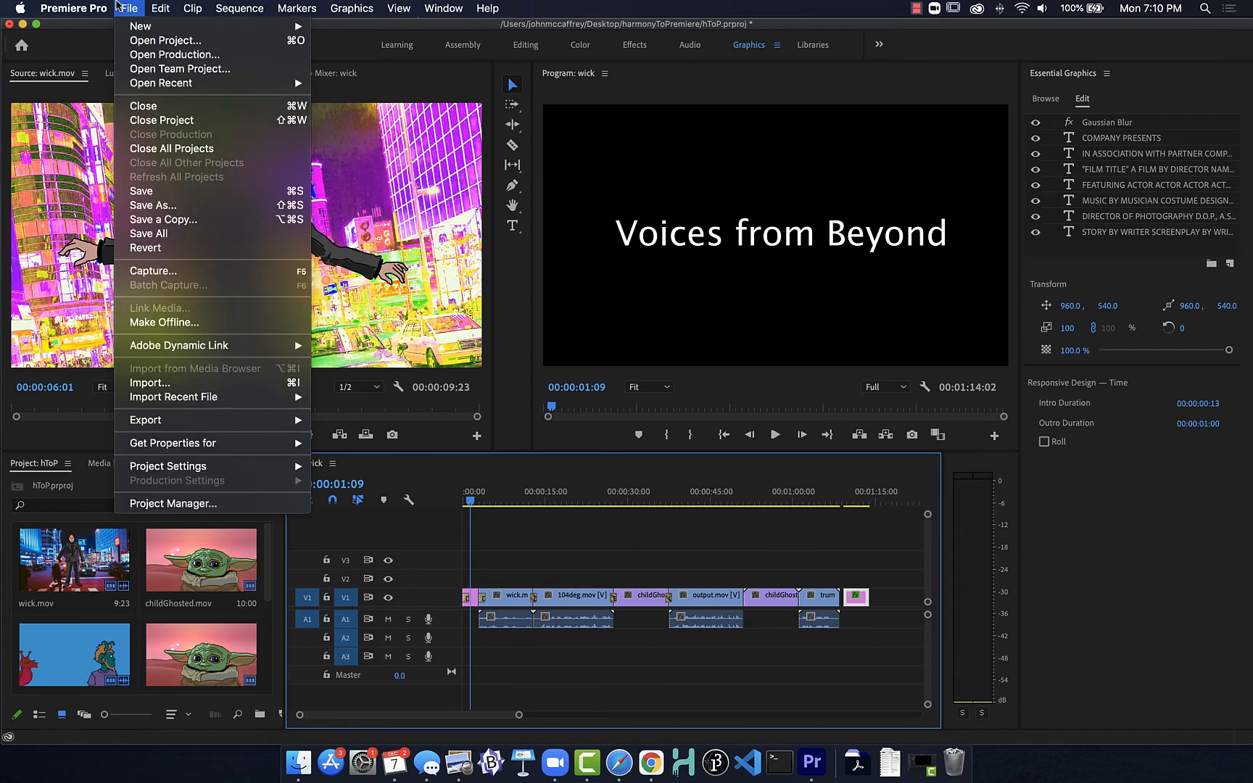
mouse_move(218, 428)
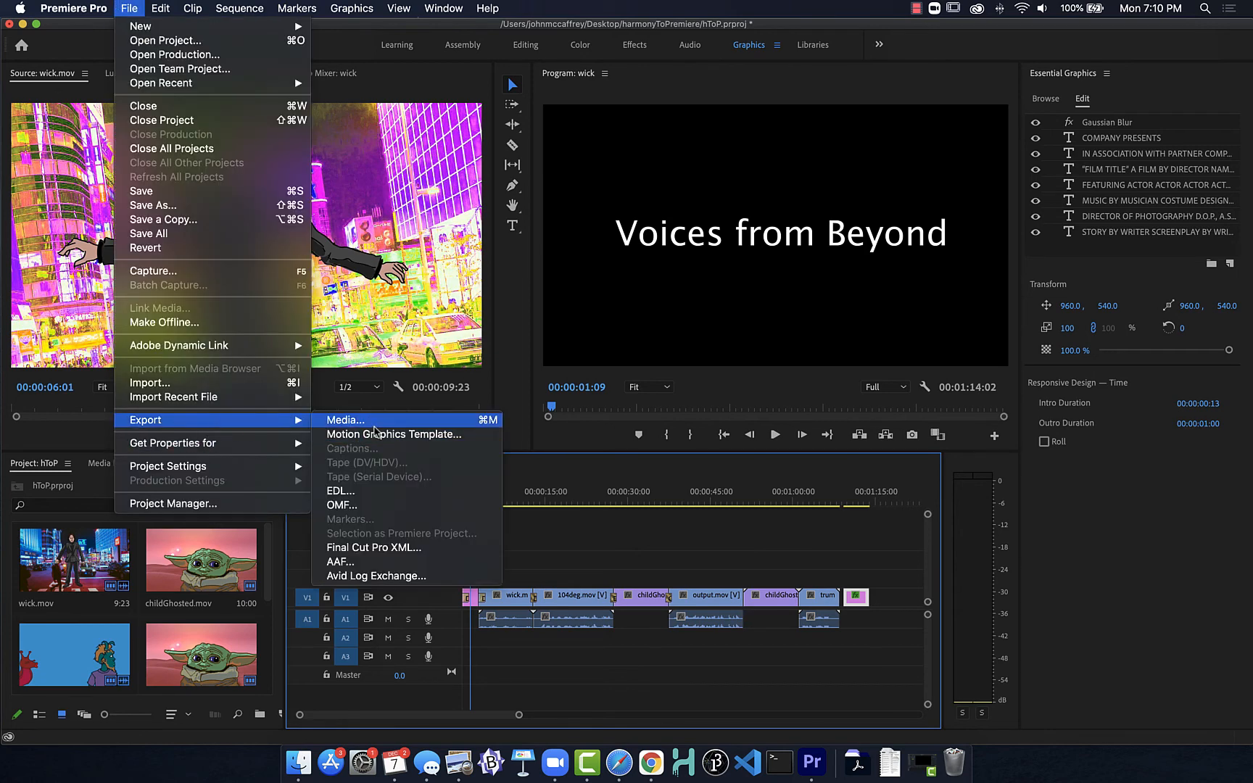
left_click(390, 433)
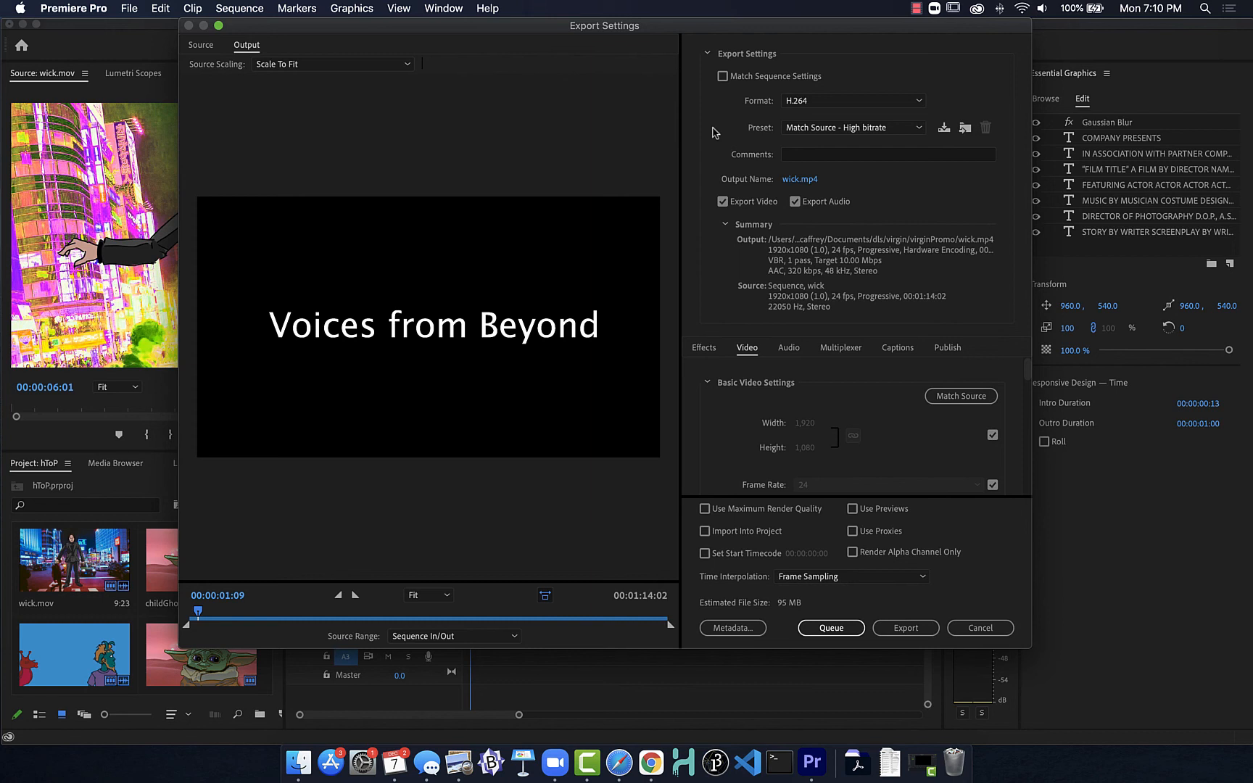
Step: Keep H.264 as the export format and choose the YouTube 1080p Full HD preset
left_click(841, 107)
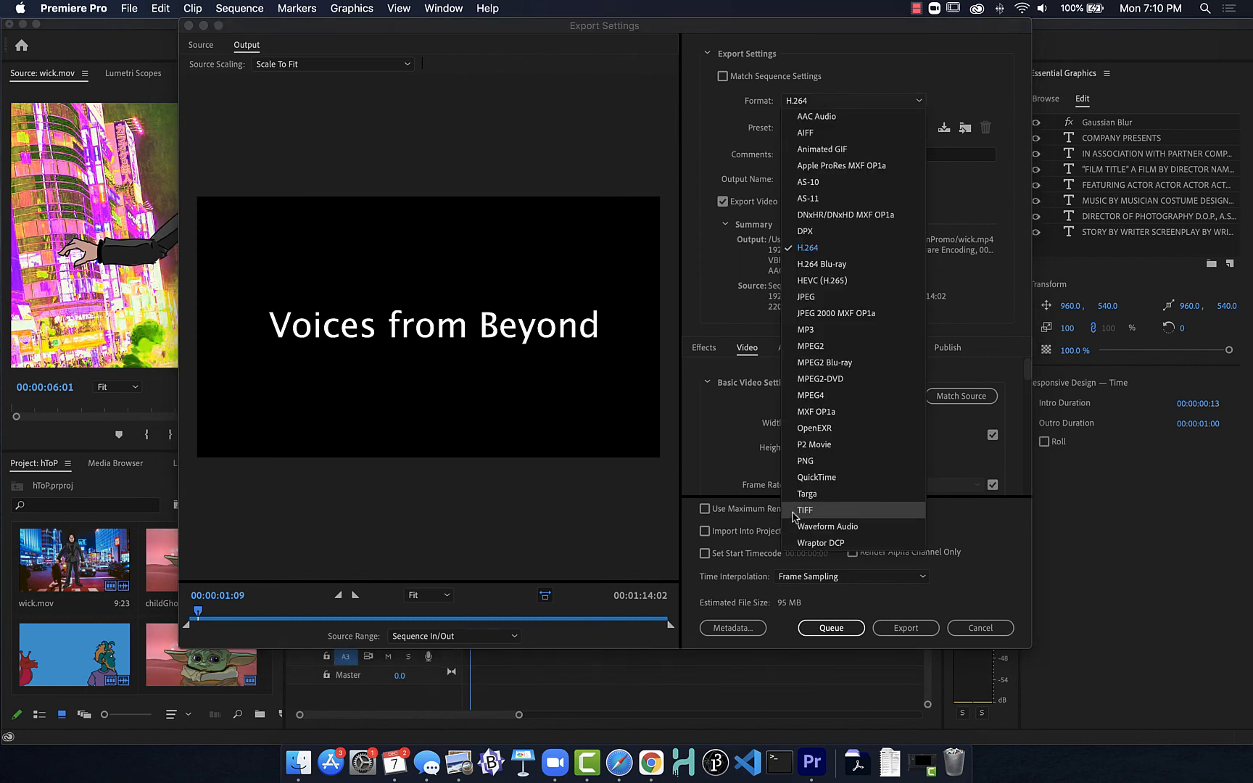
left_click(798, 250)
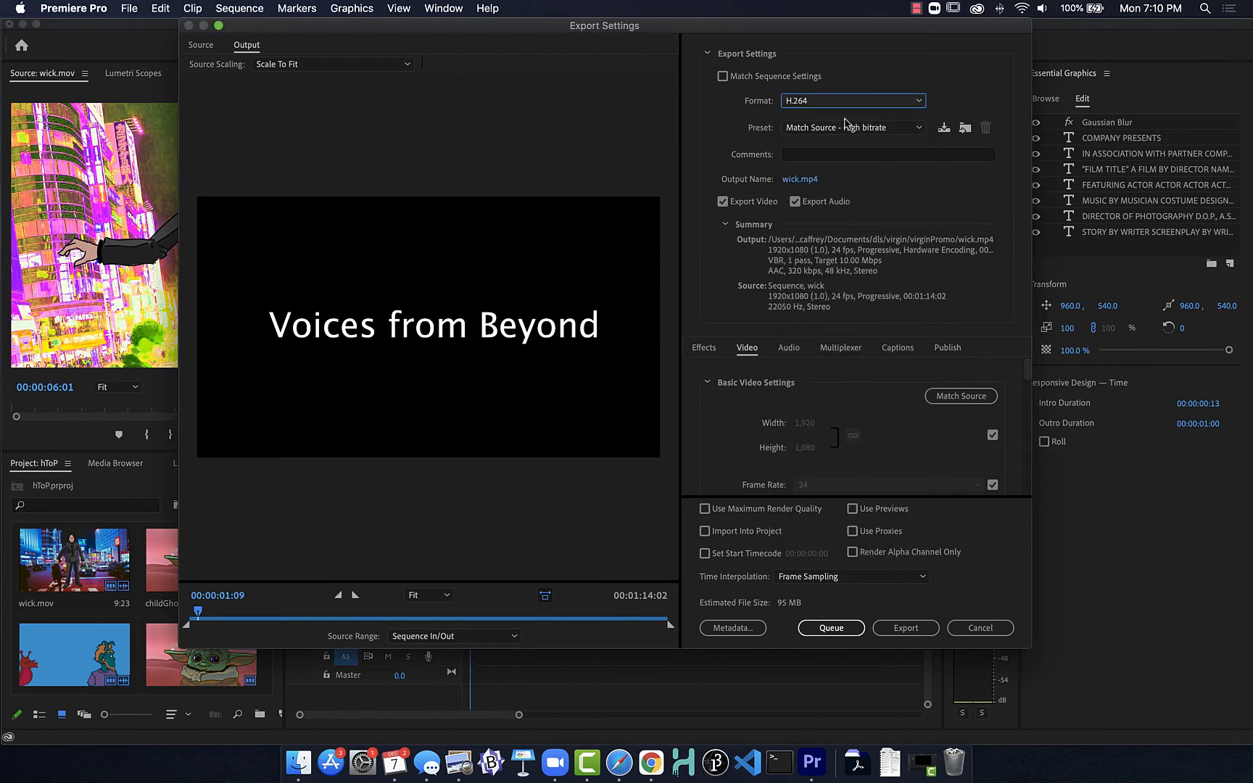
left_click(845, 127)
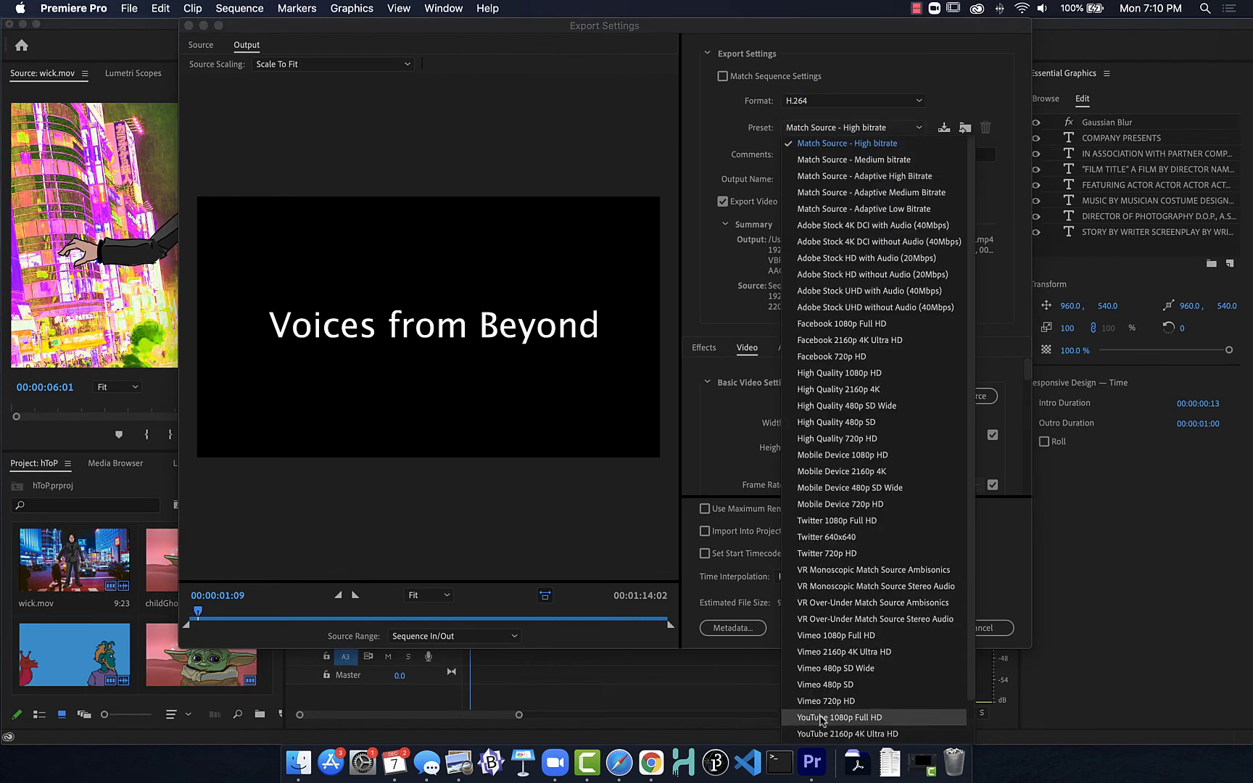
scroll(834, 697, "down", 2)
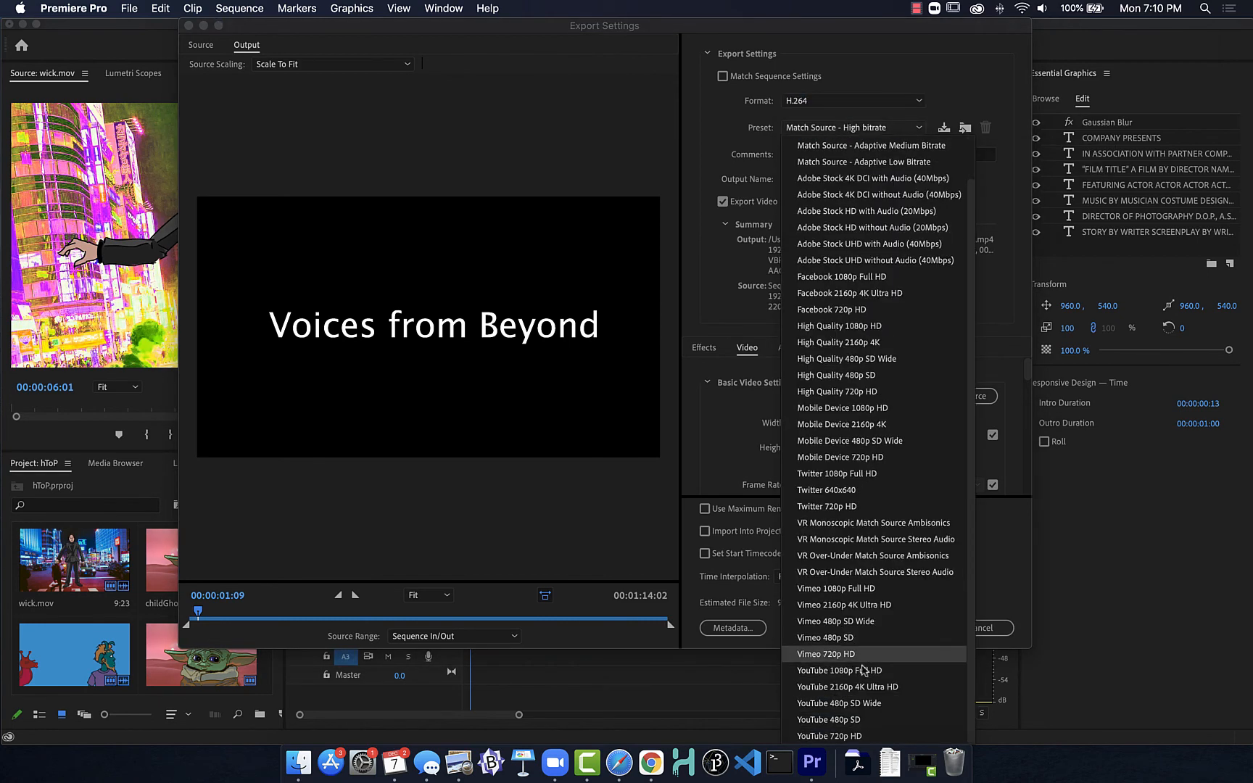
left_click(840, 671)
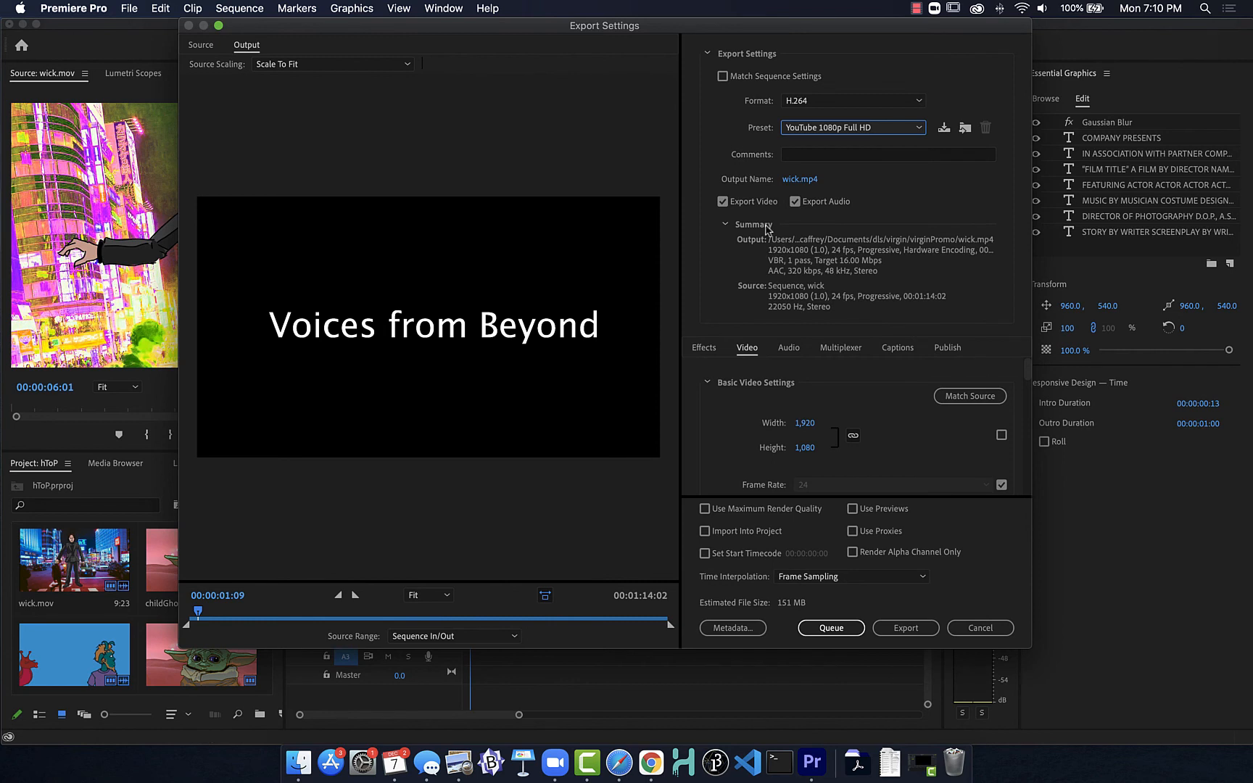
Step: Name the export output animationCompilation and save it in the harmonyToPremiere folder on the Desktop
left_click(792, 182)
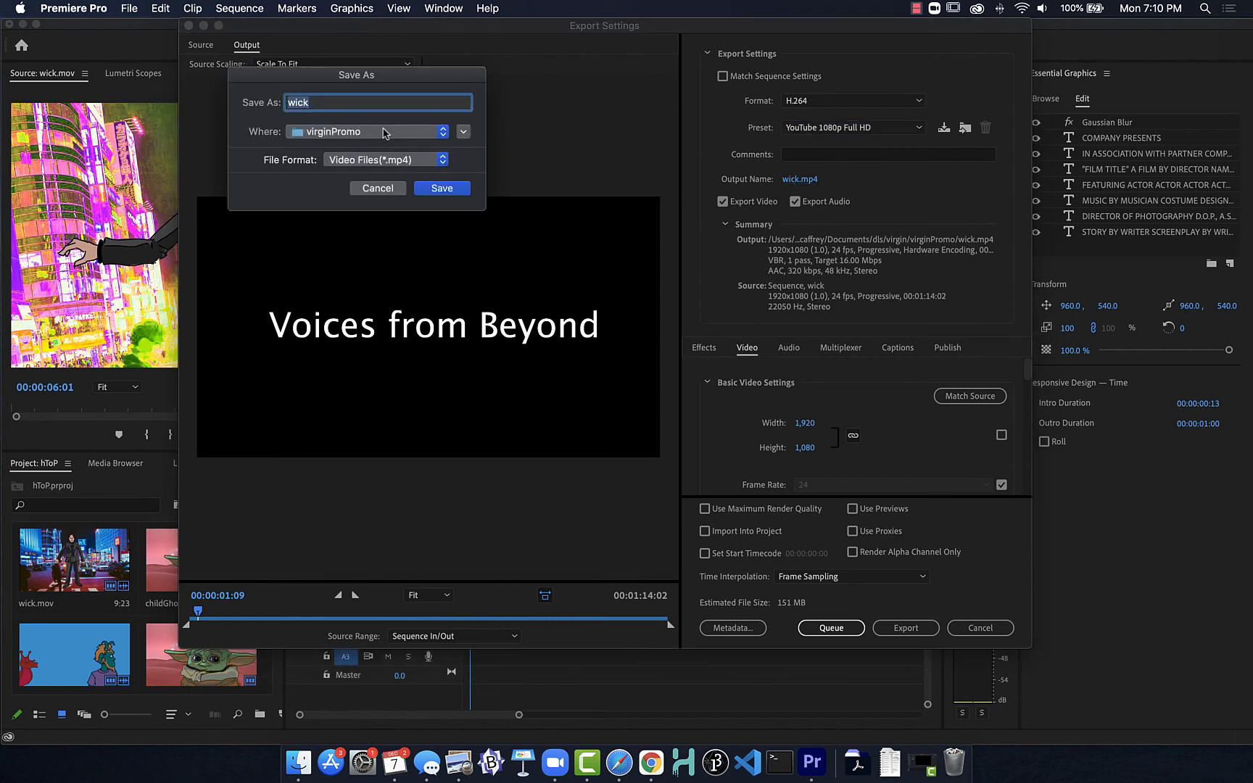
left_click(464, 132)
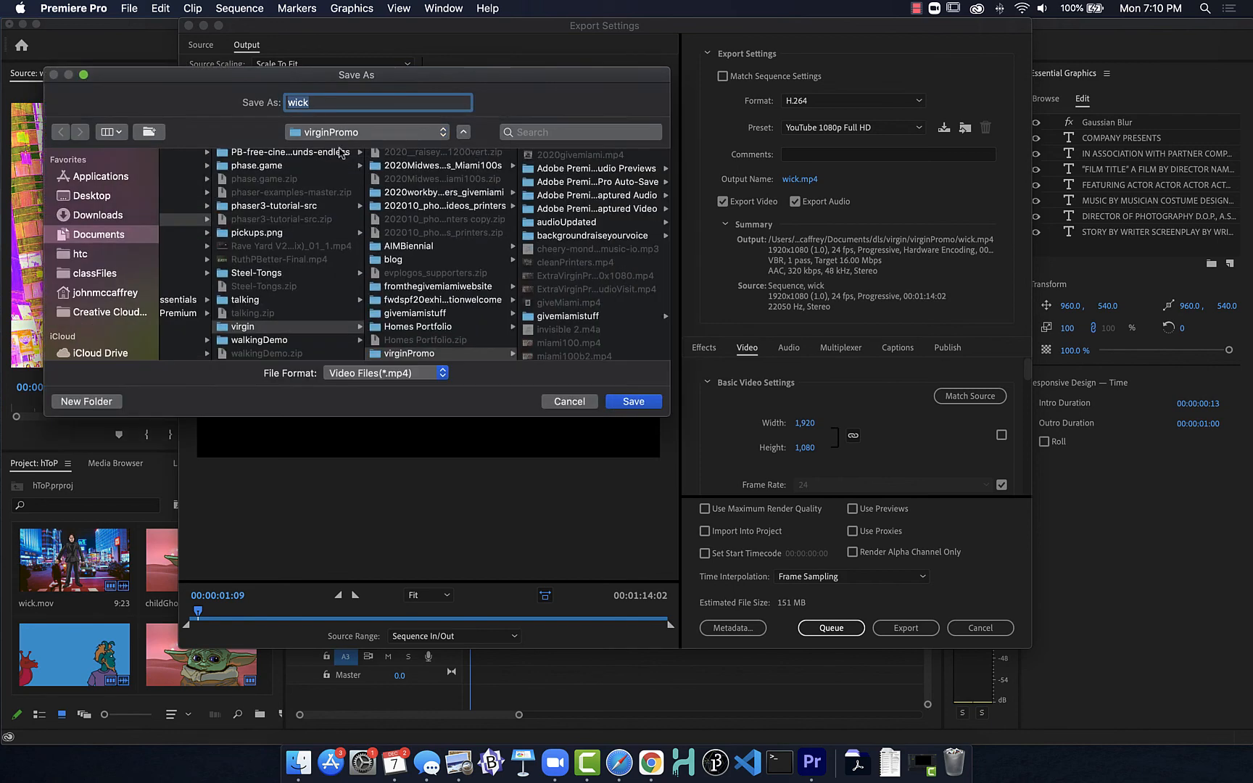
left_click(89, 197)
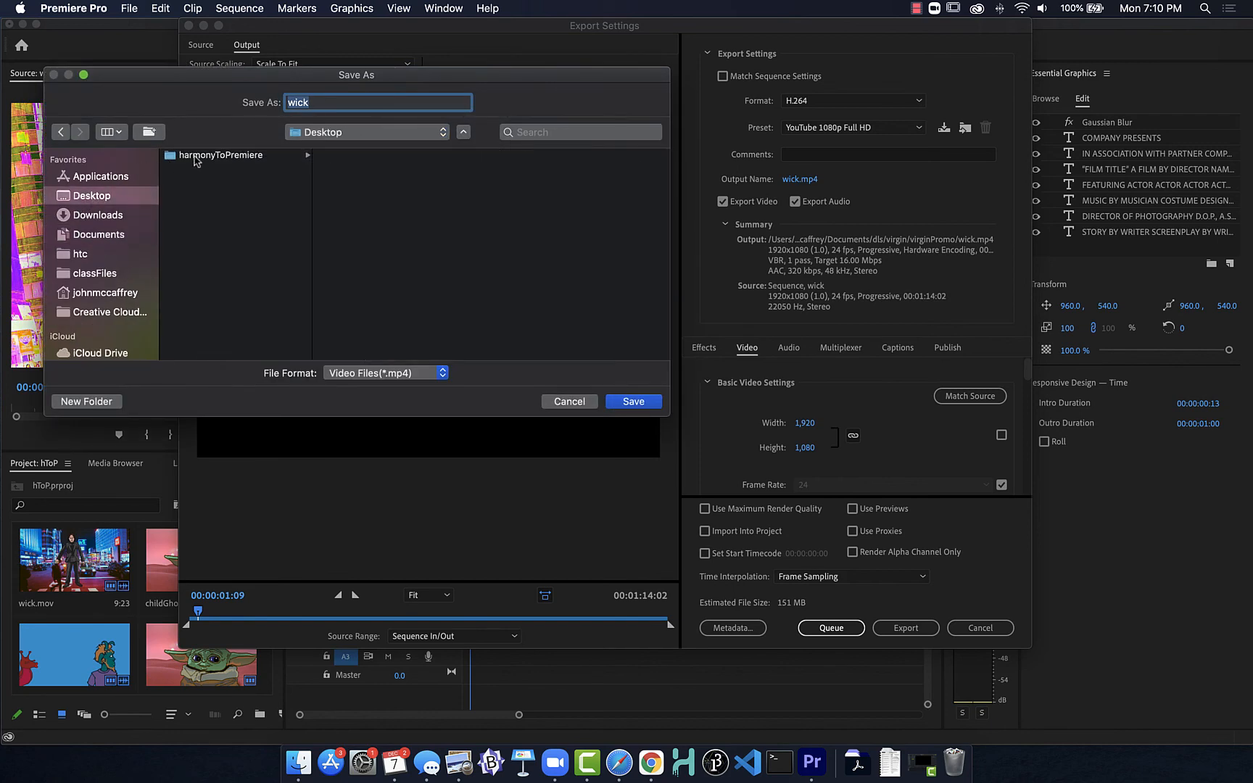
left_click(195, 159)
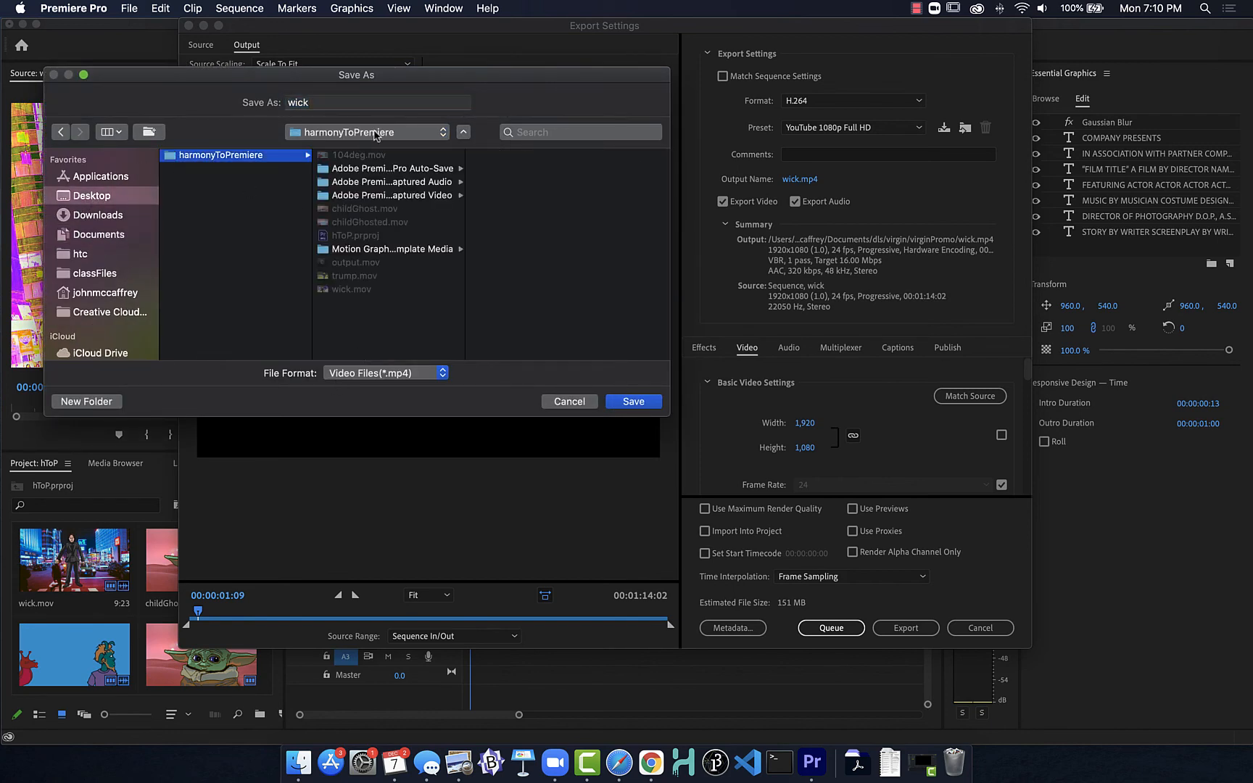
double_click(316, 106)
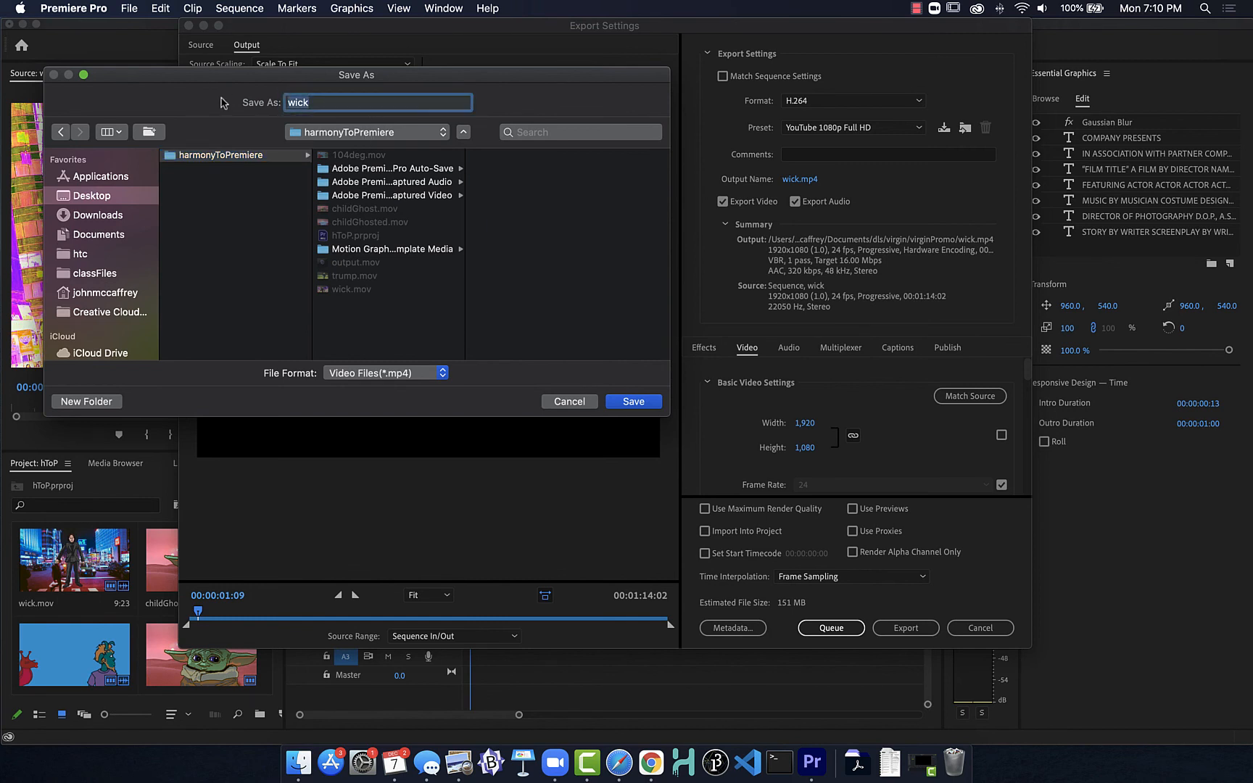
type("animationCOm")
key("BackSpace")
key("BackSpace")
type("ompilation")
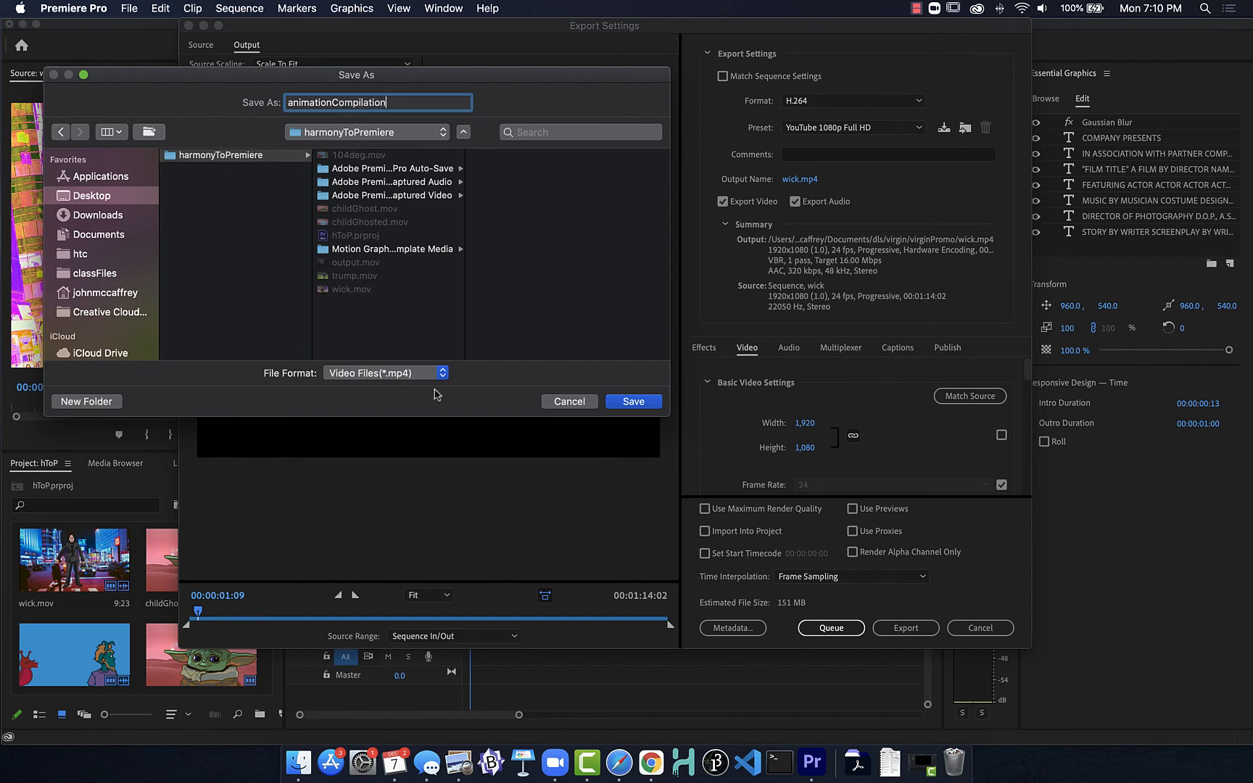
left_click(617, 401)
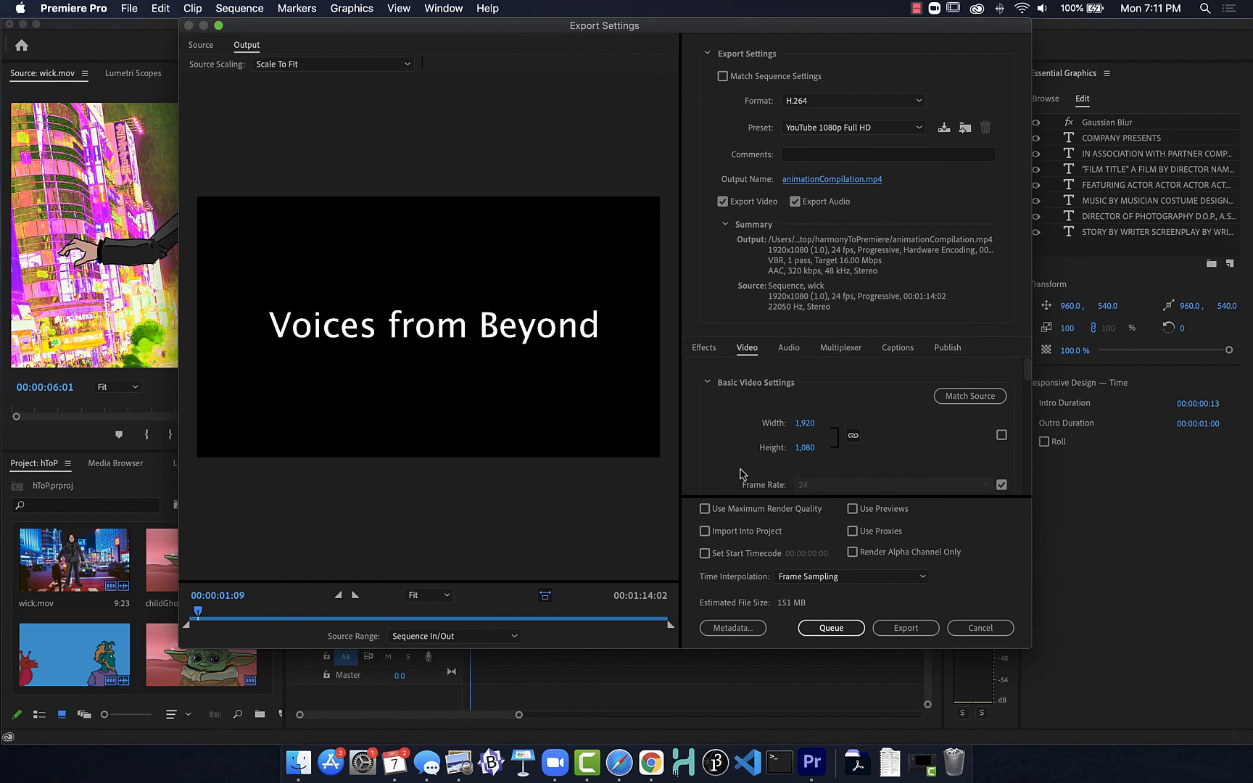
Step: Review the available export formats and the basic, encoding and bitrate video settings without changing them
left_click(920, 101)
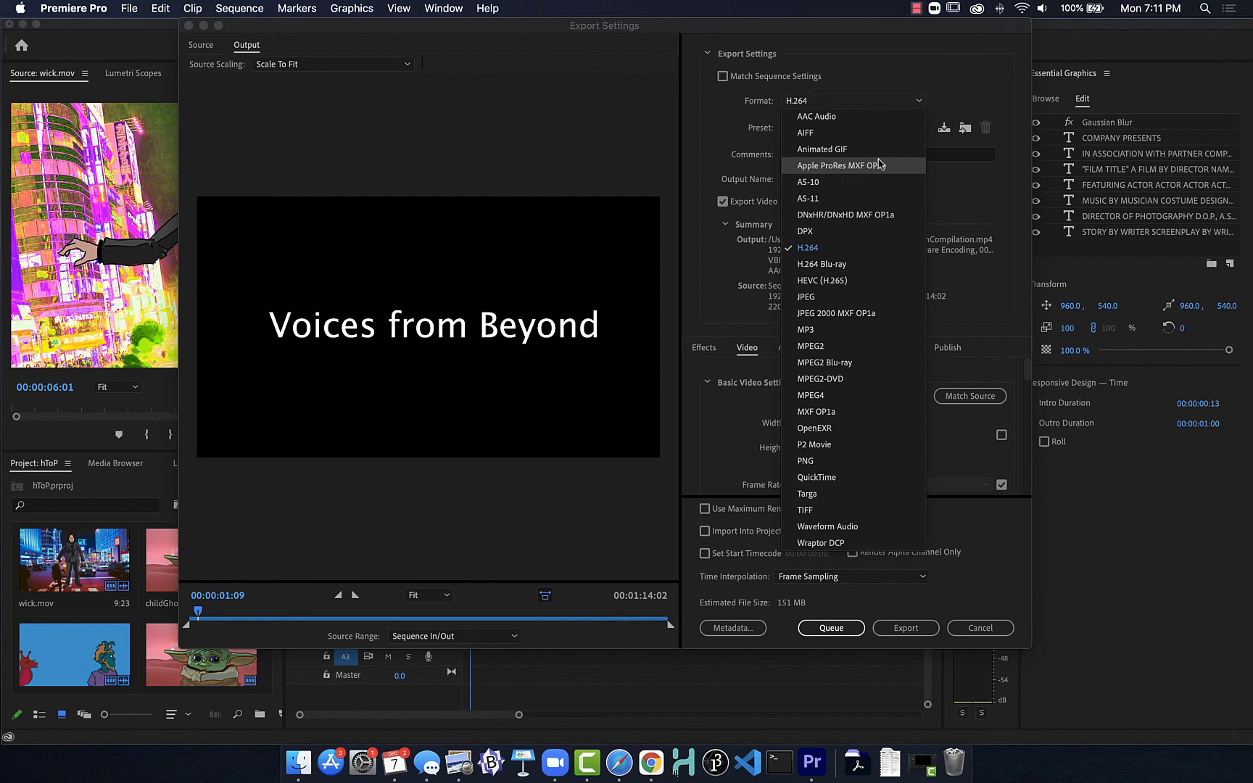
left_click(935, 80)
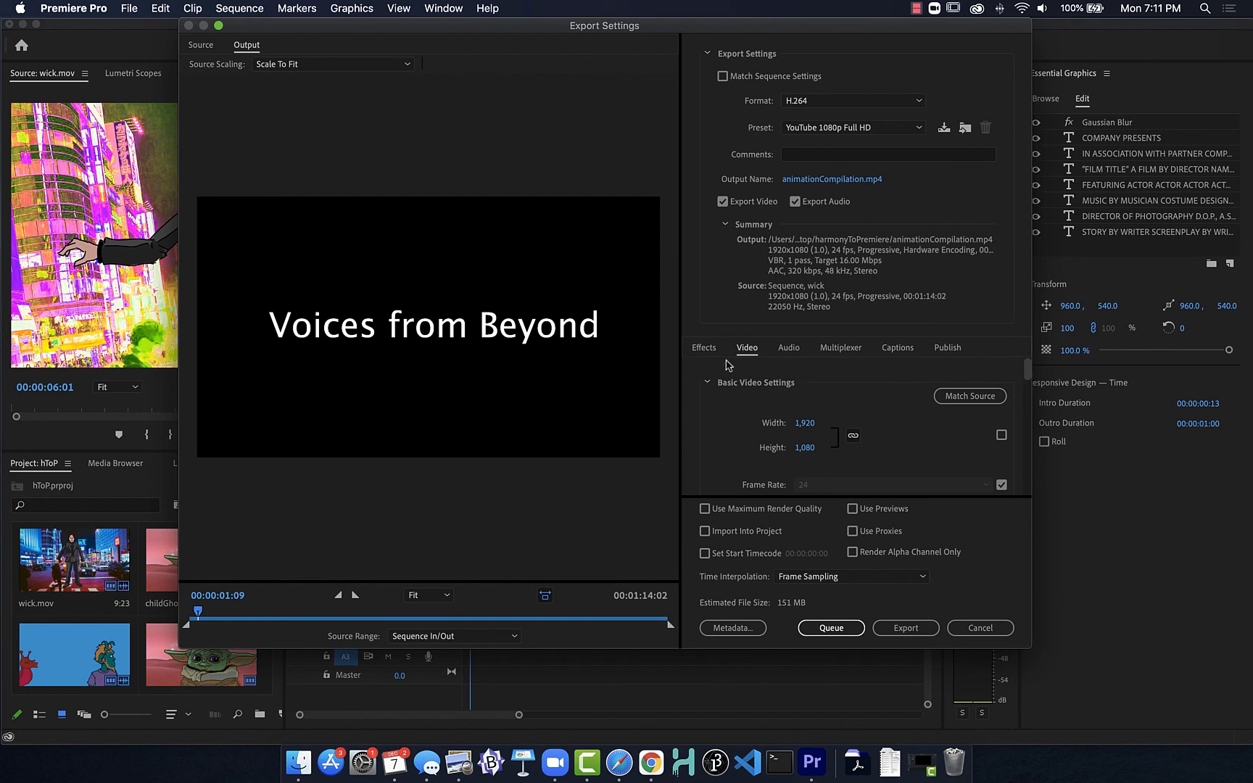
scroll(857, 428, "down", 5)
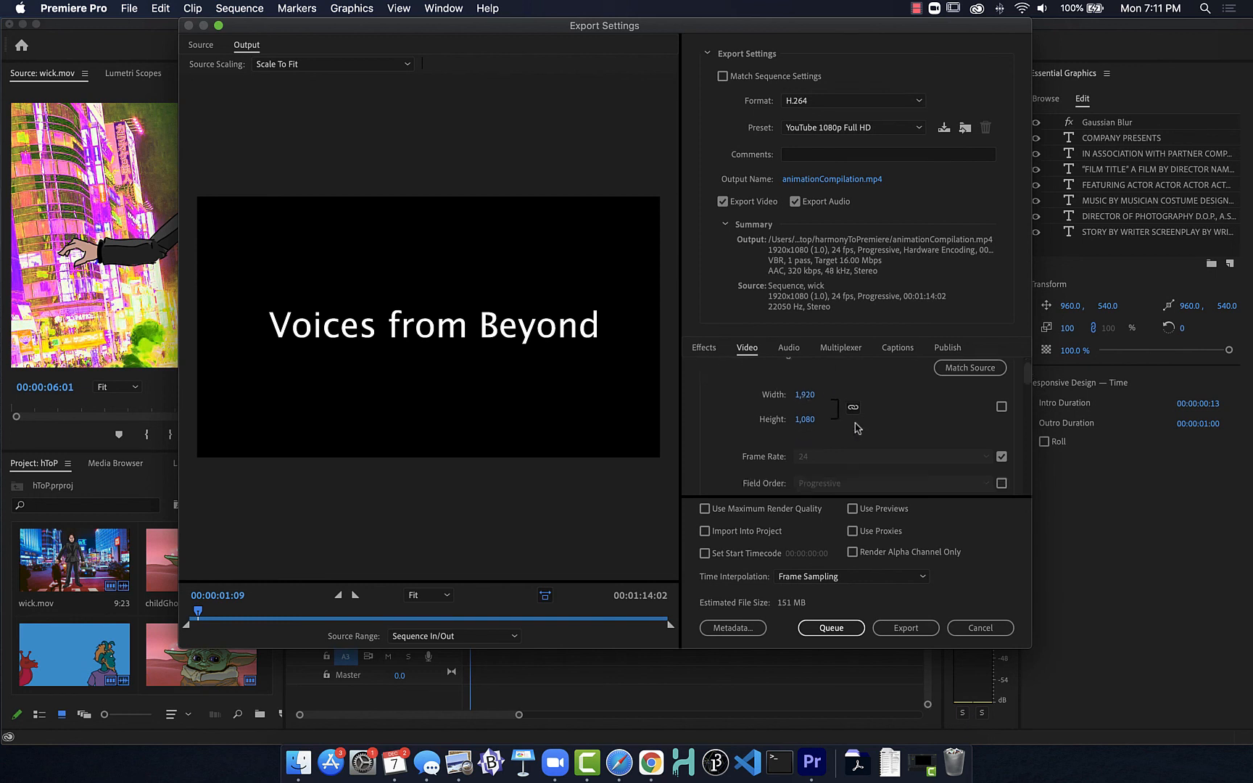
scroll(858, 428, "down", 4)
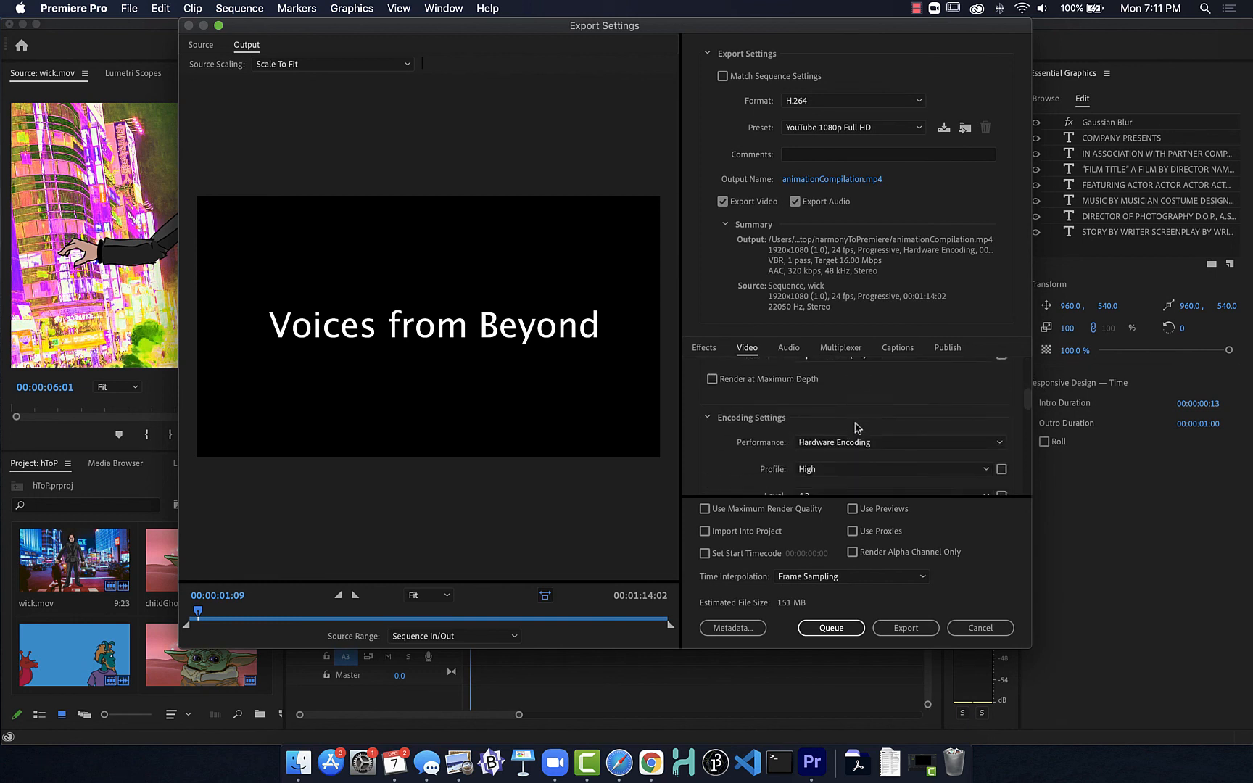
scroll(857, 428, "down", 6)
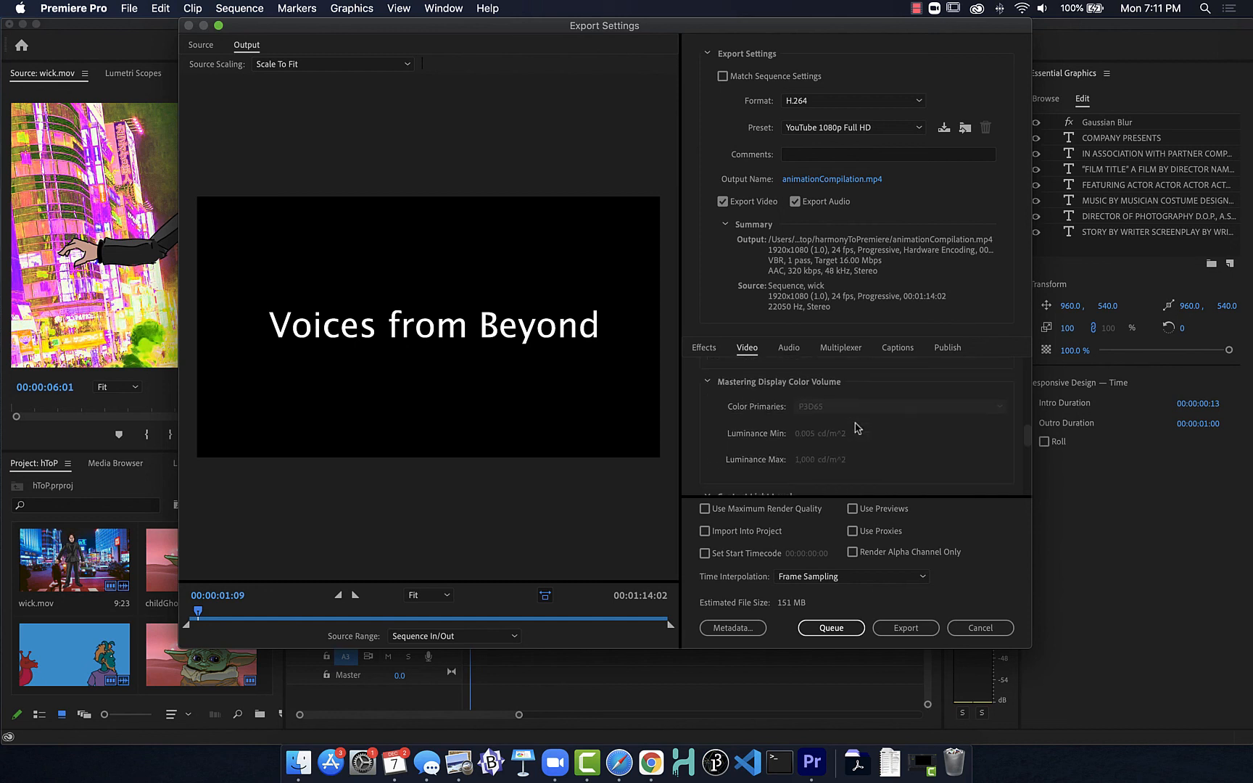
scroll(858, 428, "down", 3)
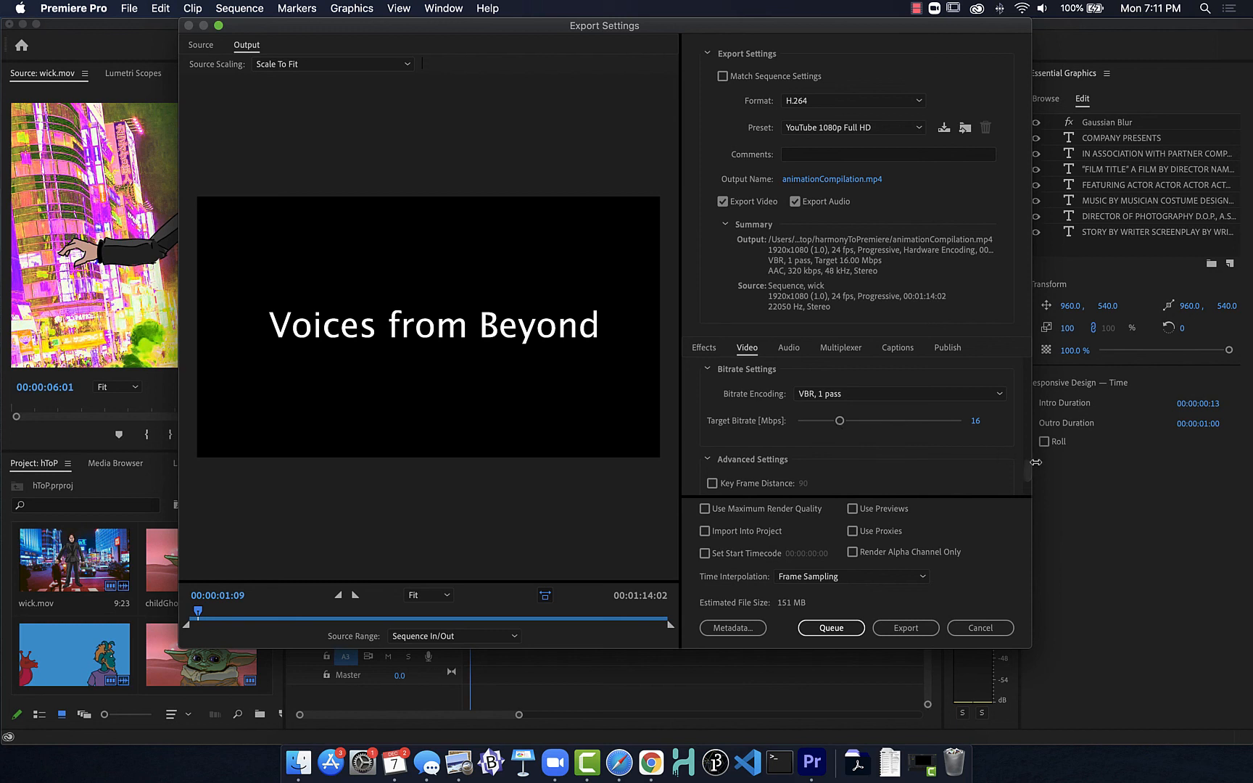
left_click_drag(1027, 475, 1027, 477)
scroll(1027, 471, "up", 5)
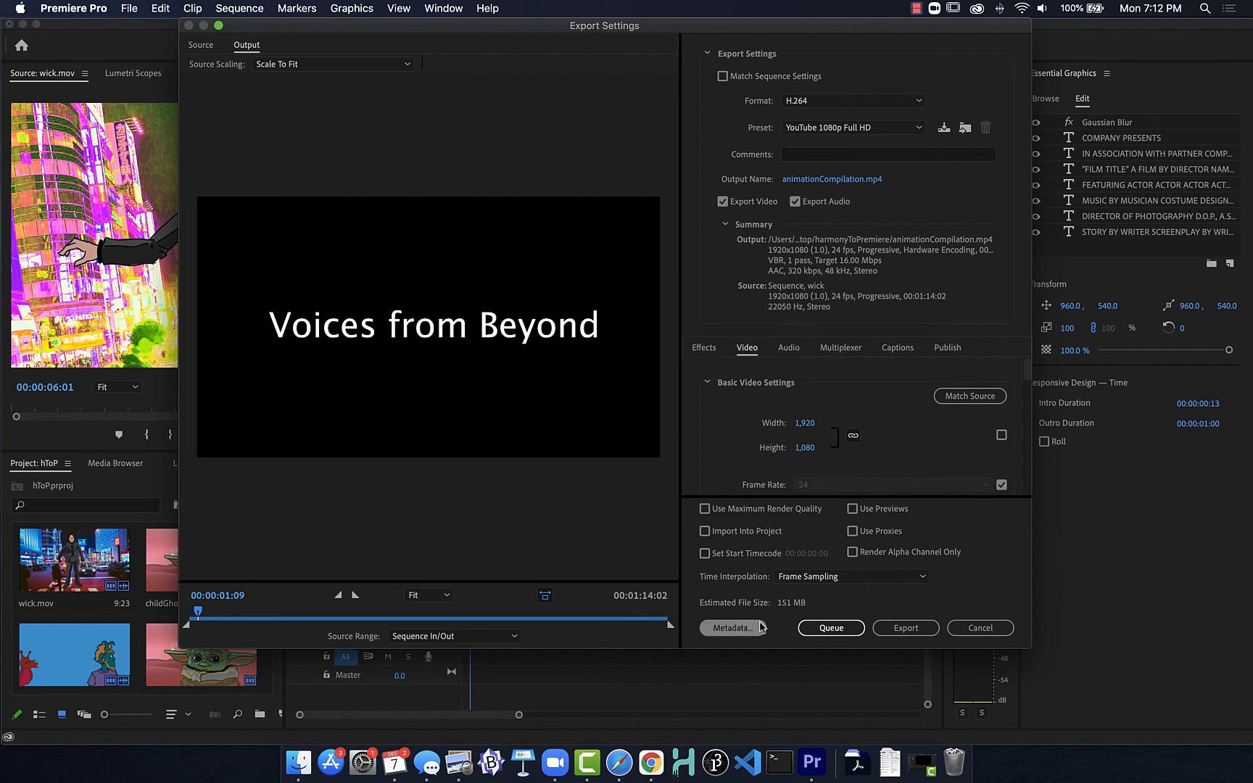
Step: Export the sequence, switch to Finder and preview animationCompilation.mp4 in the harmonyToPremiere folder
left_click(903, 630)
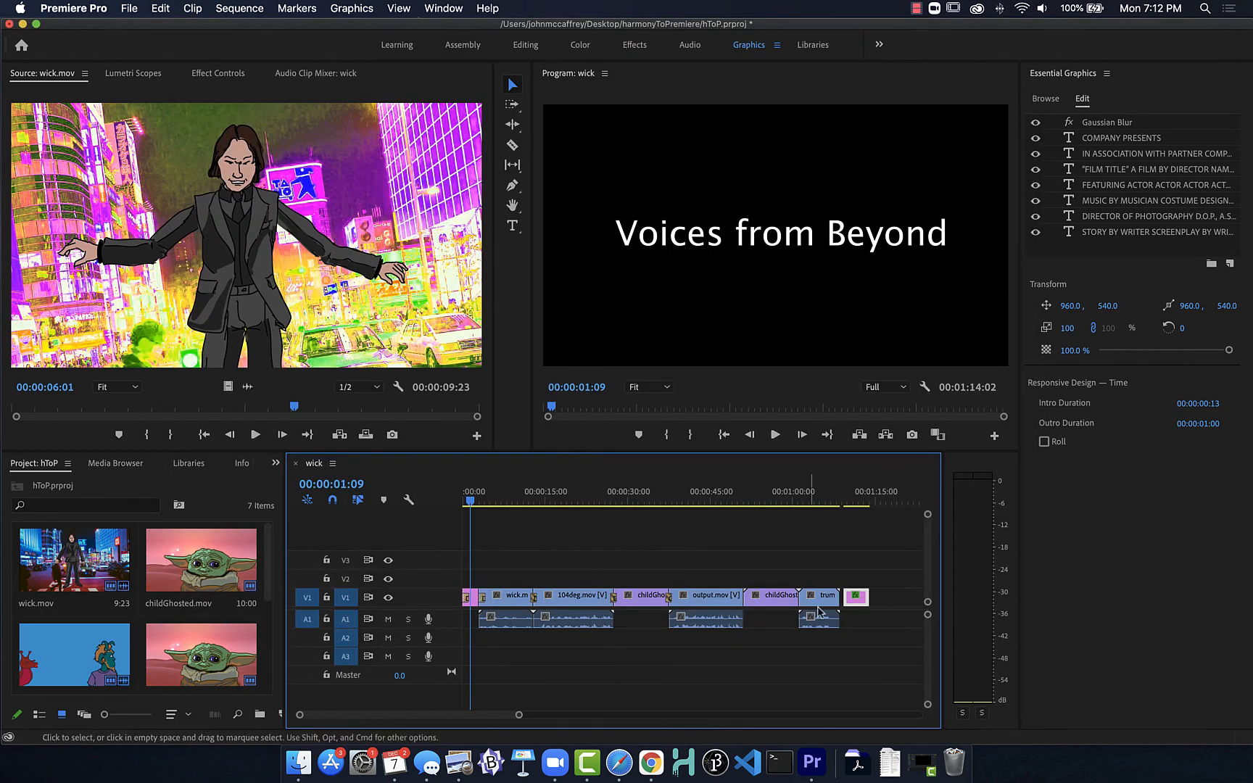
left_click(298, 762)
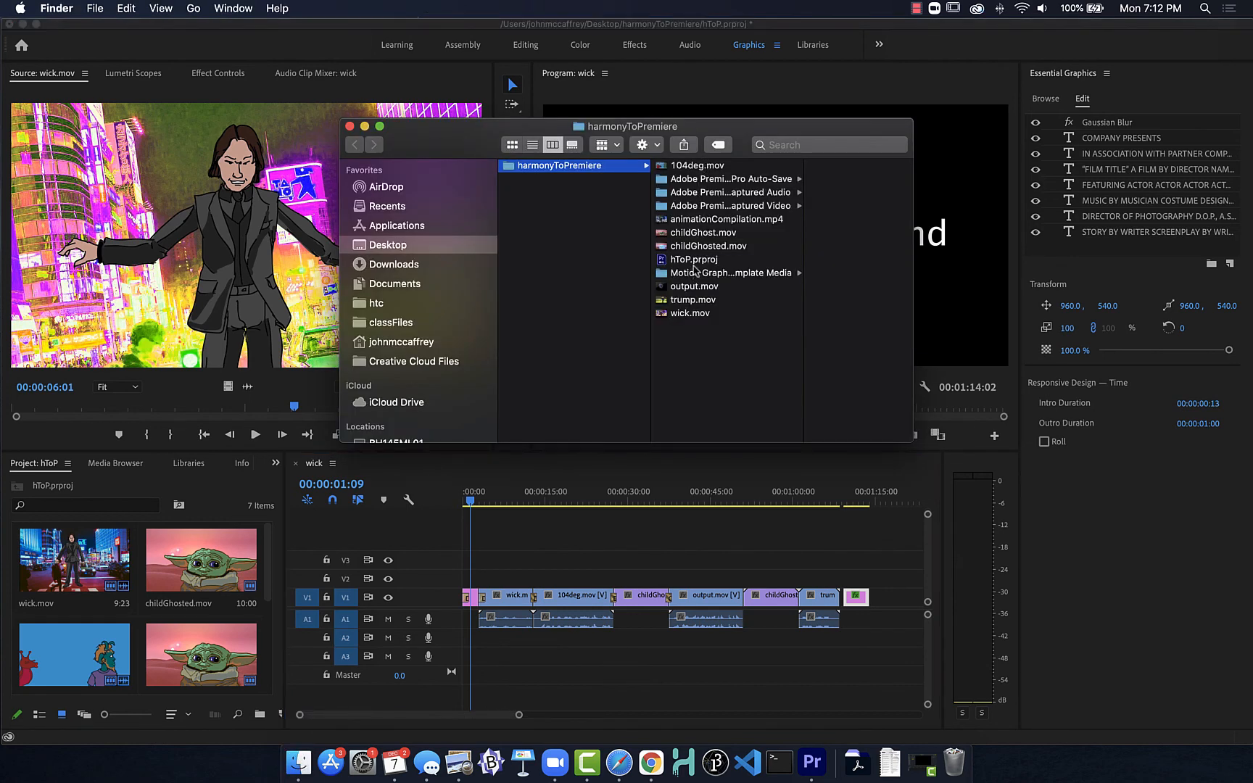
left_click(687, 221)
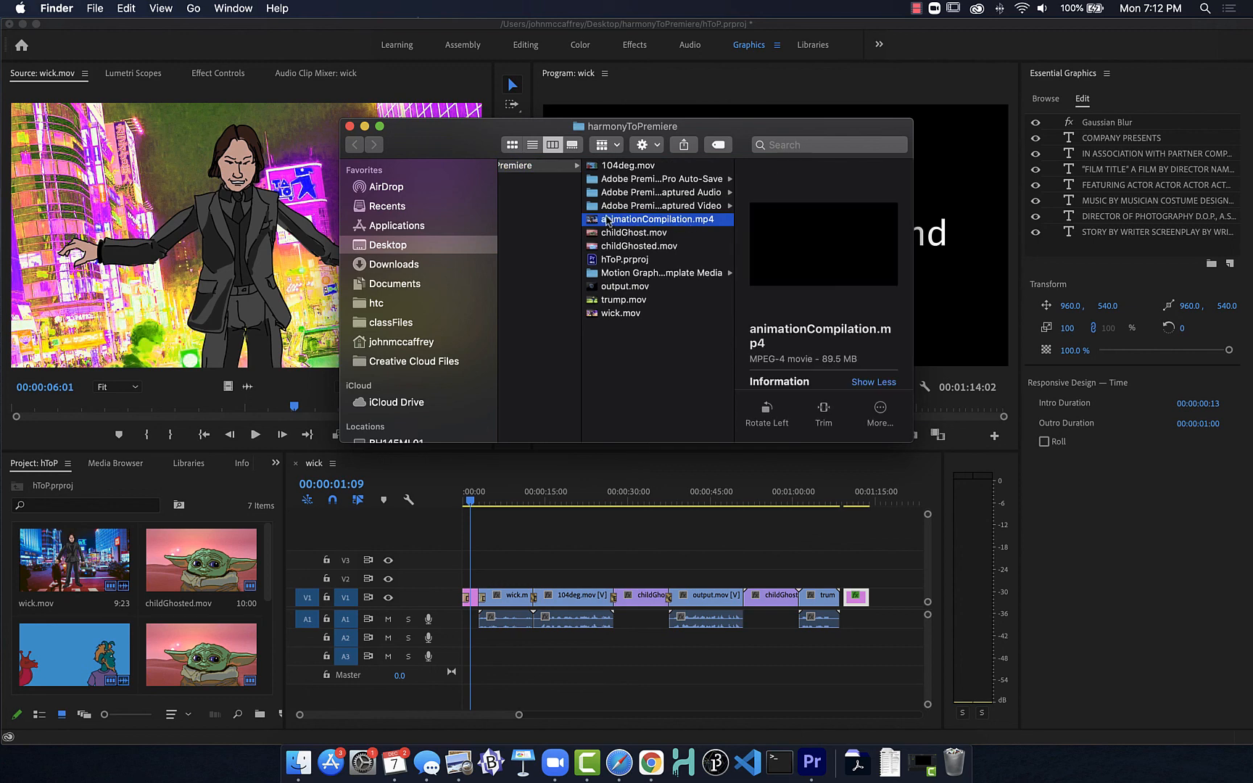
key("space")
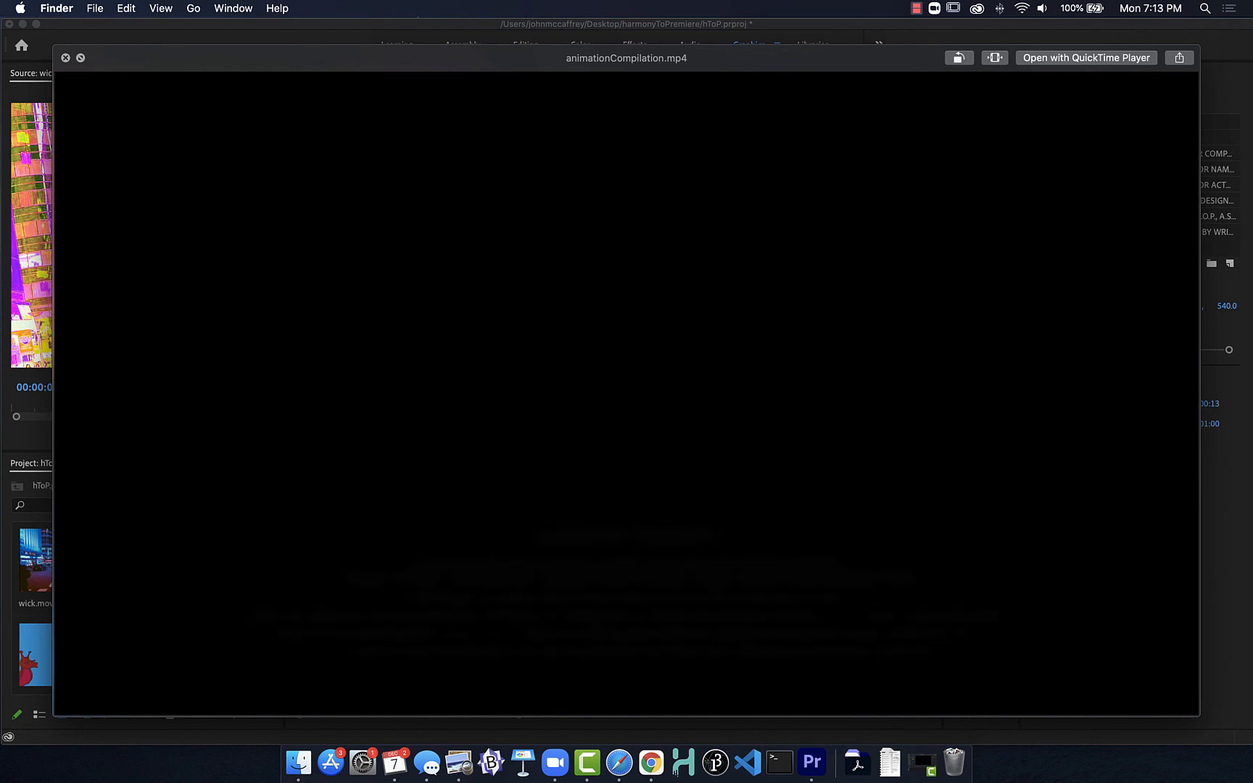
key("space")
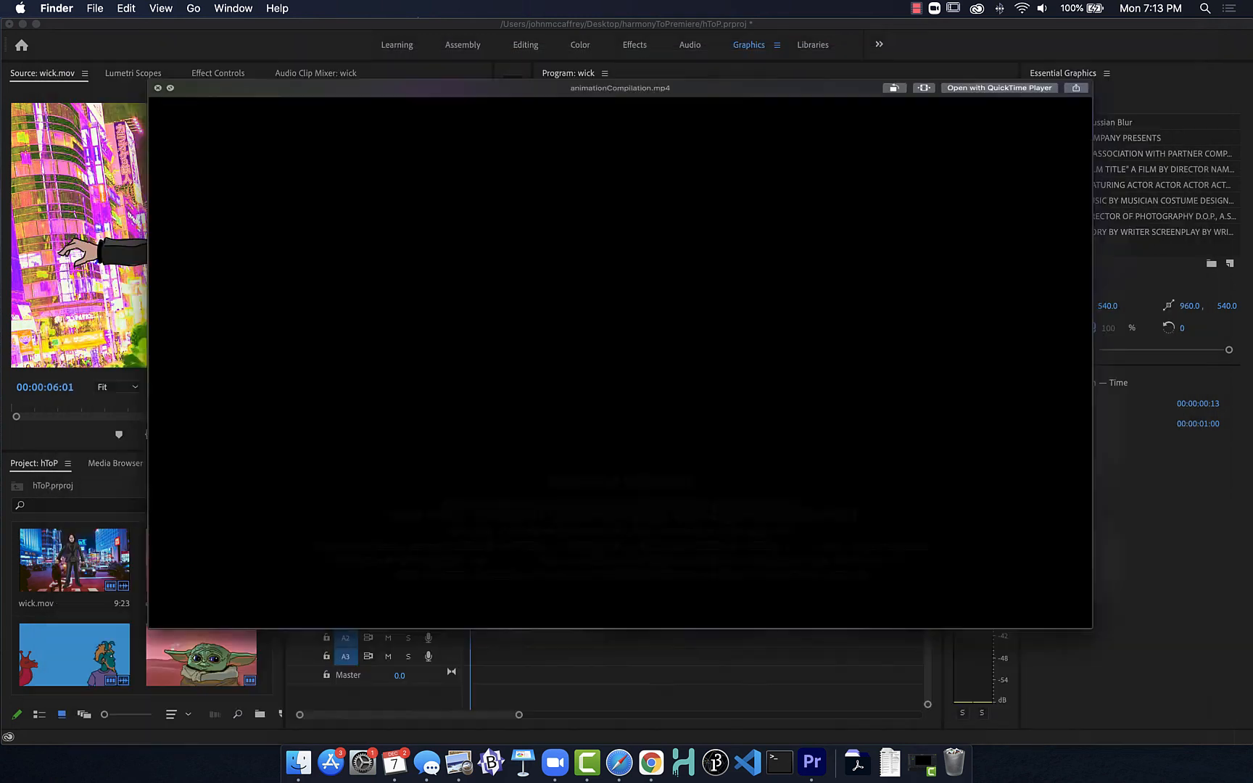